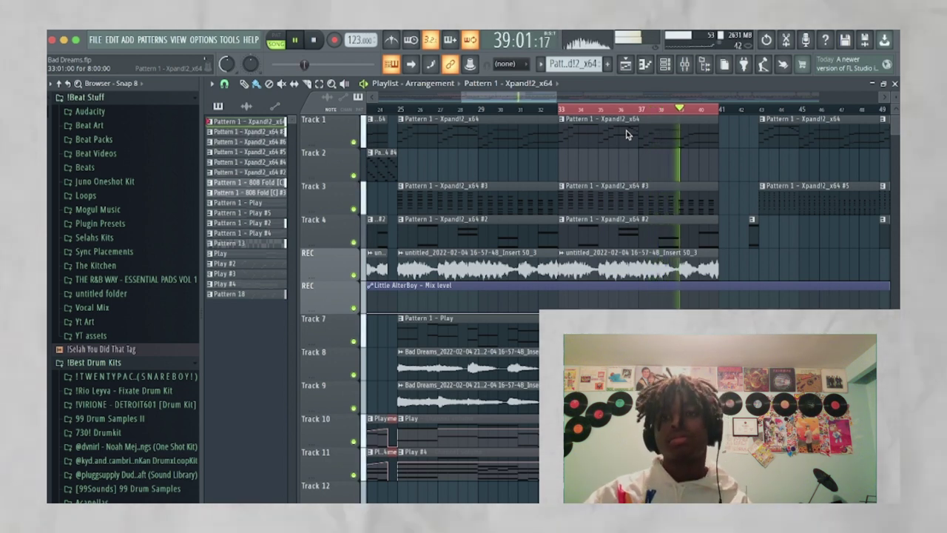
Step: Stop playback and look over the playlist arrangement down to the drum tracks around bar 33
{"action": "scroll", "coordinate": [625, 135], "scroll_direction": "down", "scroll_amount": 2}
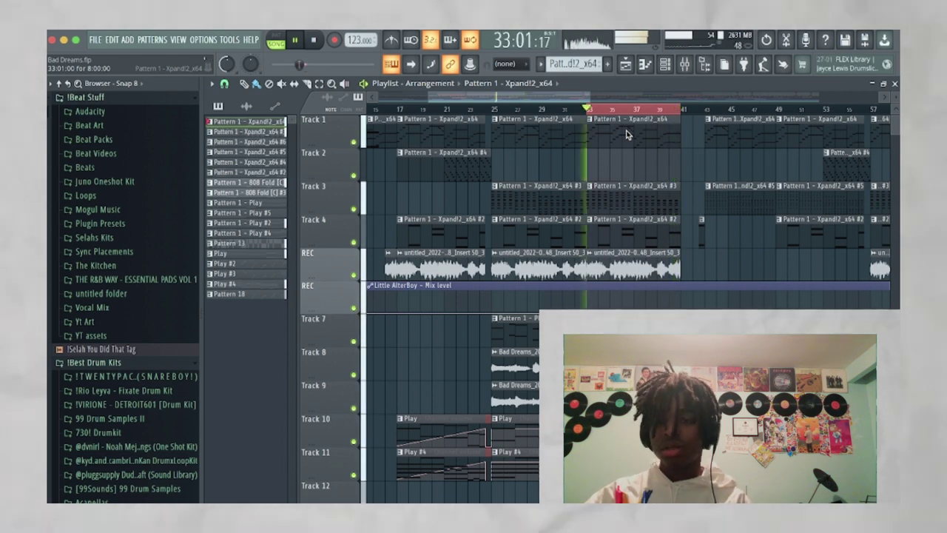
{"action": "key", "text": "space"}
{"action": "scroll", "coordinate": [604, 203], "scroll_direction": "down", "scroll_amount": 3}
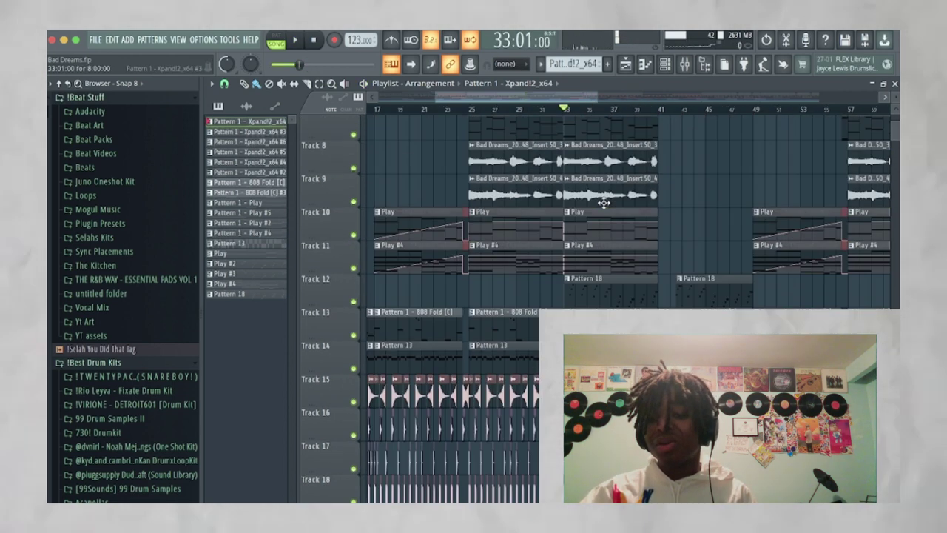
{"action": "scroll", "coordinate": [603, 203], "scroll_direction": "down", "scroll_amount": 2}
{"action": "scroll", "coordinate": [603, 203], "scroll_direction": "up", "scroll_amount": 4}
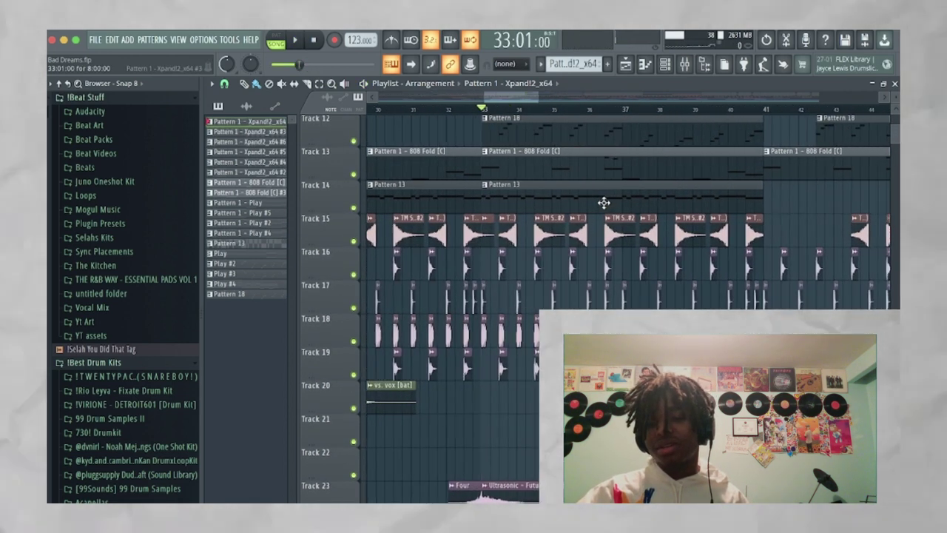
{"action": "scroll", "coordinate": [604, 203], "scroll_direction": "up", "scroll_amount": 1}
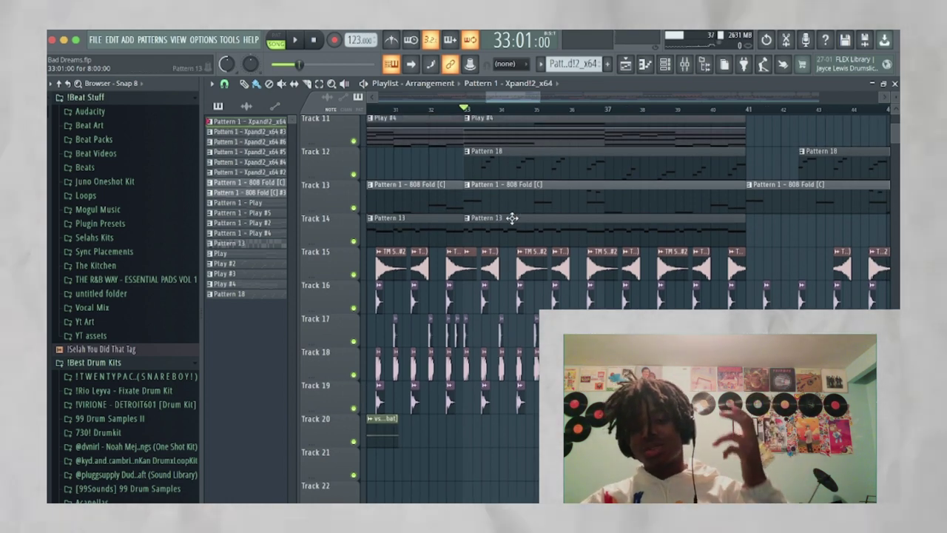
{"action": "left_click_drag", "start_coordinate": [493, 131], "coordinate": [778, 148]}
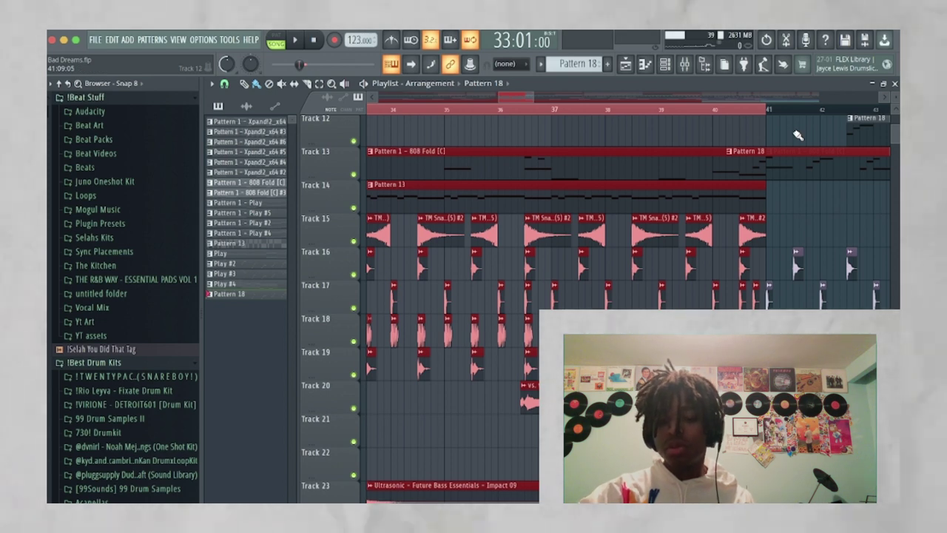
{"action": "key", "text": "ctrl+z"}
{"action": "left_click", "coordinate": [798, 135]}
Step: Solo the vs. kick [grime] layer on Track 18 and play back the kick drums
{"action": "scroll", "coordinate": [466, 158], "scroll_direction": "down", "scroll_amount": 1}
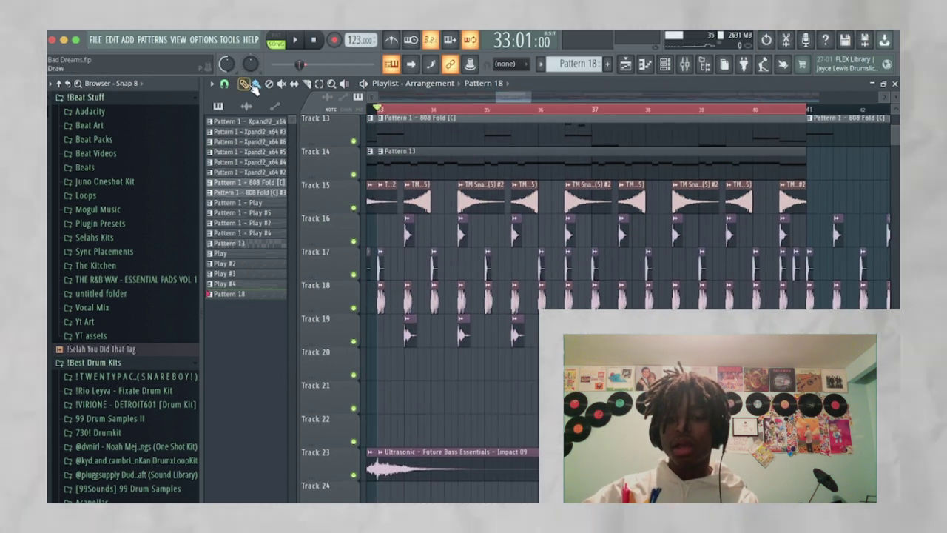
{"action": "scroll", "coordinate": [358, 315], "scroll_direction": "left", "scroll_amount": 1}
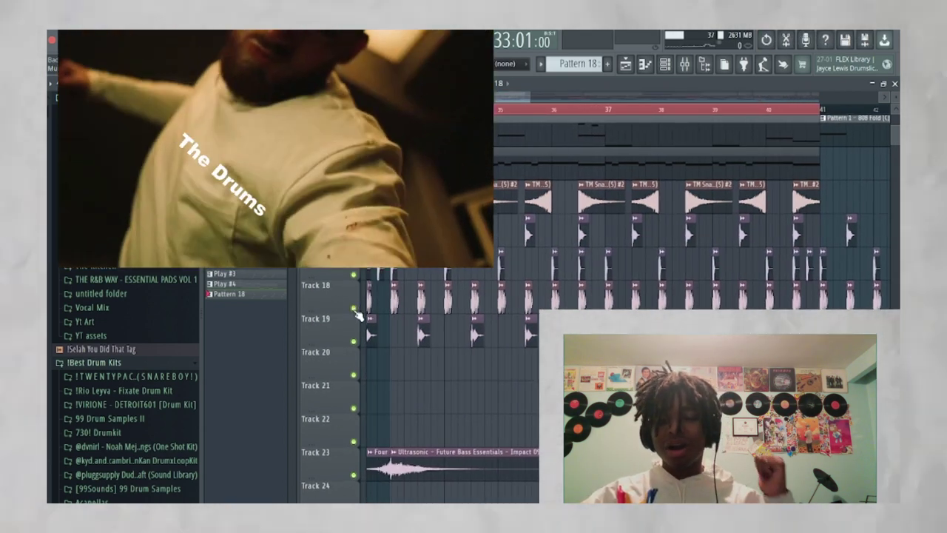
{"action": "right_click", "coordinate": [355, 309]}
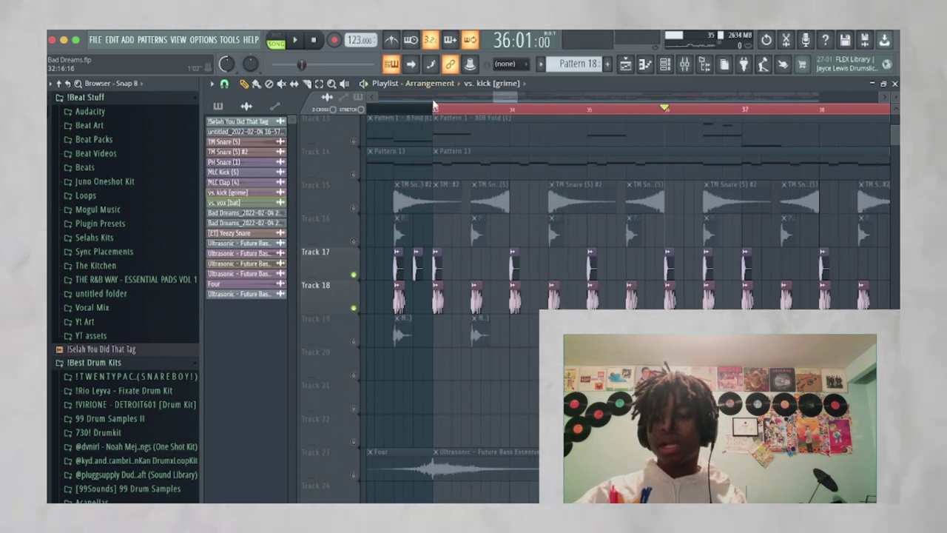
{"action": "key", "text": "space"}
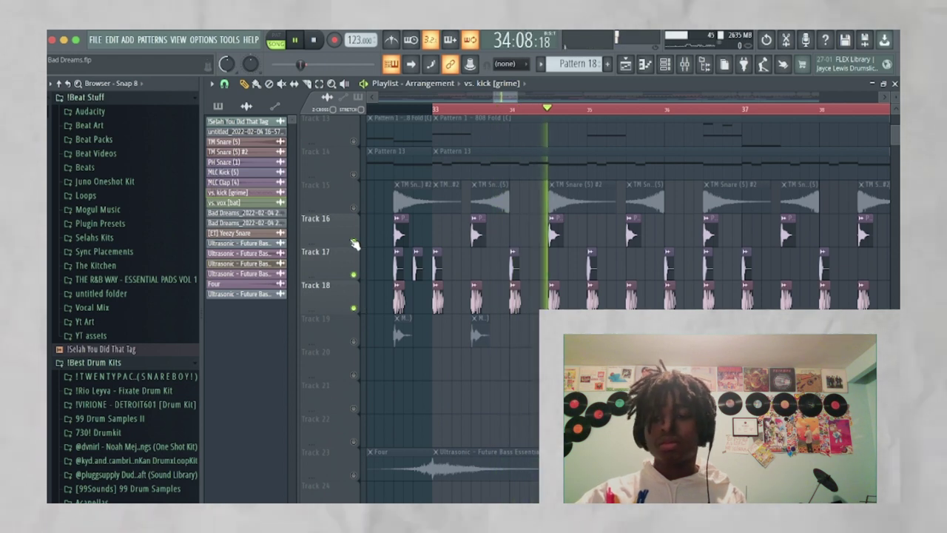
{"action": "key", "text": "space"}
Step: Unmute Track 19, stop playback and check the channel settings of its MLC Clap (4) clip
{"action": "left_click", "coordinate": [354, 343]}
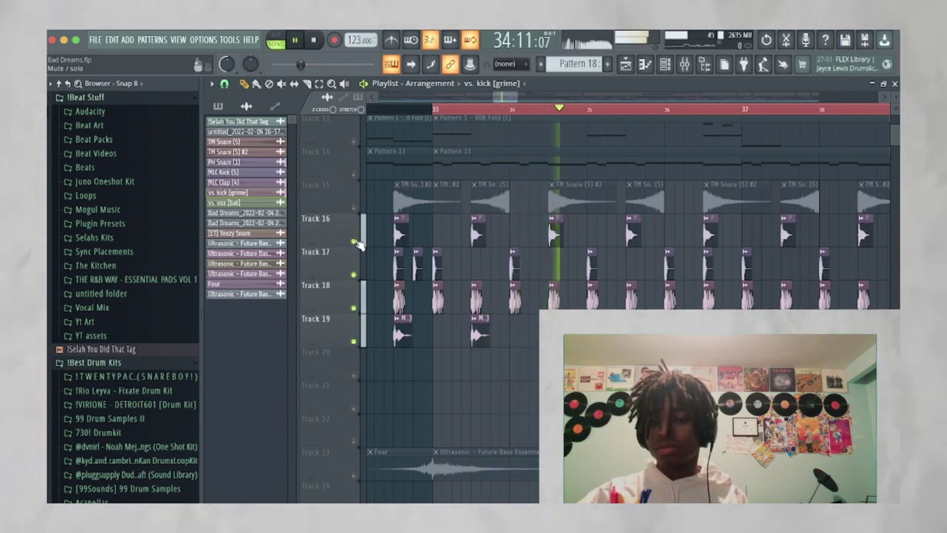
{"action": "key", "text": "space"}
{"action": "double_click", "coordinate": [479, 335]}
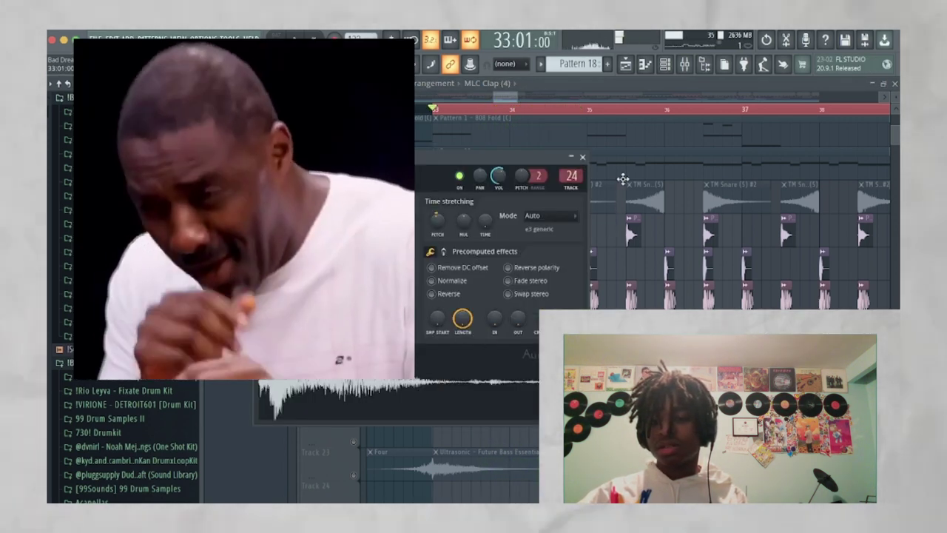
{"action": "left_click", "coordinate": [582, 157]}
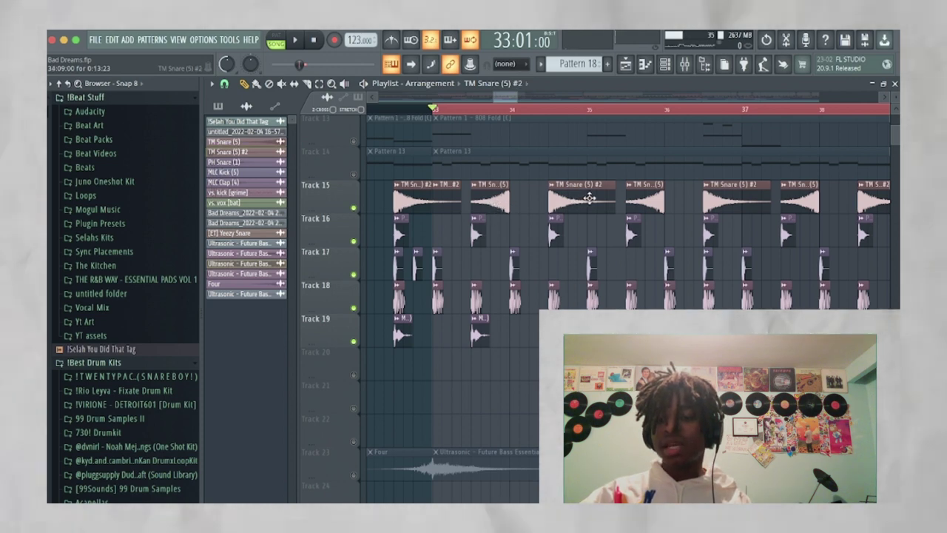
Step: Check the TM Snare (5) #2 clip's settings and play back the Track 15 snares from bar 33
{"action": "double_click", "coordinate": [564, 198]}
{"action": "left_click", "coordinate": [585, 162]}
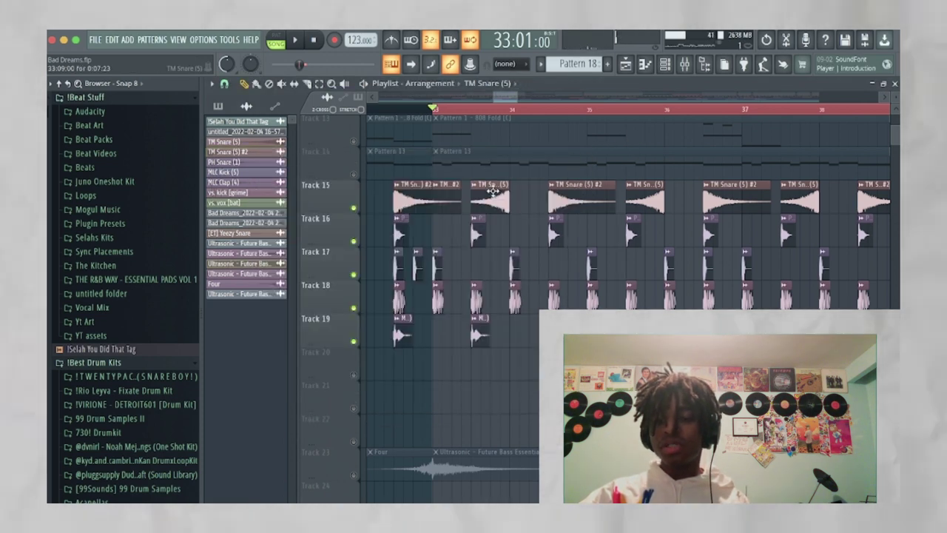
{"action": "scroll", "coordinate": [492, 191], "scroll_direction": "up", "scroll_amount": 3}
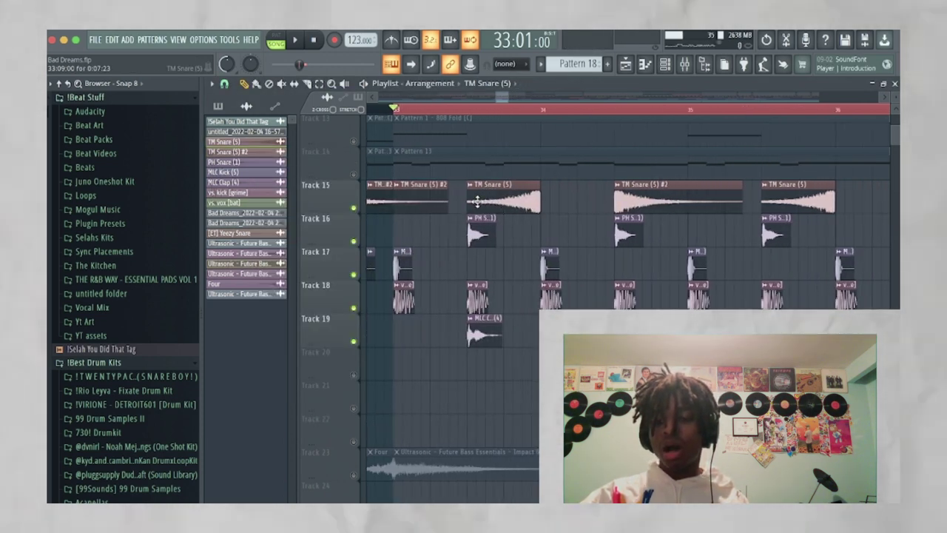
{"action": "key", "text": "space"}
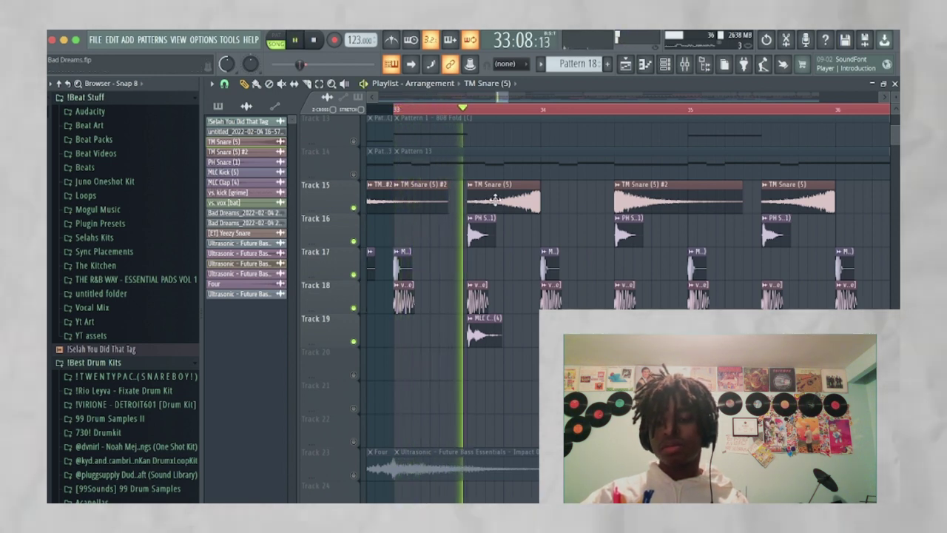
{"action": "key", "text": "space"}
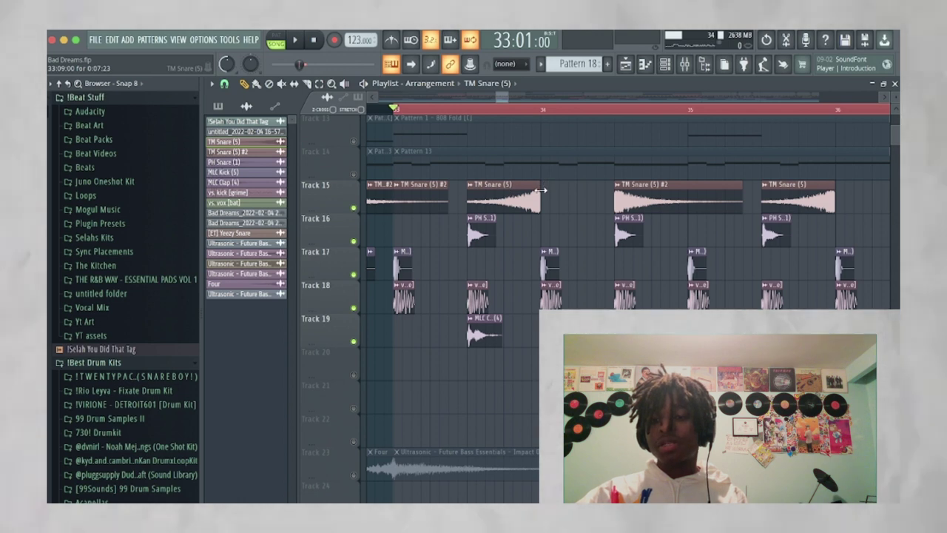
Step: Play back the drum loop and check the pitch options of the vs. vox [bat] clip
{"action": "scroll", "coordinate": [548, 114], "scroll_direction": "down", "scroll_amount": 3}
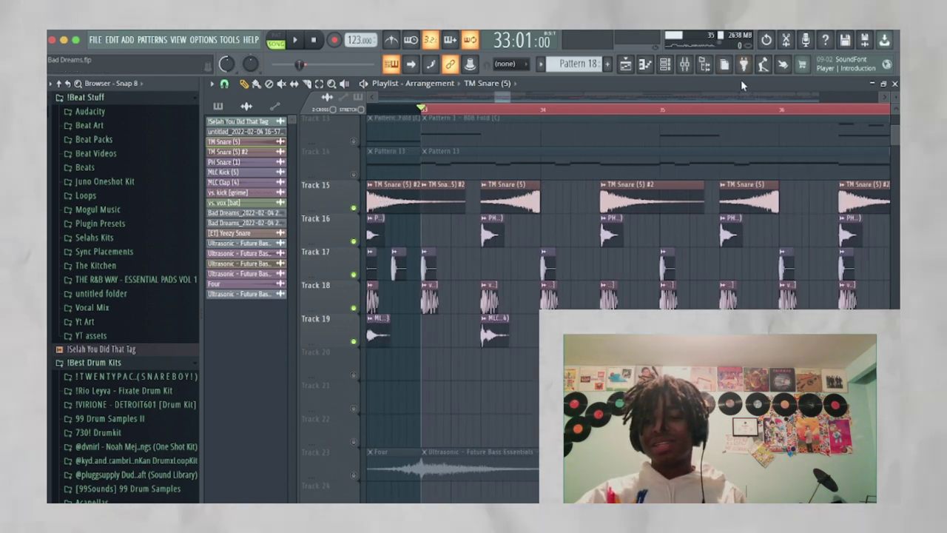
{"action": "key", "text": "space"}
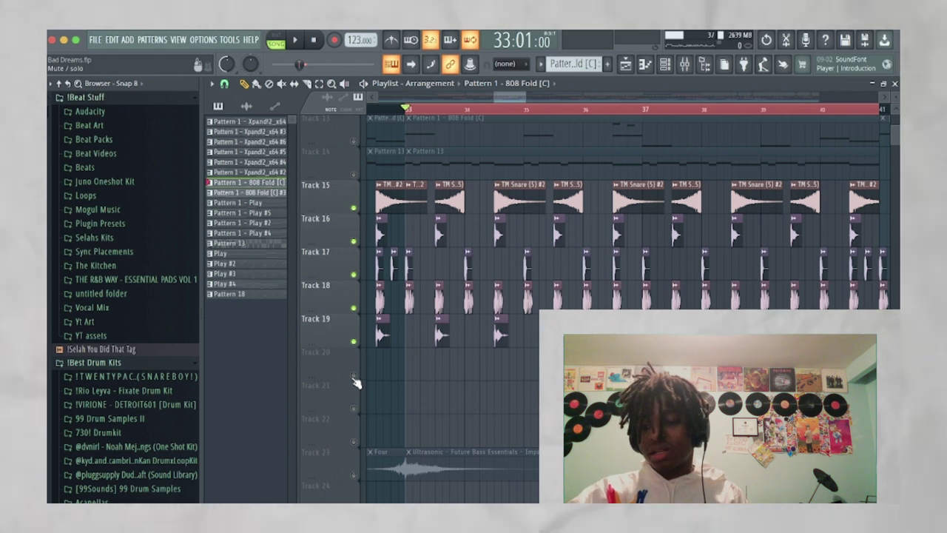
{"action": "key", "text": "space"}
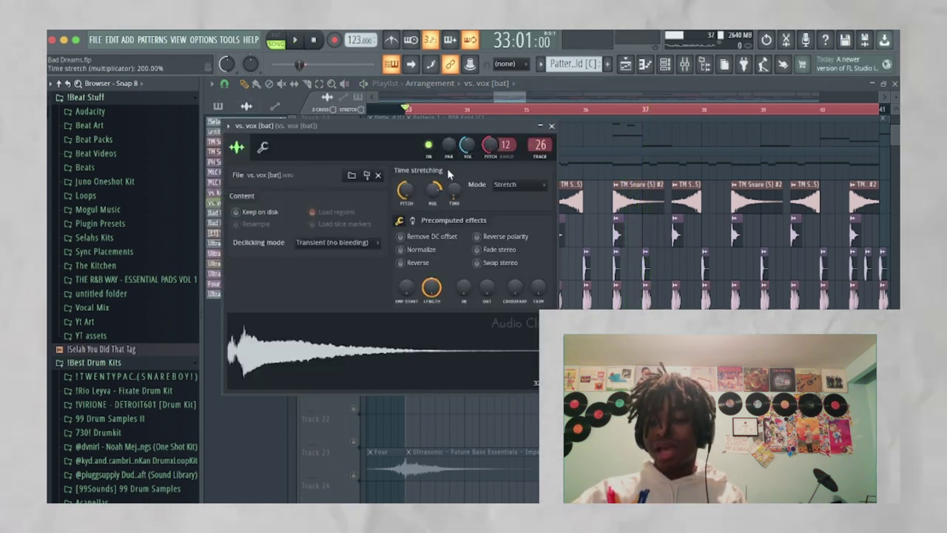
{"action": "right_click", "coordinate": [488, 148]}
{"action": "key", "text": "Escape"}
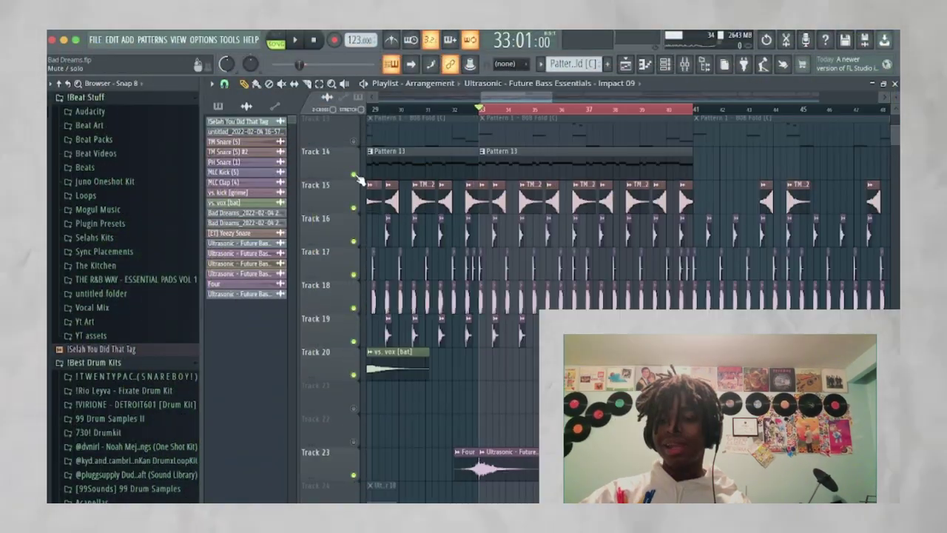
Step: Open the Pattern 13 hi-hats in the piano roll and play them back with the drums
{"action": "double_click", "coordinate": [538, 167]}
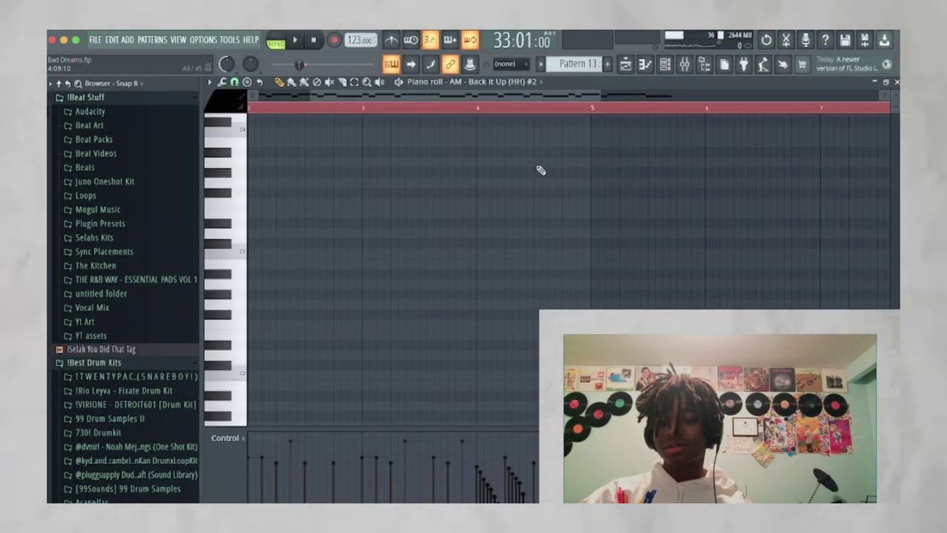
{"action": "key", "text": "space"}
{"action": "scroll", "coordinate": [539, 169], "scroll_direction": "down", "scroll_amount": 2}
{"action": "scroll", "coordinate": [539, 169], "scroll_direction": "up", "scroll_amount": 5}
{"action": "scroll", "coordinate": [560, 158], "scroll_direction": "down", "scroll_amount": 4}
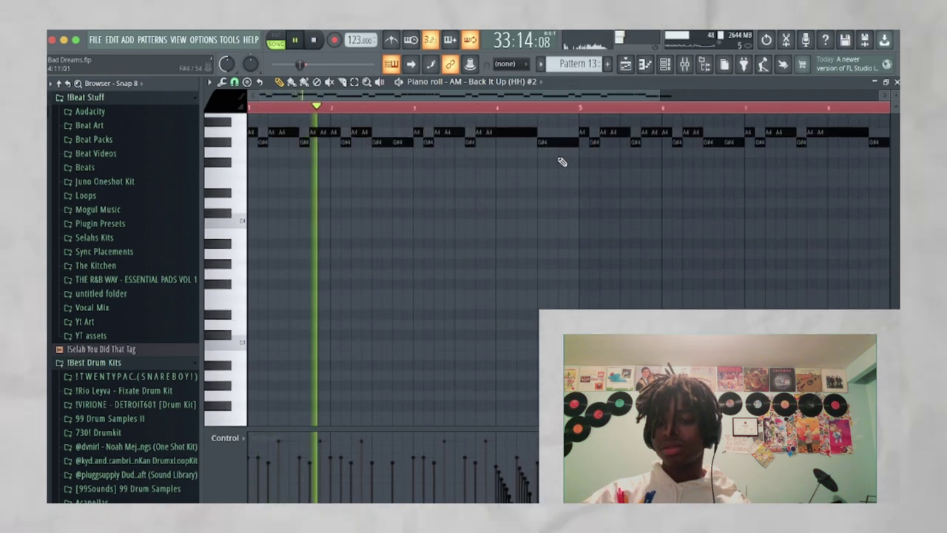
{"action": "scroll", "coordinate": [560, 158], "scroll_direction": "up", "scroll_amount": 3}
{"action": "scroll", "coordinate": [651, 214], "scroll_direction": "down", "scroll_amount": 1}
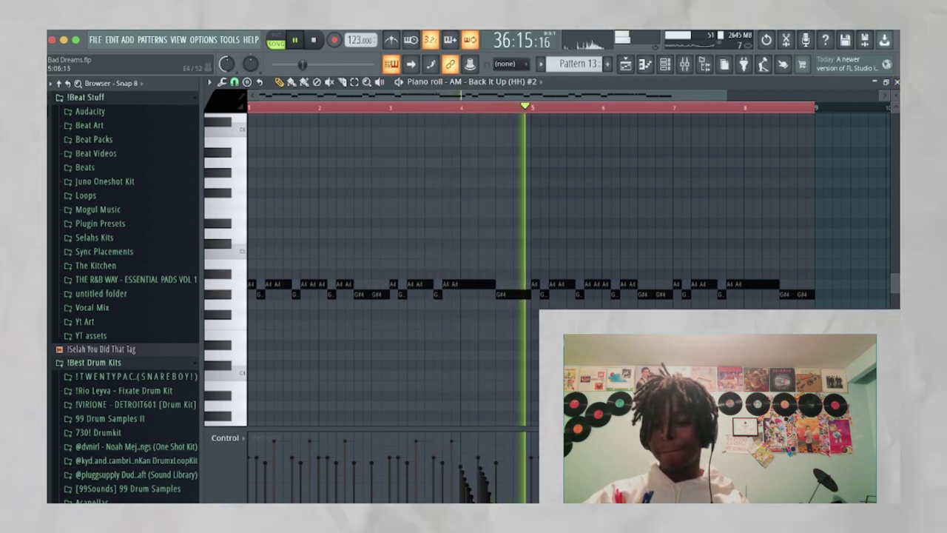
{"action": "key", "text": "space"}
Step: Try the Chopper on the long G#4 hi-hat note just before bar 5, leaving the note unchopped
{"action": "scroll", "coordinate": [506, 293], "scroll_direction": "up", "scroll_amount": 2}
{"action": "scroll", "coordinate": [271, 279], "scroll_direction": "up", "scroll_amount": 3}
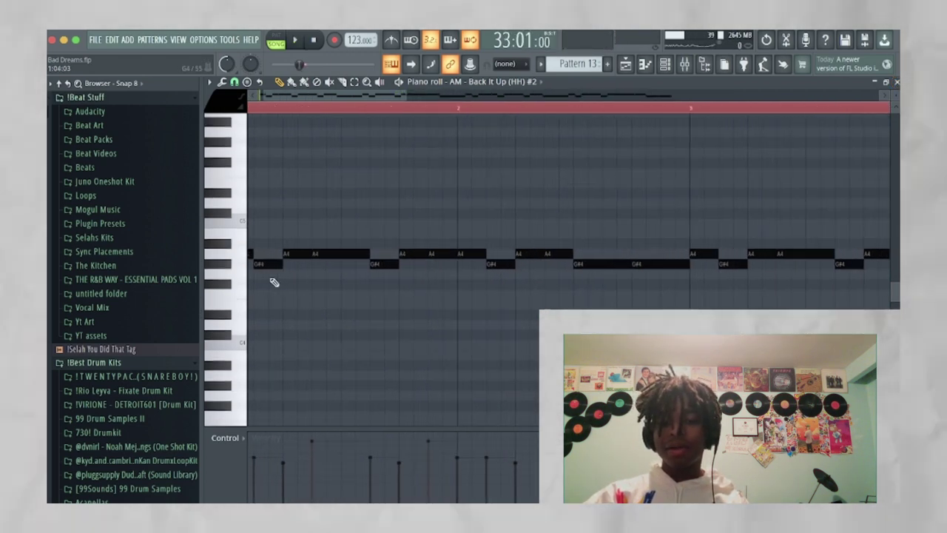
{"action": "scroll", "coordinate": [259, 244], "scroll_direction": "up", "scroll_amount": 2}
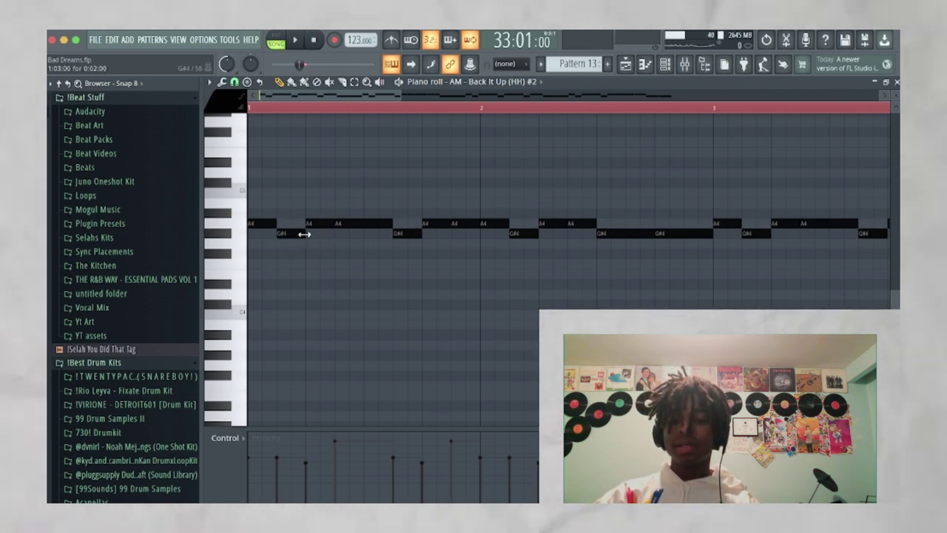
{"action": "scroll", "coordinate": [366, 224], "scroll_direction": "down", "scroll_amount": 5}
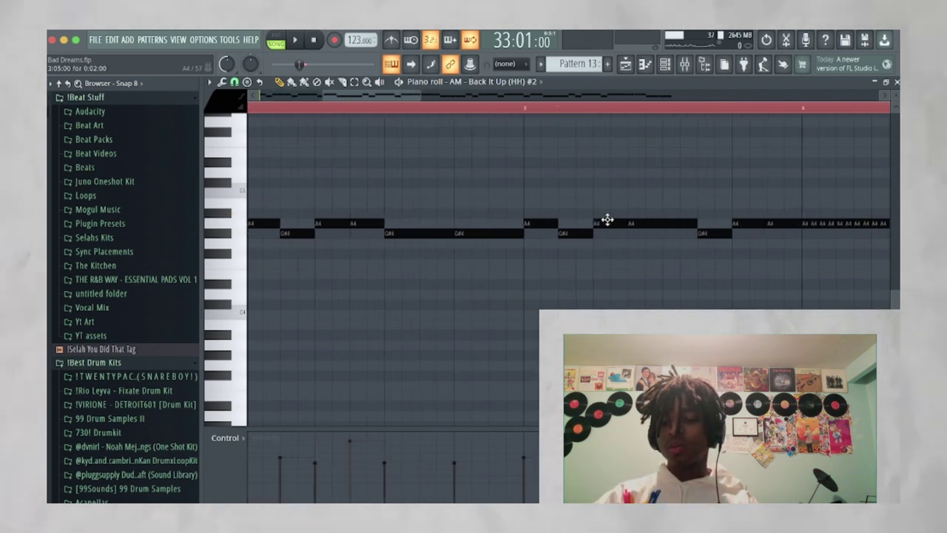
{"action": "left_click", "coordinate": [585, 233]}
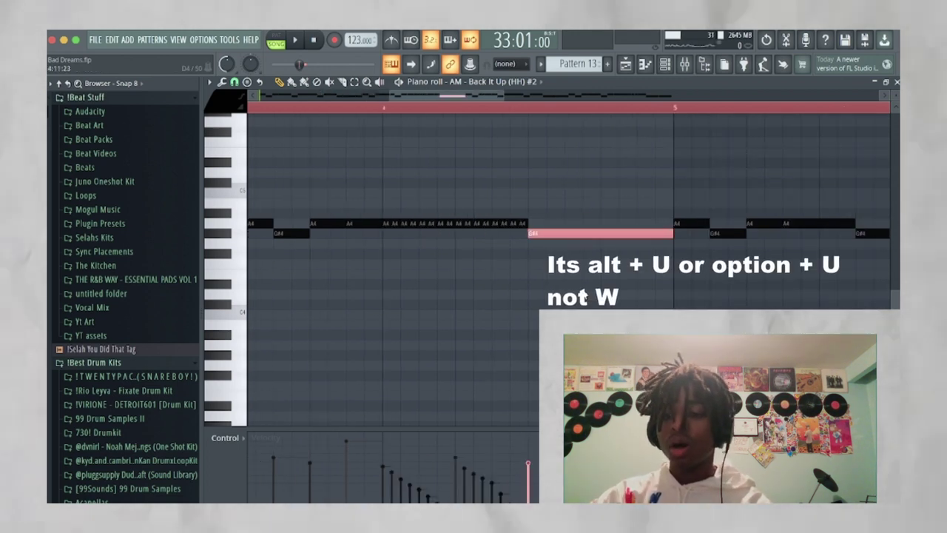
{"action": "key", "text": "alt+u"}
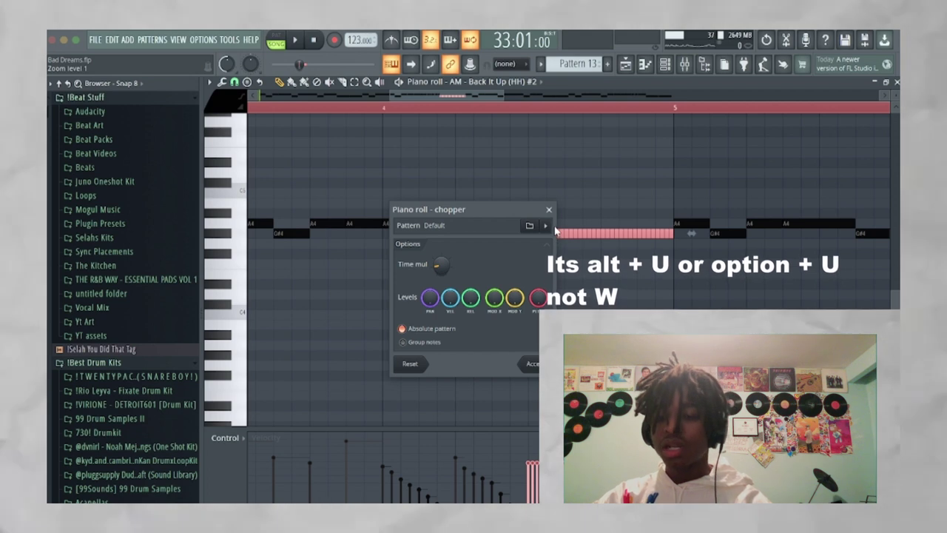
{"action": "left_click", "coordinate": [548, 209]}
Step: Select the chopped A4 hi-hat roll at bar 4, examine its note velocities and close the piano roll
{"action": "scroll", "coordinate": [443, 222], "scroll_direction": "down", "scroll_amount": 3}
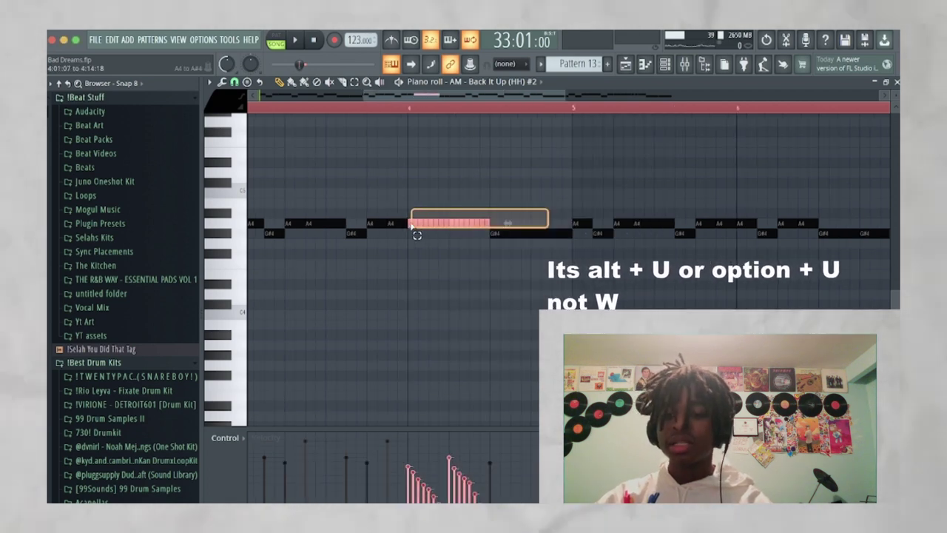
{"action": "scroll", "coordinate": [413, 226], "scroll_direction": "up", "scroll_amount": 3}
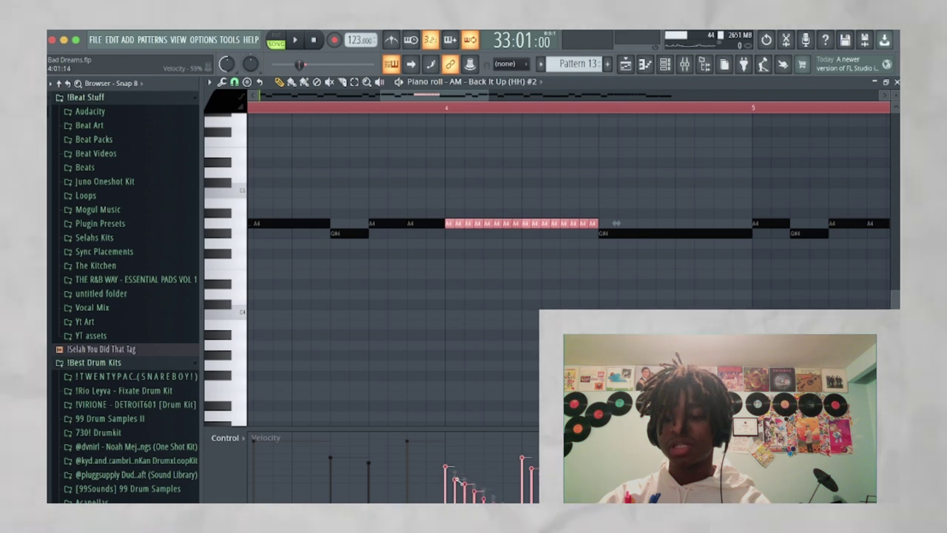
{"action": "scroll", "coordinate": [444, 222], "scroll_direction": "down", "scroll_amount": 3}
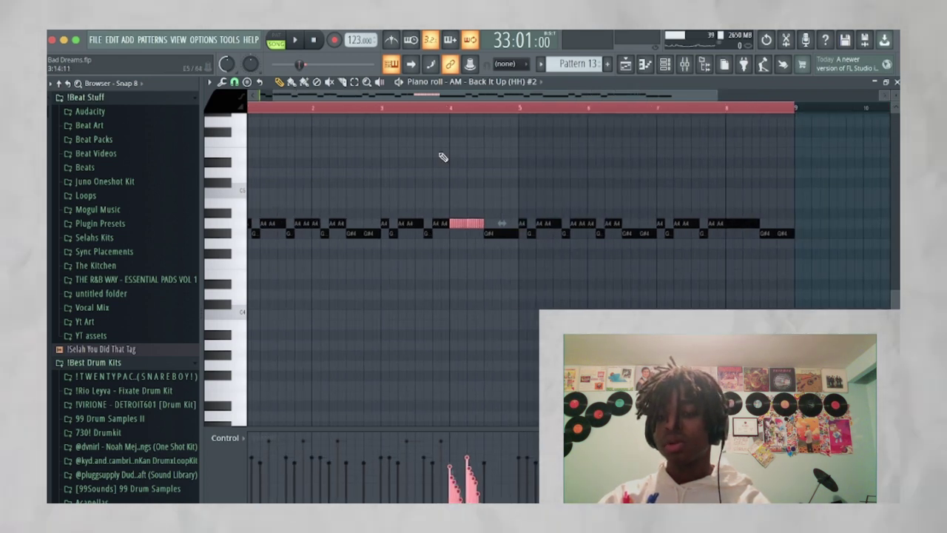
{"action": "left_click", "coordinate": [896, 82]}
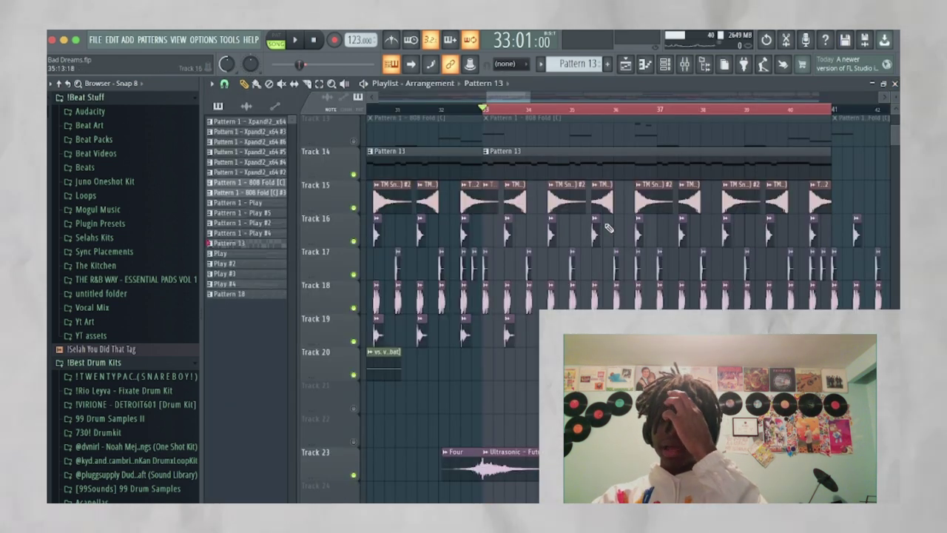
Step: Unmute Track 13, which holds the 808 Fold [C] bass pattern
{"action": "scroll", "coordinate": [609, 228], "scroll_direction": "down", "scroll_amount": 6}
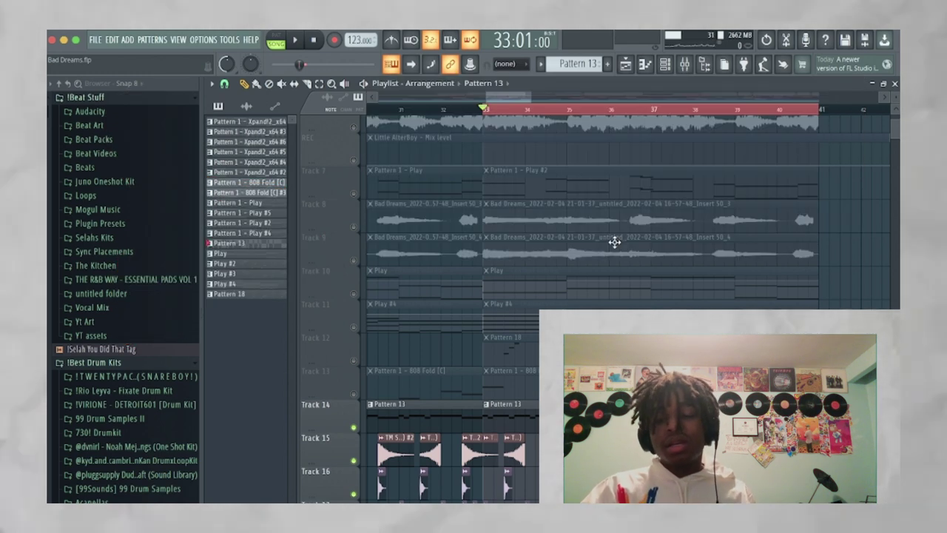
{"action": "scroll", "coordinate": [614, 242], "scroll_direction": "down", "scroll_amount": 5}
{"action": "scroll", "coordinate": [592, 237], "scroll_direction": "right", "scroll_amount": 2}
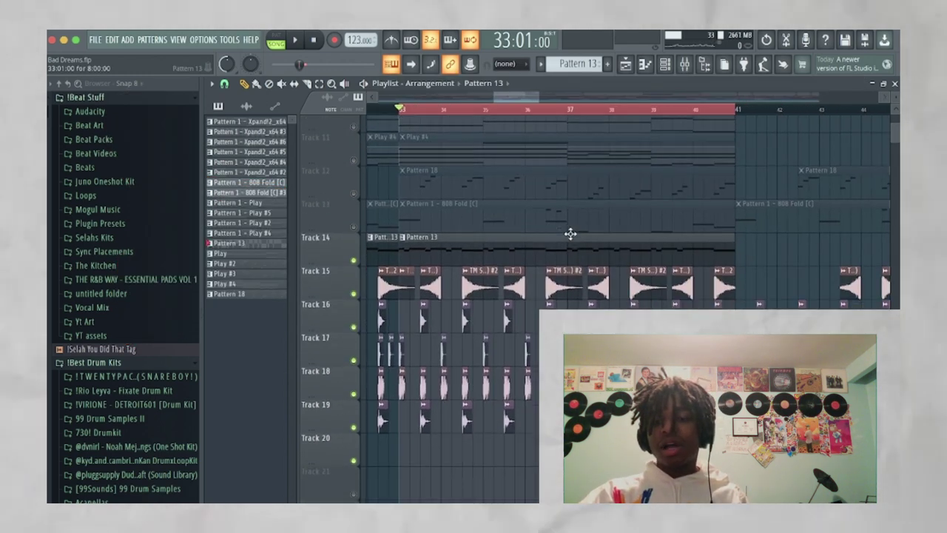
{"action": "left_click", "coordinate": [354, 228]}
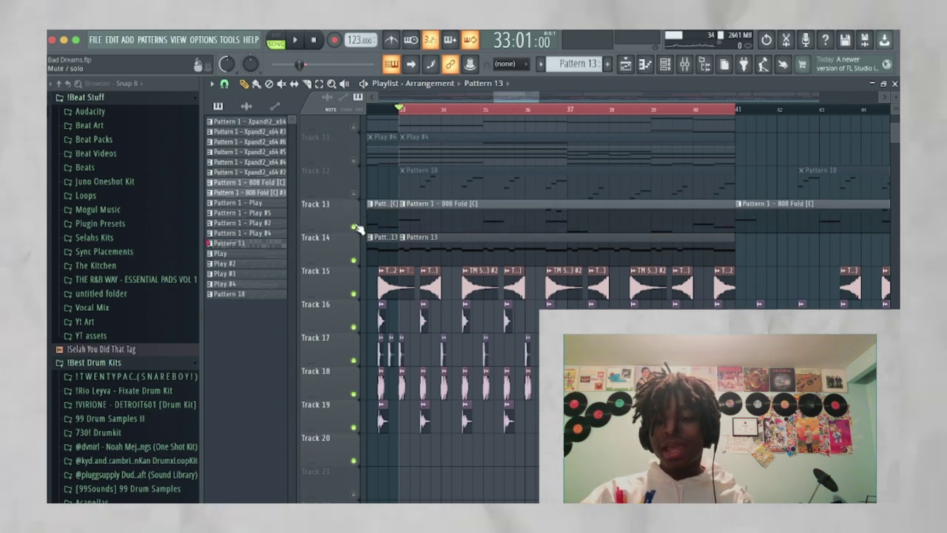
Step: Play the 808 with the drums and examine the 808 Fold [C] bass and slide notes in the piano roll
{"action": "key", "text": "space"}
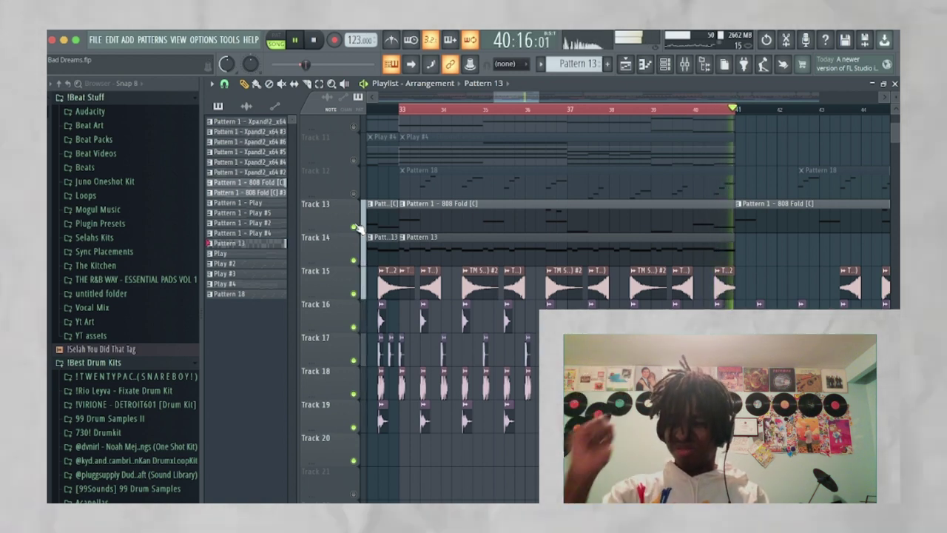
{"action": "scroll", "coordinate": [583, 219], "scroll_direction": "up", "scroll_amount": 3}
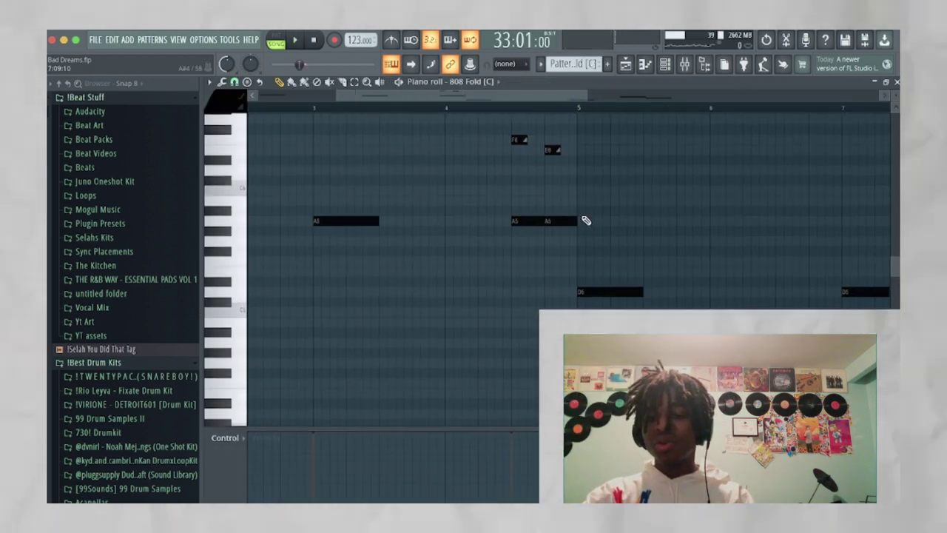
{"action": "scroll", "coordinate": [584, 220], "scroll_direction": "down", "scroll_amount": 4}
{"action": "left_click", "coordinate": [254, 212]}
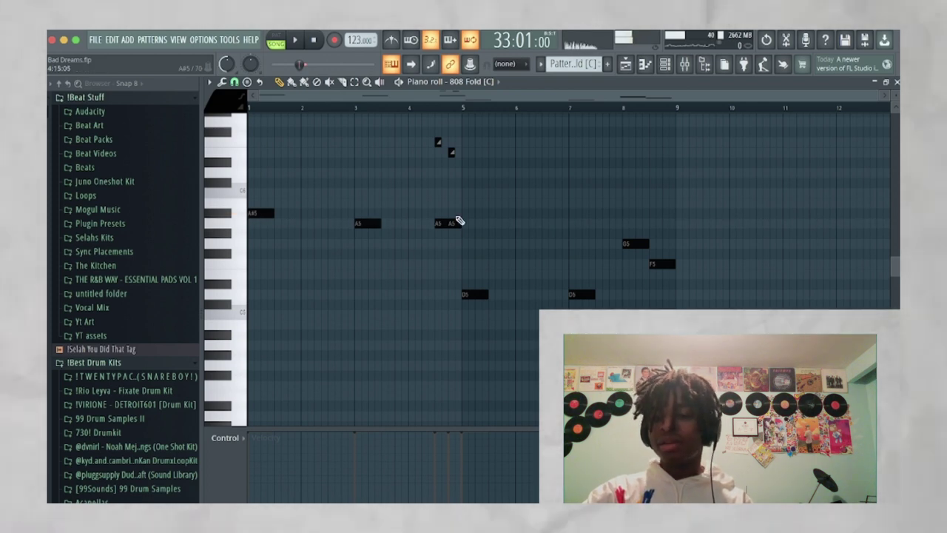
{"action": "scroll", "coordinate": [454, 250], "scroll_direction": "up", "scroll_amount": 3}
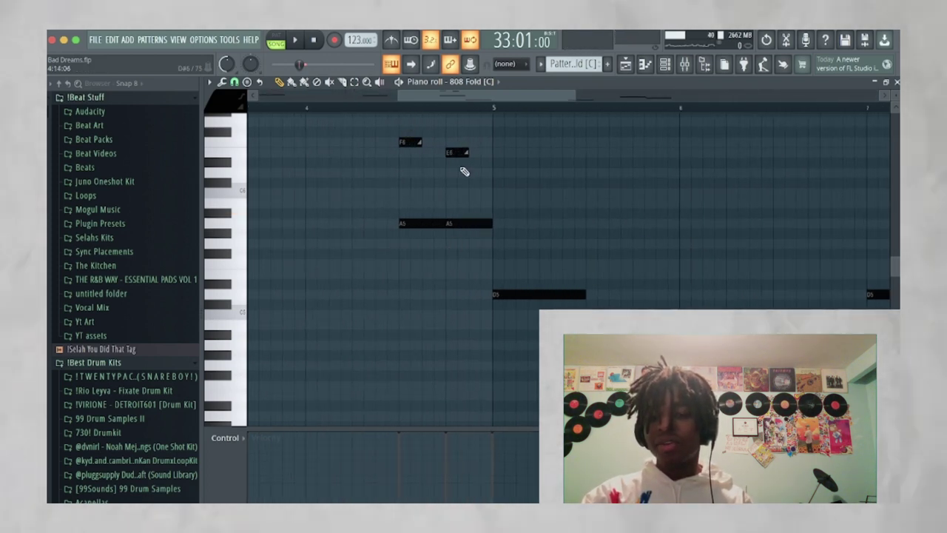
{"action": "scroll", "coordinate": [464, 171], "scroll_direction": "down", "scroll_amount": 2}
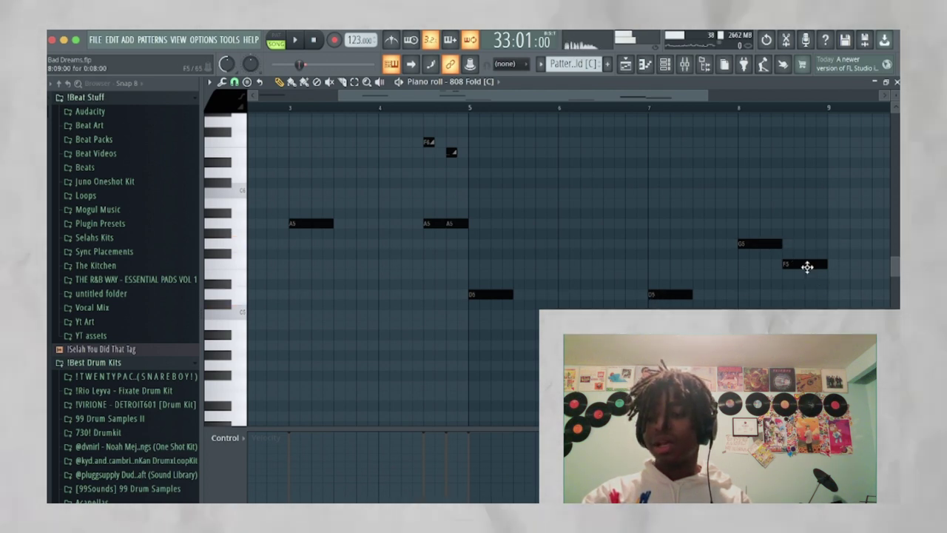
Step: Bring up the 808 Fold [C] mixer insert and compare the bass with Distortion bypassed and enabled while FF Pro-Q 3 is off
{"action": "key", "text": "F7"}
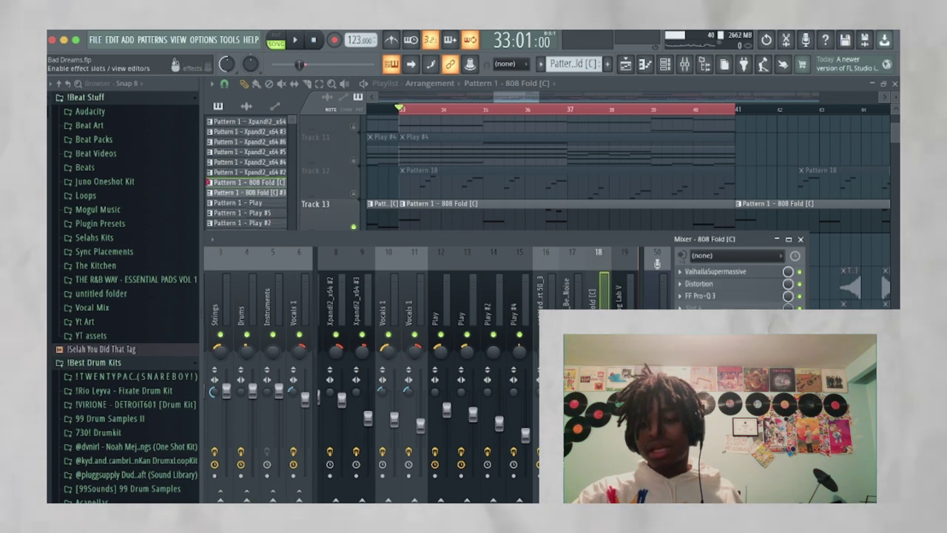
{"action": "key", "text": "space"}
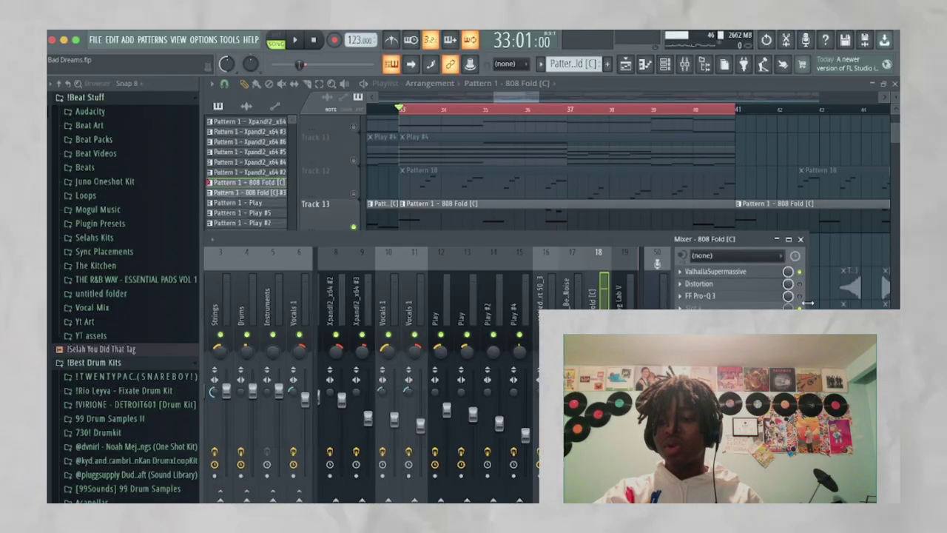
{"action": "key", "text": "space"}
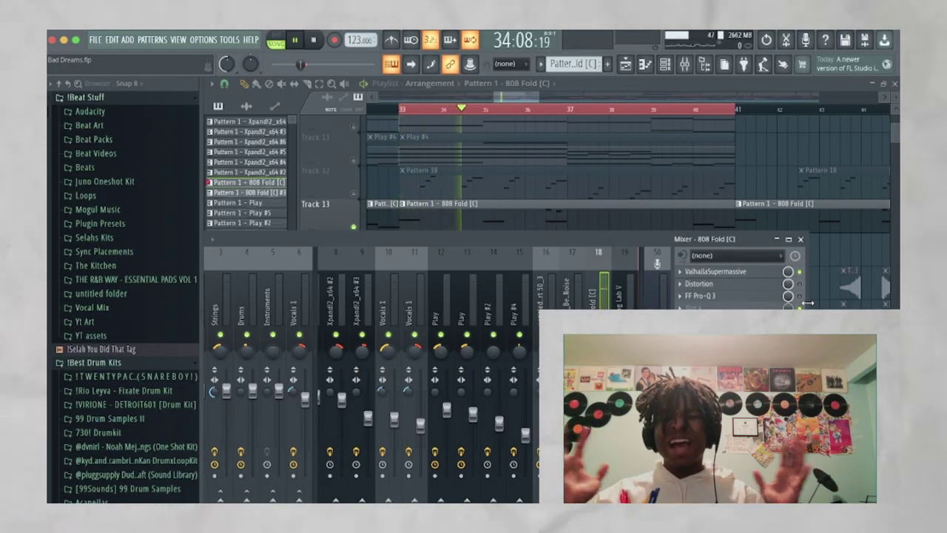
{"action": "key", "text": "space"}
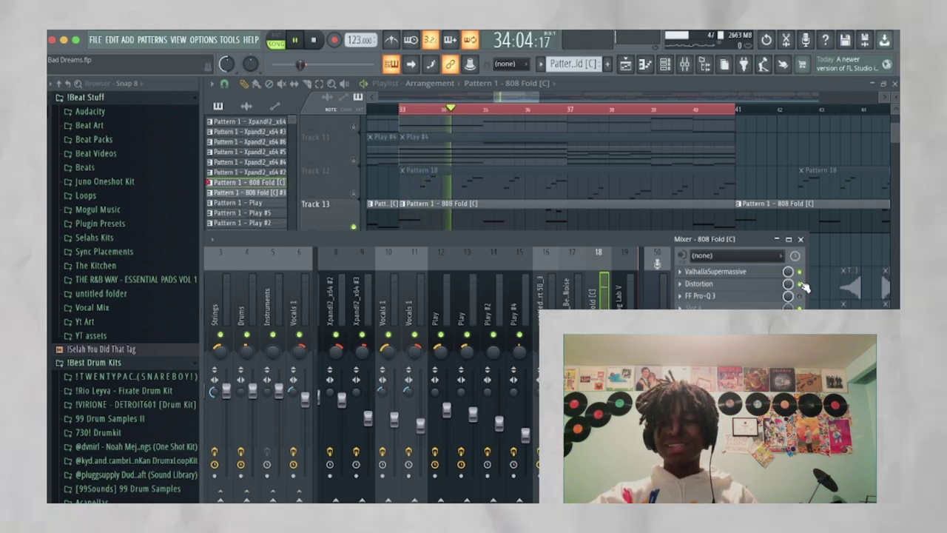
Step: Open the 808's Distortion effect and compare the Foldback and Quantize types during playback, ending on Quantize
{"action": "left_click", "coordinate": [698, 283]}
{"action": "left_click_drag", "start_coordinate": [221, 100], "coordinate": [295, 149]}
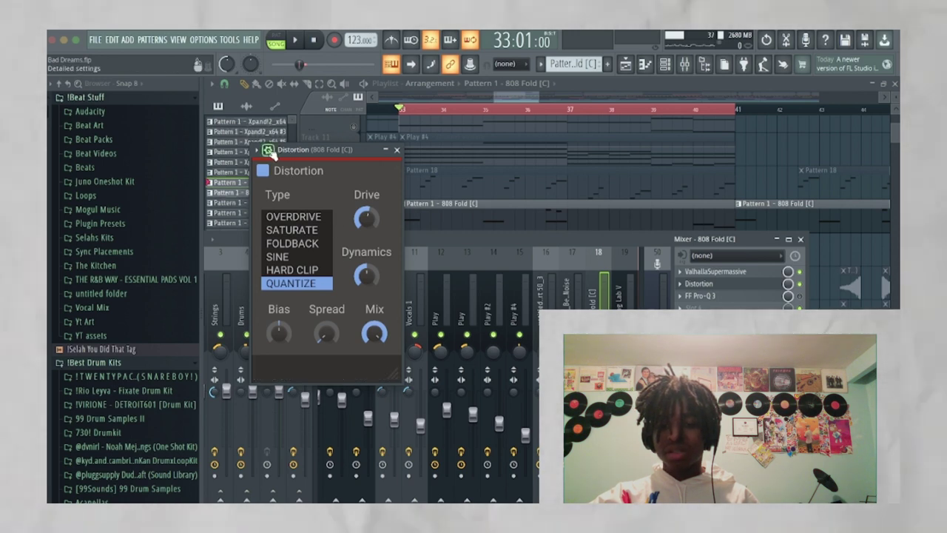
{"action": "left_click", "coordinate": [269, 150]}
{"action": "left_click", "coordinate": [269, 151]}
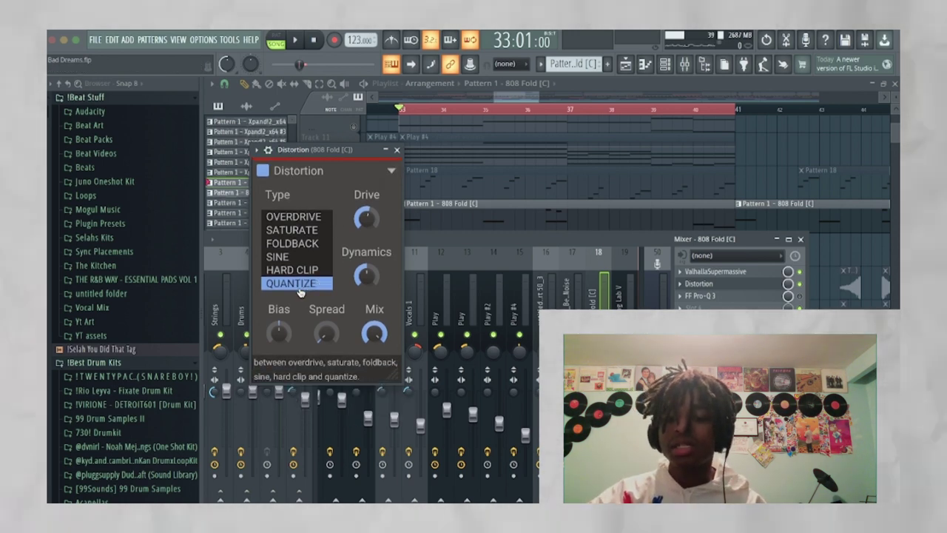
{"action": "key", "text": "space"}
{"action": "left_click", "coordinate": [304, 271]}
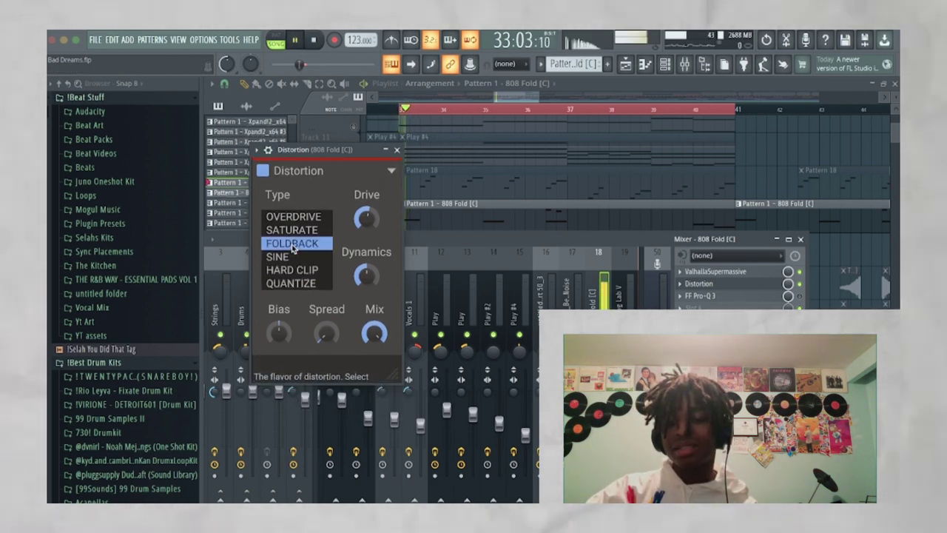
{"action": "key", "text": "space"}
{"action": "left_click", "coordinate": [318, 284]}
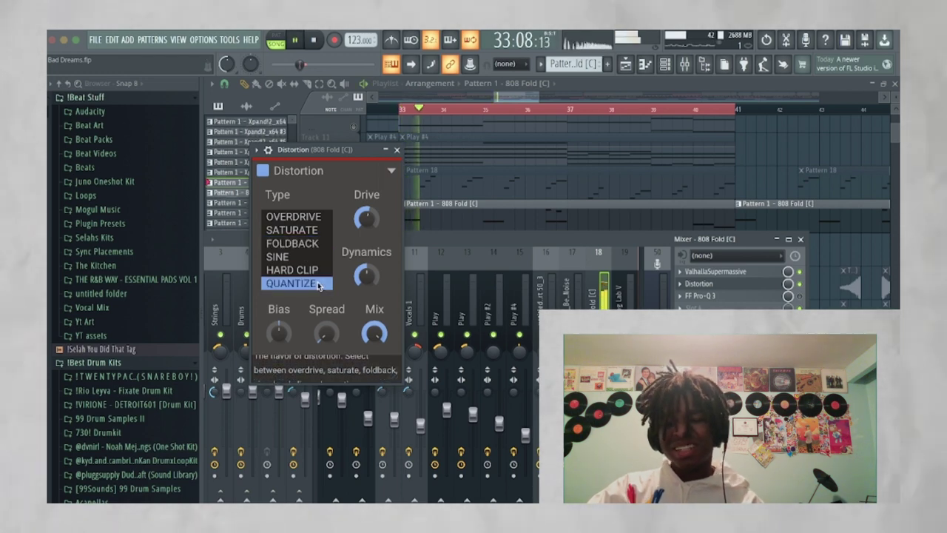
{"action": "key", "text": "space"}
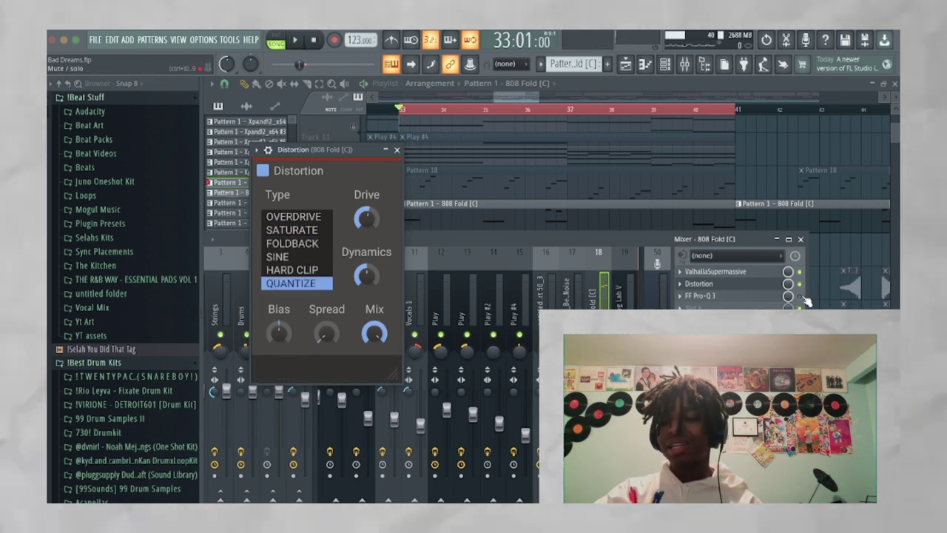
Step: Enable FF Pro-Q 3 on the 808 insert and inspect its EQ curve while the bass plays
{"action": "left_click", "coordinate": [799, 296]}
{"action": "left_click", "coordinate": [398, 151]}
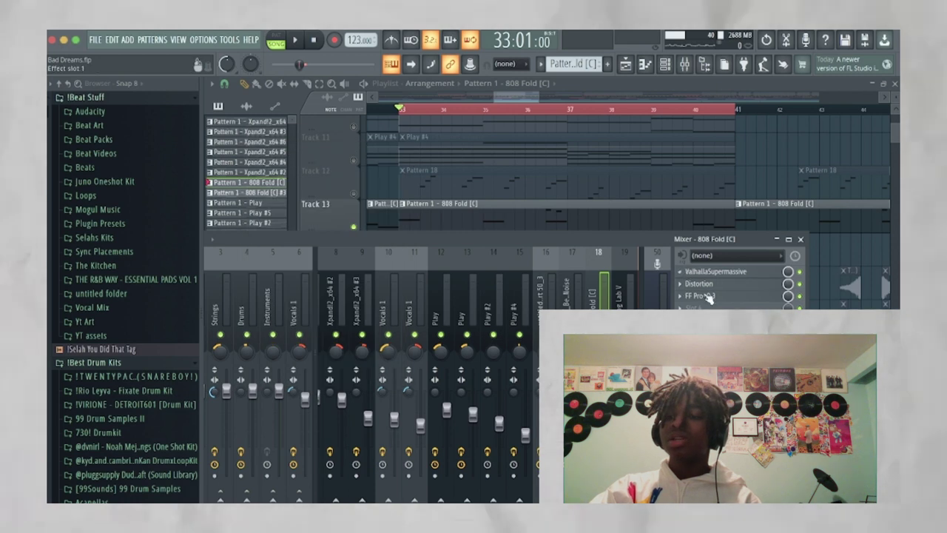
{"action": "left_click", "coordinate": [703, 296]}
{"action": "key", "text": "space"}
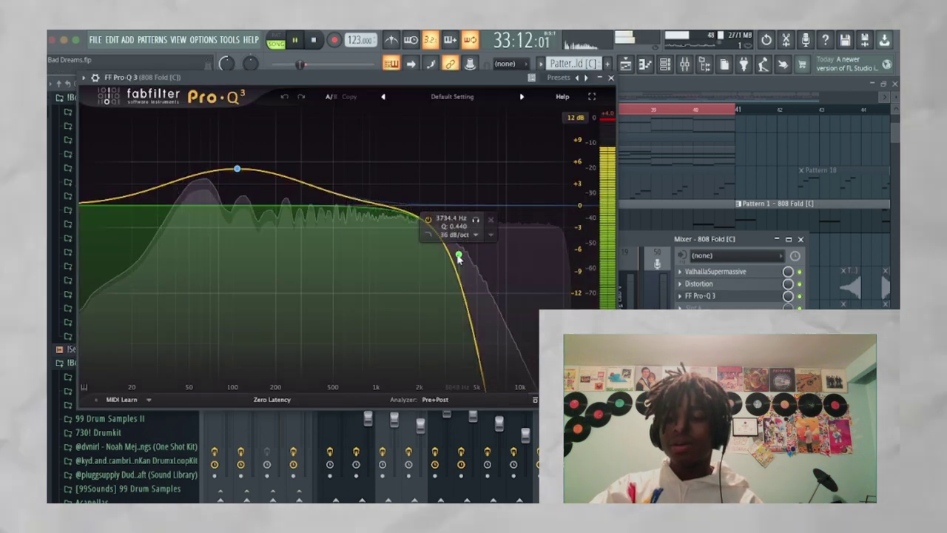
{"action": "key", "text": "space"}
{"action": "left_click", "coordinate": [610, 77]}
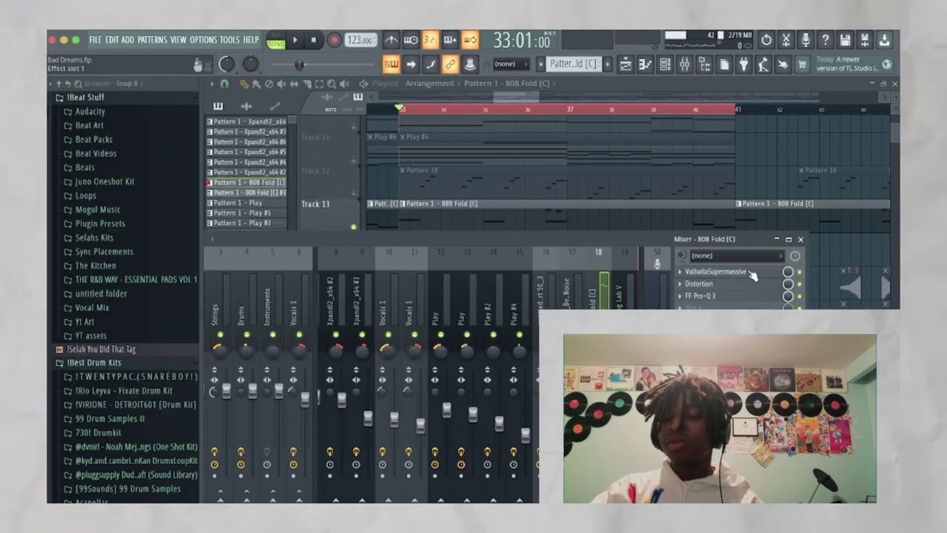
Step: Inspect the ValhallaSupermassive settings on the 808 insert and close the mixer
{"action": "left_click", "coordinate": [748, 271]}
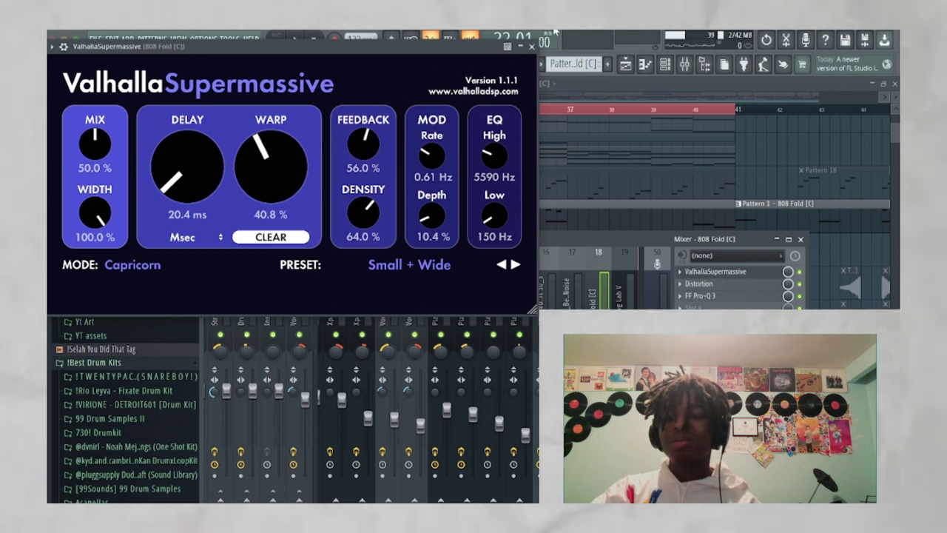
{"action": "left_click", "coordinate": [531, 46]}
{"action": "left_click", "coordinate": [799, 239]}
Step: Play the soloed 808 on Track 13 from bar 33
{"action": "key", "text": "space"}
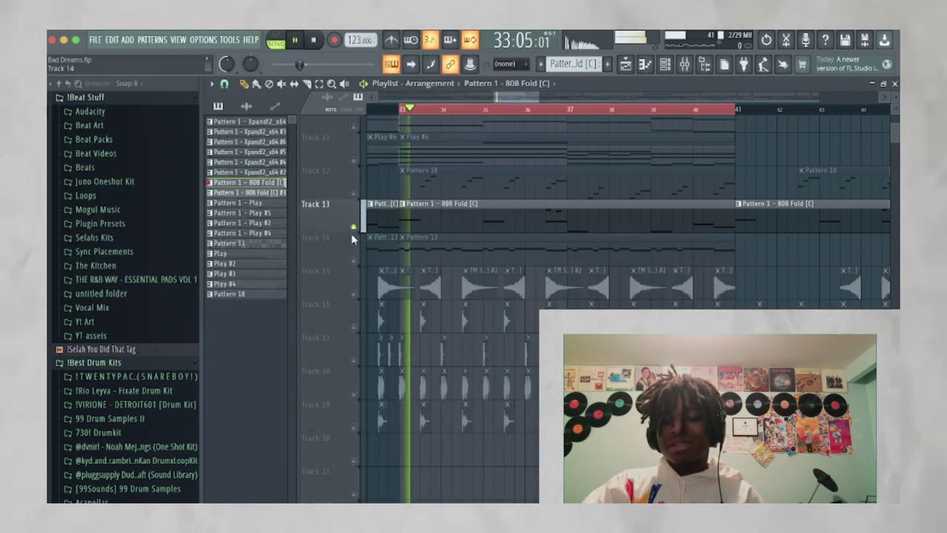
{"action": "scroll", "coordinate": [404, 233], "scroll_direction": "up", "scroll_amount": 5}
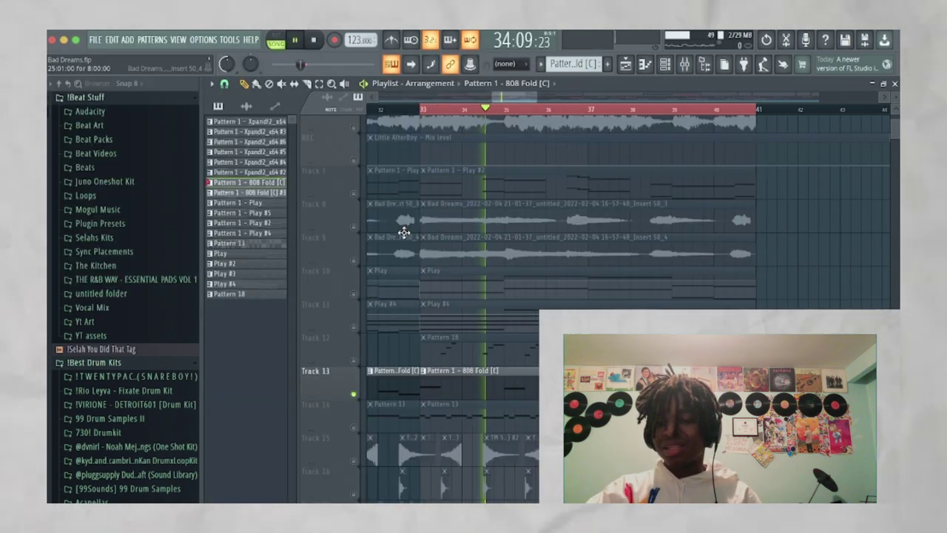
{"action": "key", "text": "space"}
Step: Unmute Tracks 14 to 20 and play the drums together with the 808
{"action": "scroll", "coordinate": [431, 345], "scroll_direction": "down", "scroll_amount": 6}
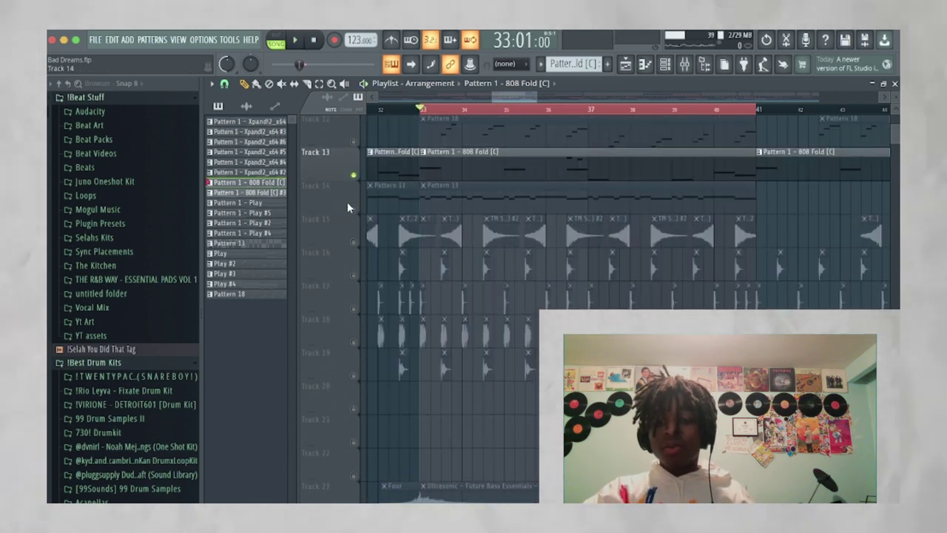
{"action": "left_click_drag", "start_coordinate": [353, 242], "coordinate": [353, 409]}
{"action": "key", "text": "space"}
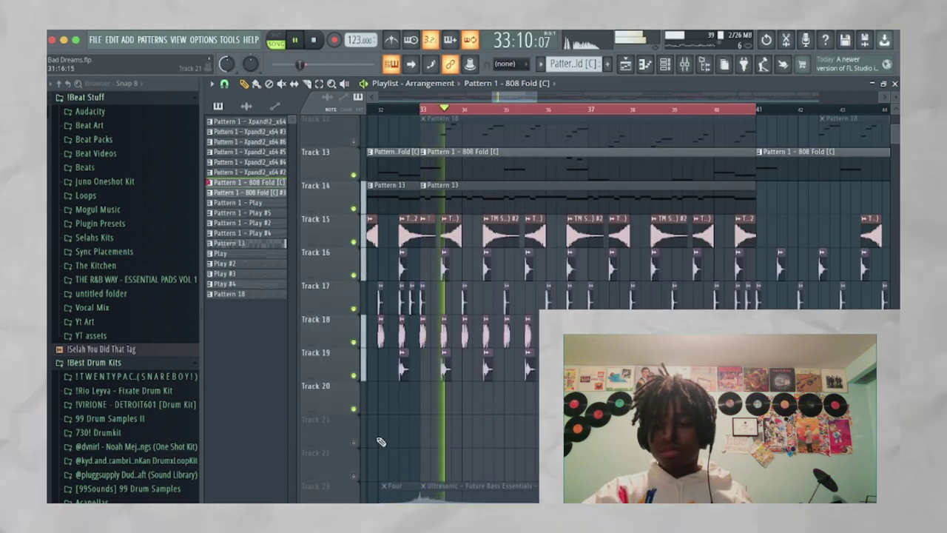
{"action": "scroll", "coordinate": [379, 442], "scroll_direction": "down", "scroll_amount": 2}
{"action": "scroll", "coordinate": [481, 423], "scroll_direction": "down", "scroll_amount": 2}
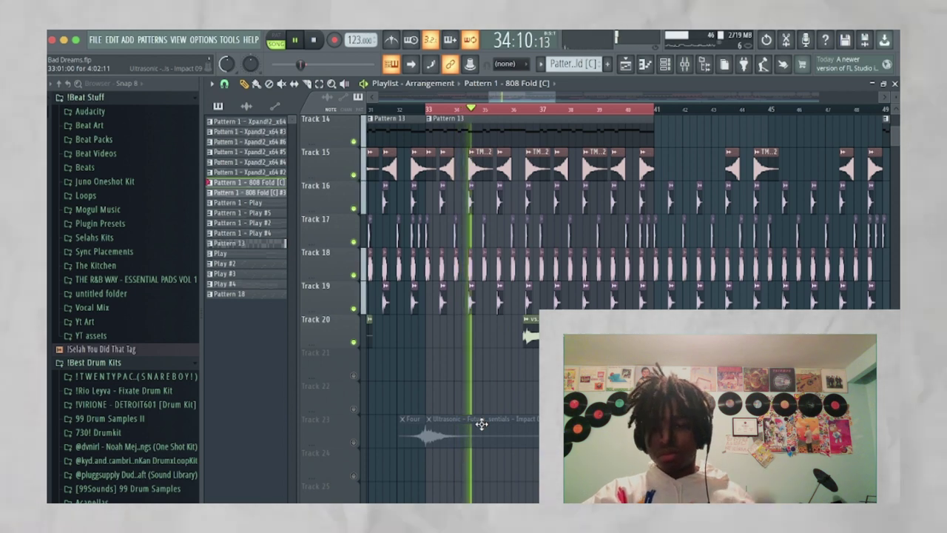
{"action": "scroll", "coordinate": [481, 423], "scroll_direction": "up", "scroll_amount": 2}
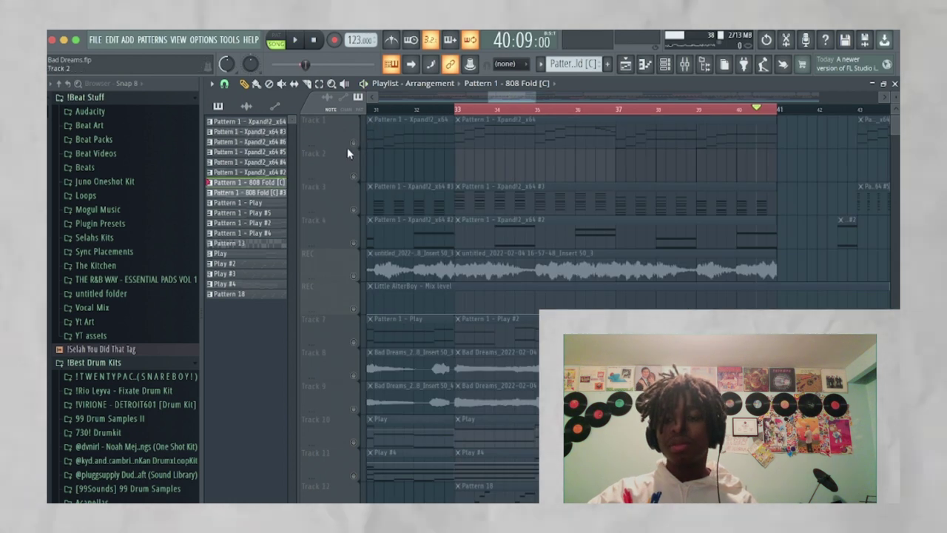
Step: Solo Track 1, show its Xpand!2 Spiccato Strings patch and examine the melody notes in the piano roll during playback
{"action": "left_click", "coordinate": [354, 144]}
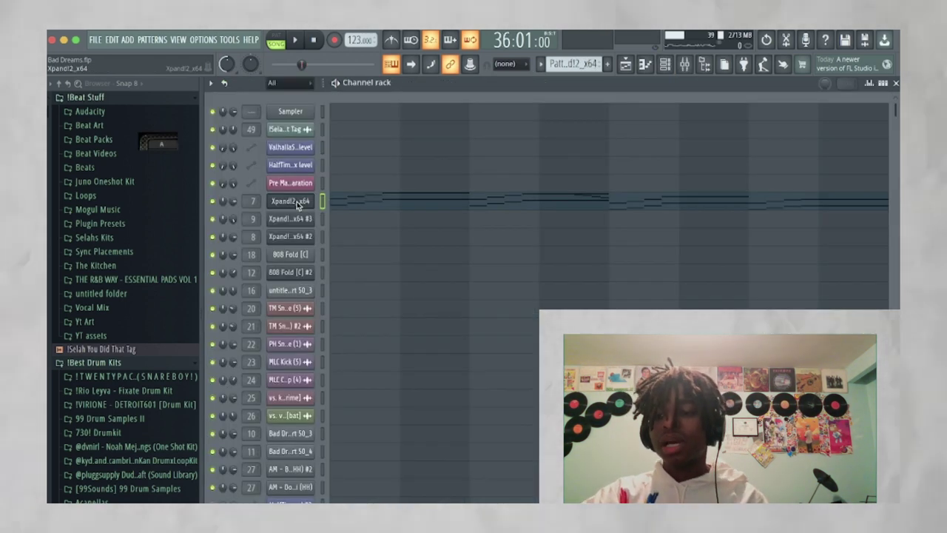
{"action": "left_click", "coordinate": [296, 204]}
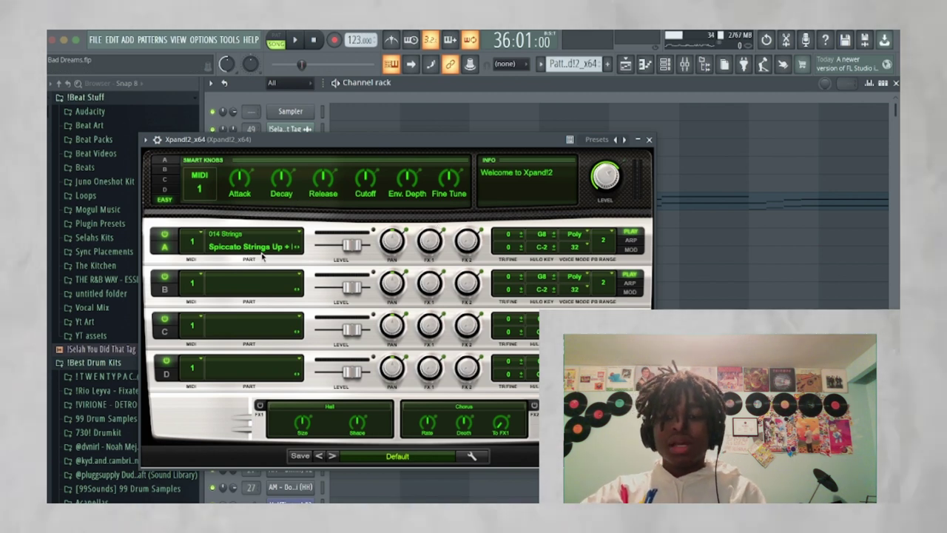
{"action": "left_click", "coordinate": [252, 246]}
{"action": "mouse_move", "coordinate": [256, 359]}
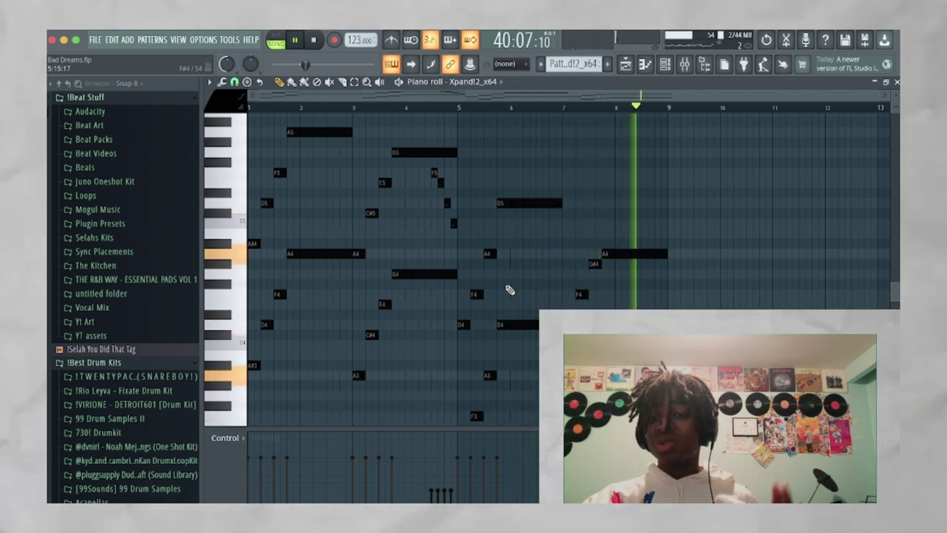
{"action": "key", "text": "space"}
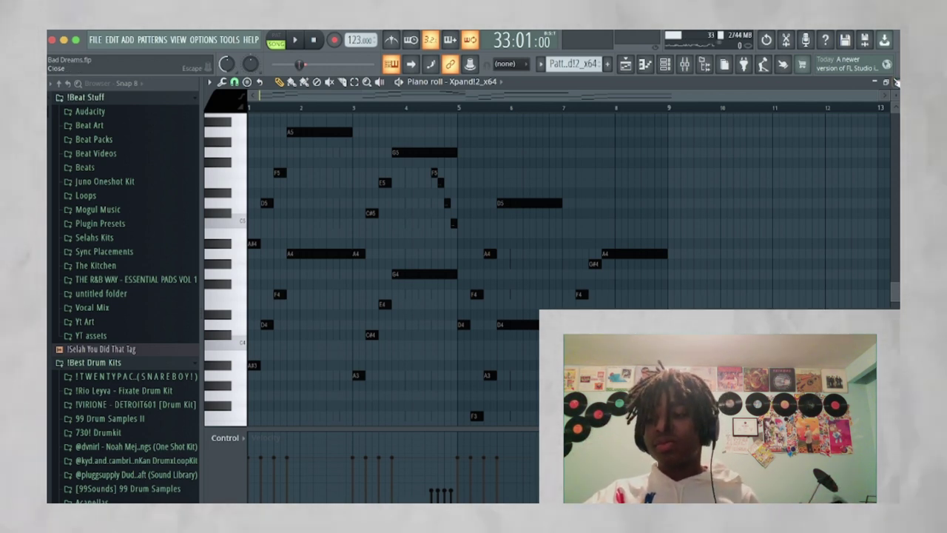
{"action": "left_click", "coordinate": [895, 81]}
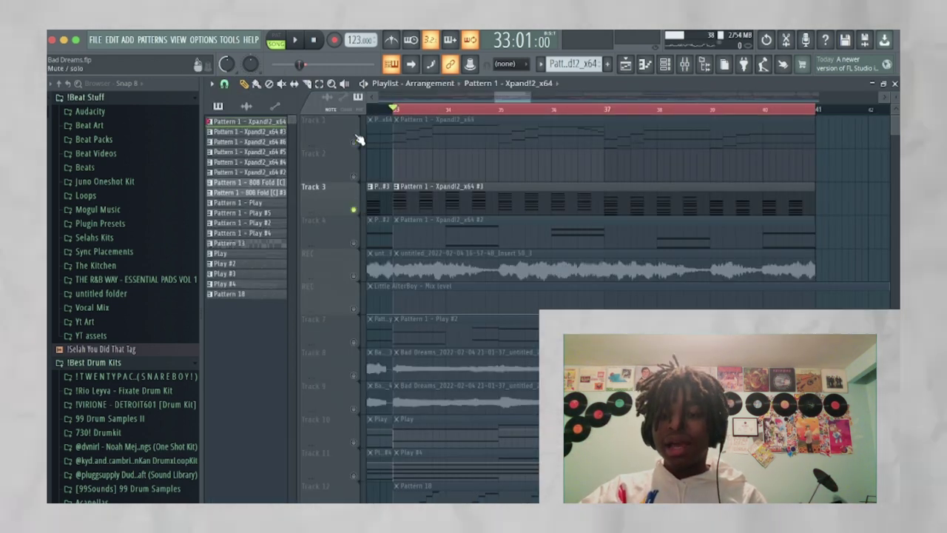
Step: Open the Track 3 chord pattern in the piano roll and bring up its Xpand!2_x64 #3 instrument while it plays
{"action": "left_click", "coordinate": [665, 65]}
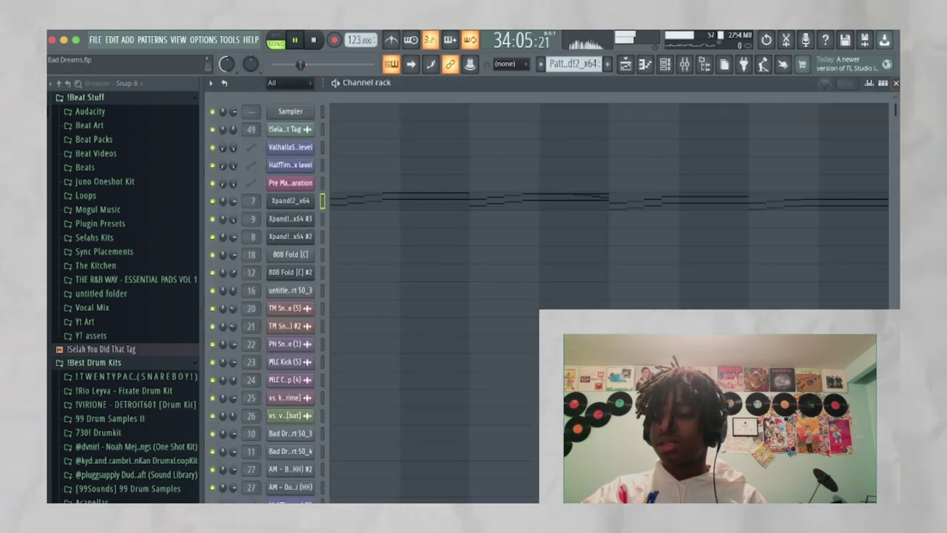
{"action": "left_click", "coordinate": [895, 82]}
{"action": "double_click", "coordinate": [638, 197]}
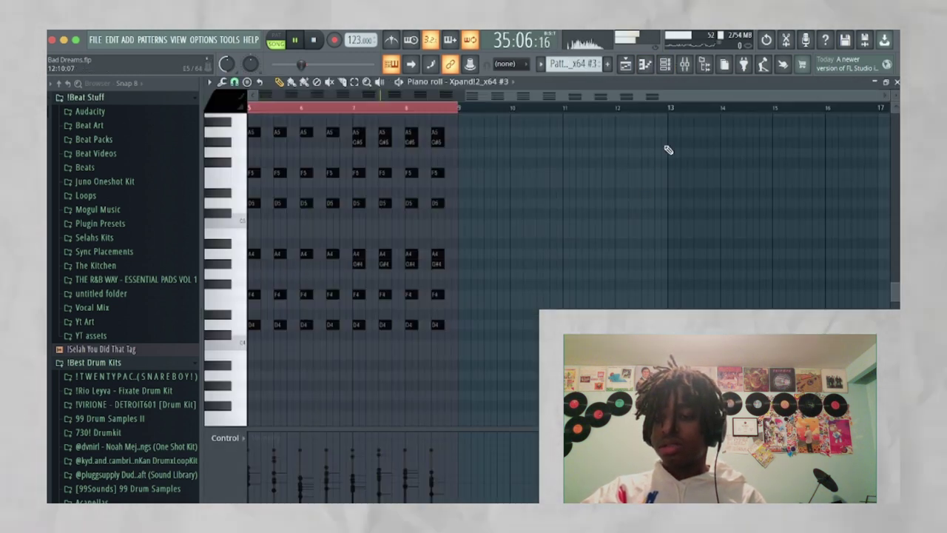
{"action": "left_click", "coordinate": [665, 64]}
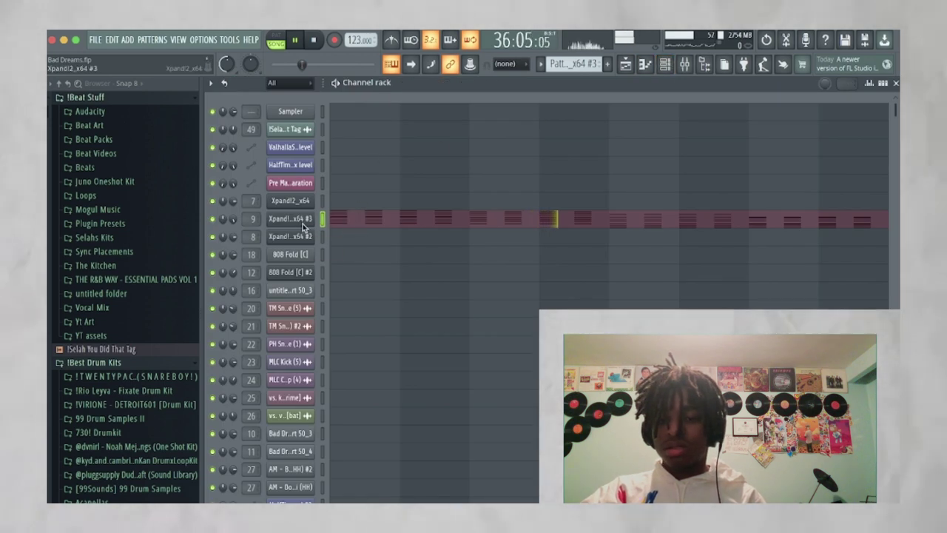
{"action": "left_click", "coordinate": [302, 219]}
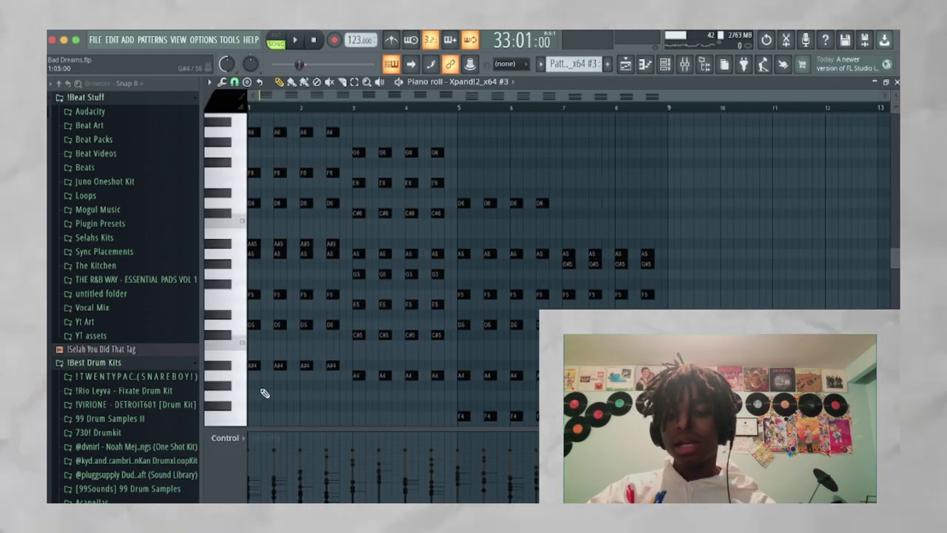
Step: Select the first stacked chord at bar 1 of the Xpand!2_x64 #3 pattern and play the chords
{"action": "left_click_drag", "start_coordinate": [253, 394], "coordinate": [267, 275]}
{"action": "scroll", "coordinate": [268, 275], "scroll_direction": "up", "scroll_amount": 3}
{"action": "scroll", "coordinate": [268, 275], "scroll_direction": "down", "scroll_amount": 4}
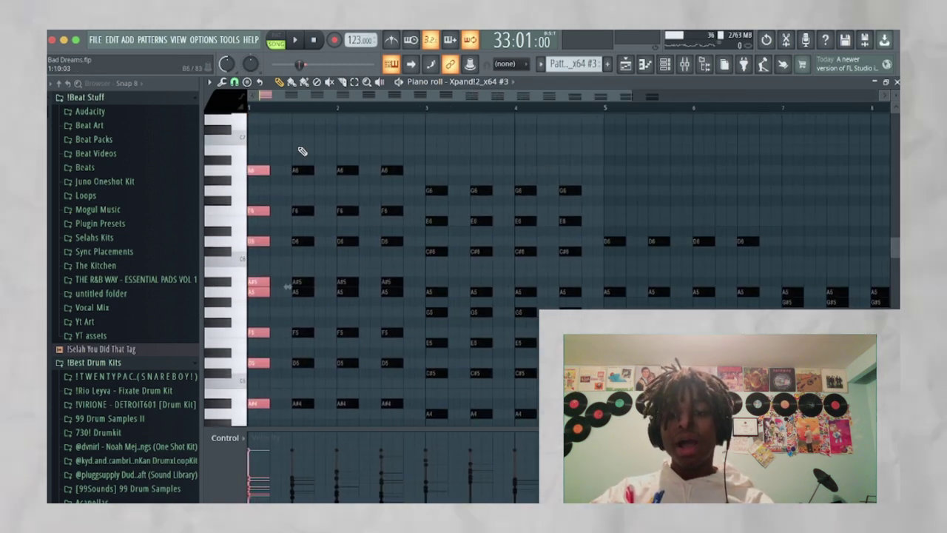
{"action": "key", "text": "space"}
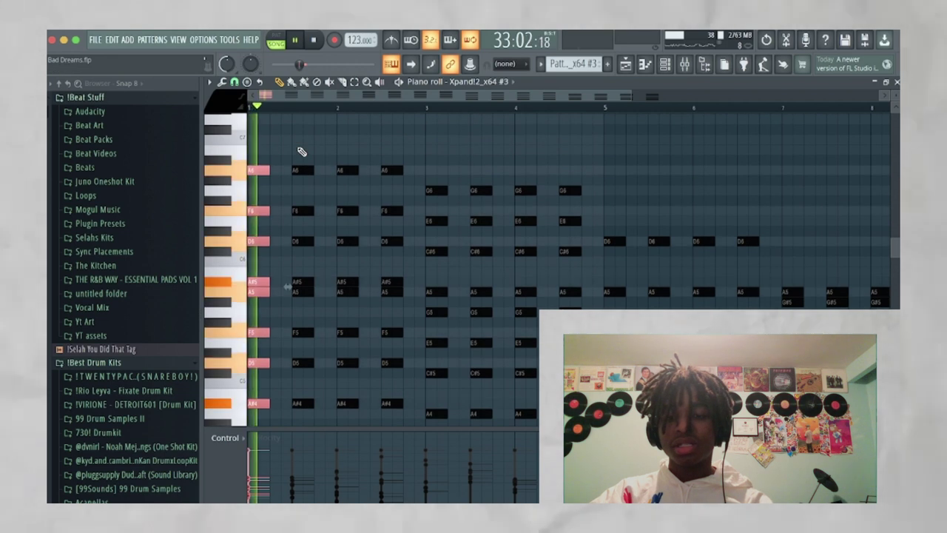
Step: Stop playback and examine the lower notes A#4, D5, F5 and A5 of the first chord in the Xpand!2_x64 #3 pattern
{"action": "key", "text": "space"}
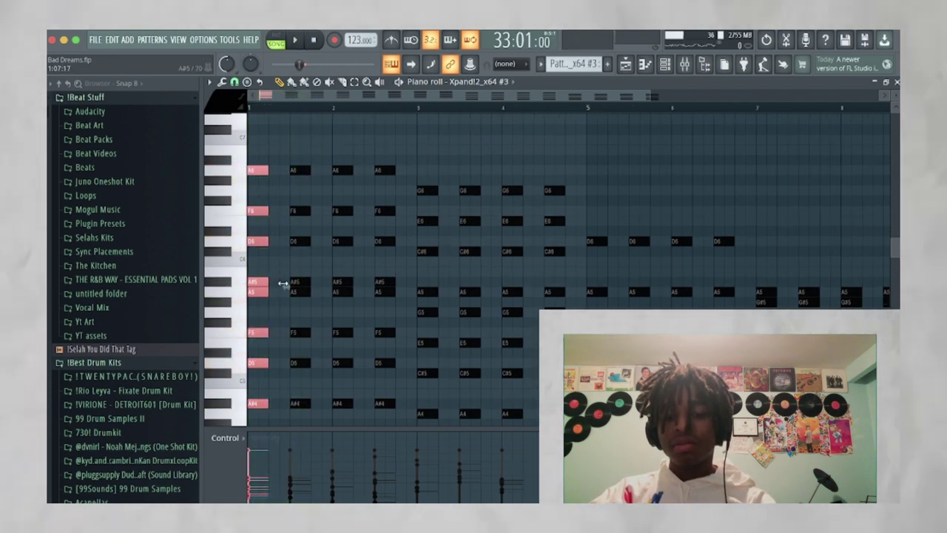
{"action": "scroll", "coordinate": [281, 348], "scroll_direction": "down", "scroll_amount": 1}
{"action": "scroll", "coordinate": [318, 222], "scroll_direction": "up", "scroll_amount": 1}
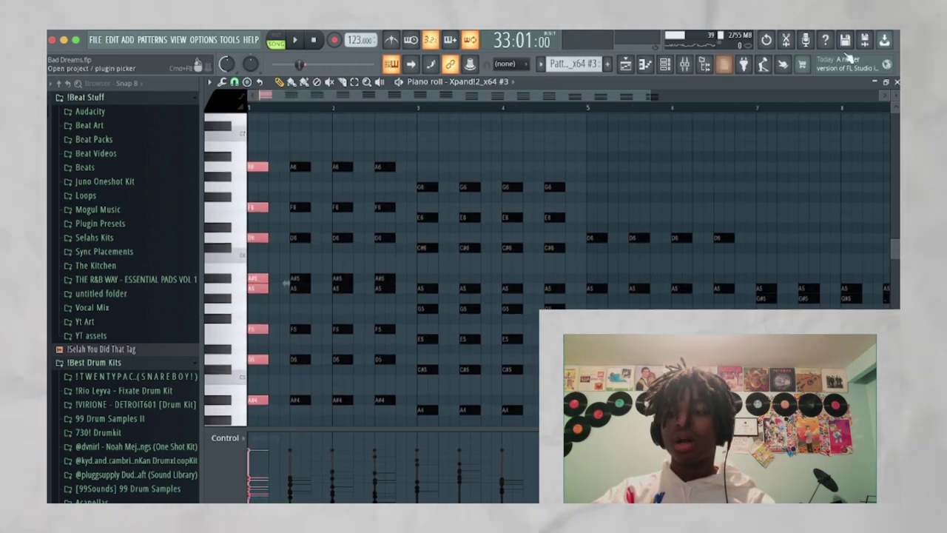
{"action": "scroll", "coordinate": [285, 282], "scroll_direction": "up", "scroll_amount": 2}
{"action": "scroll", "coordinate": [281, 228], "scroll_direction": "down", "scroll_amount": 1}
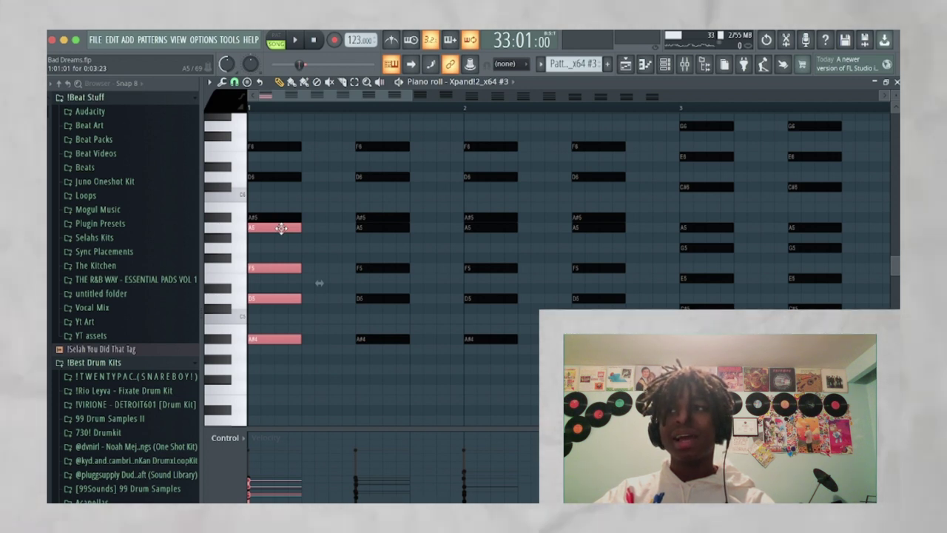
{"action": "scroll", "coordinate": [281, 228], "scroll_direction": "up", "scroll_amount": 2}
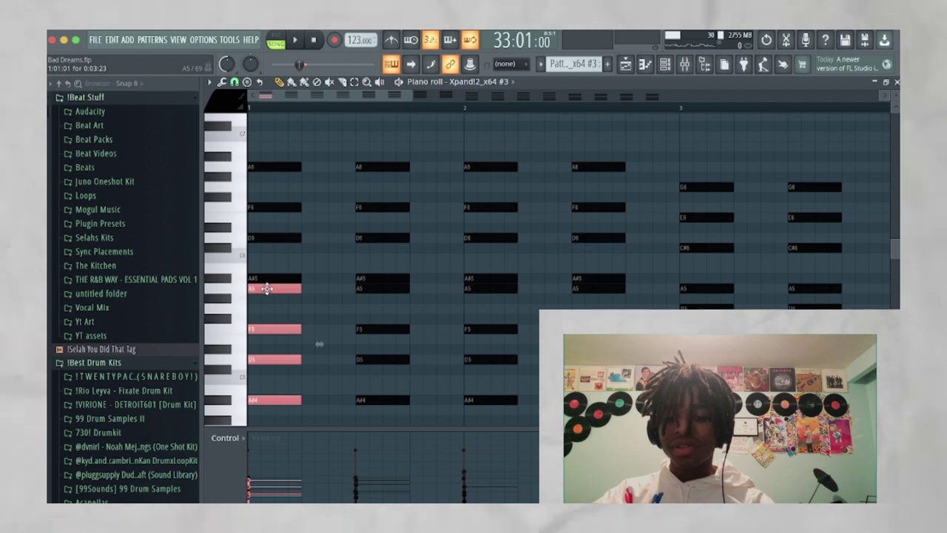
{"action": "mouse_move", "coordinate": [266, 288]}
{"action": "left_mouse_down"}
{"action": "mouse_move", "coordinate": [256, 138]}
{"action": "mouse_move", "coordinate": [253, 173]}
{"action": "mouse_move", "coordinate": [380, 402]}
{"action": "mouse_move", "coordinate": [381, 282]}
{"action": "left_mouse_up"}
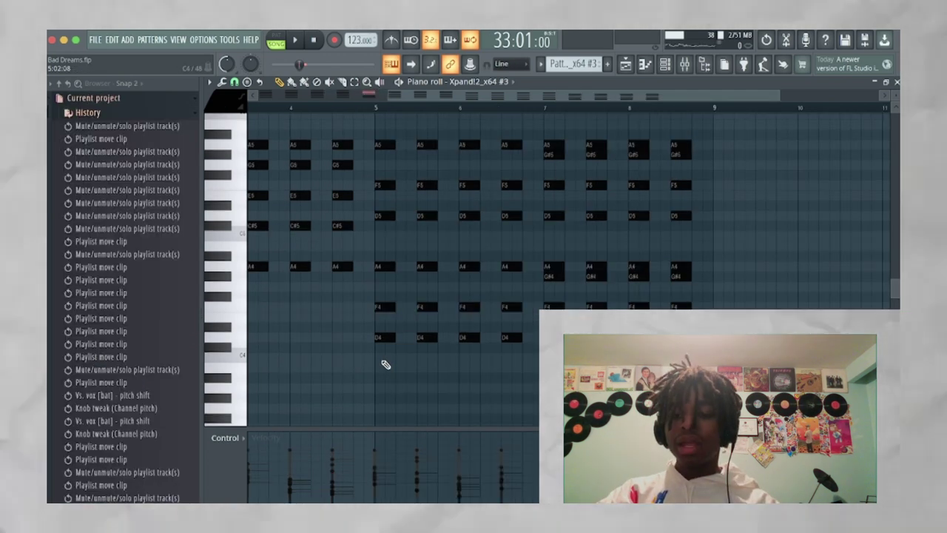
Step: Select notes in the bar 5 and bar 7 chords to examine their voicing, and set the playback position to bar 7 of the pattern
{"action": "left_click_drag", "start_coordinate": [385, 364], "coordinate": [407, 214]}
{"action": "scroll", "coordinate": [477, 264], "scroll_direction": "right", "scroll_amount": 2}
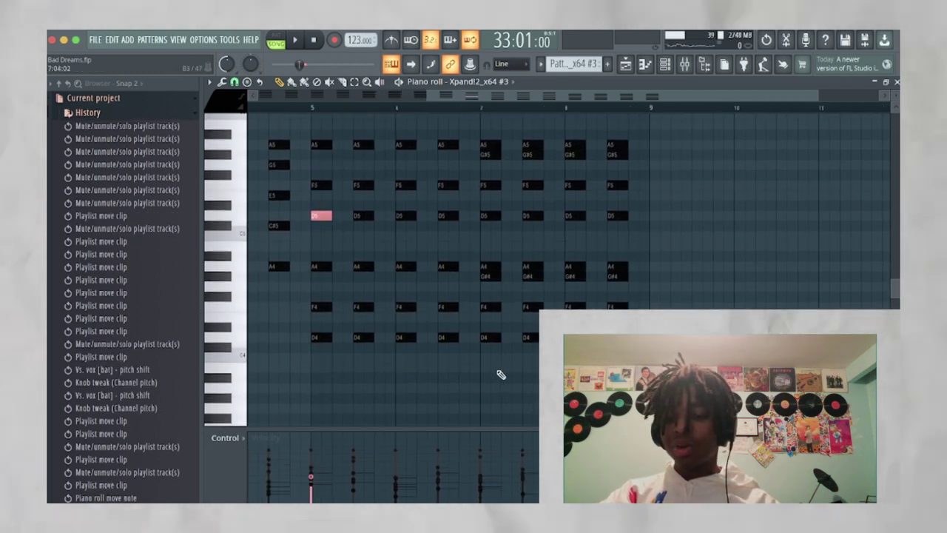
{"action": "left_click_drag", "start_coordinate": [494, 338], "coordinate": [484, 303]}
{"action": "scroll", "coordinate": [483, 302], "scroll_direction": "up", "scroll_amount": 2}
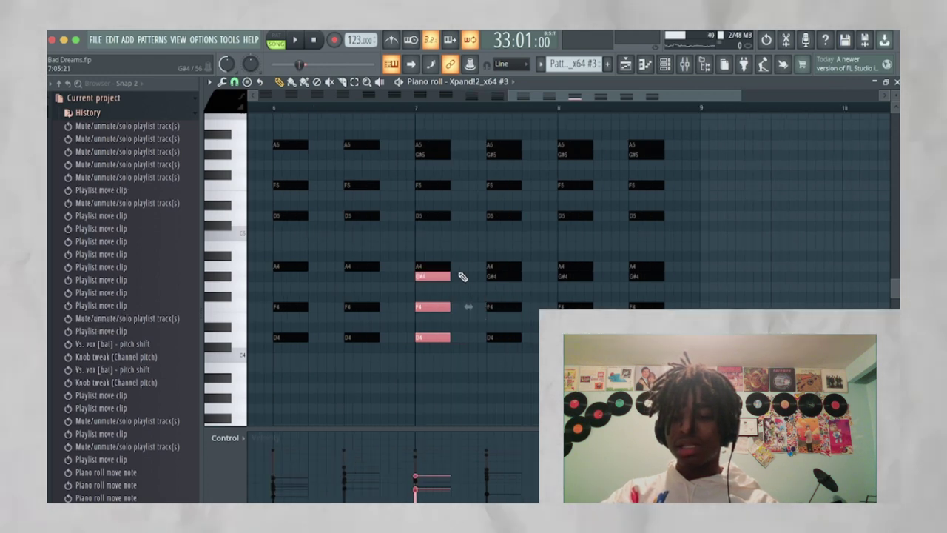
{"action": "left_click_drag", "start_coordinate": [460, 263], "coordinate": [433, 279]}
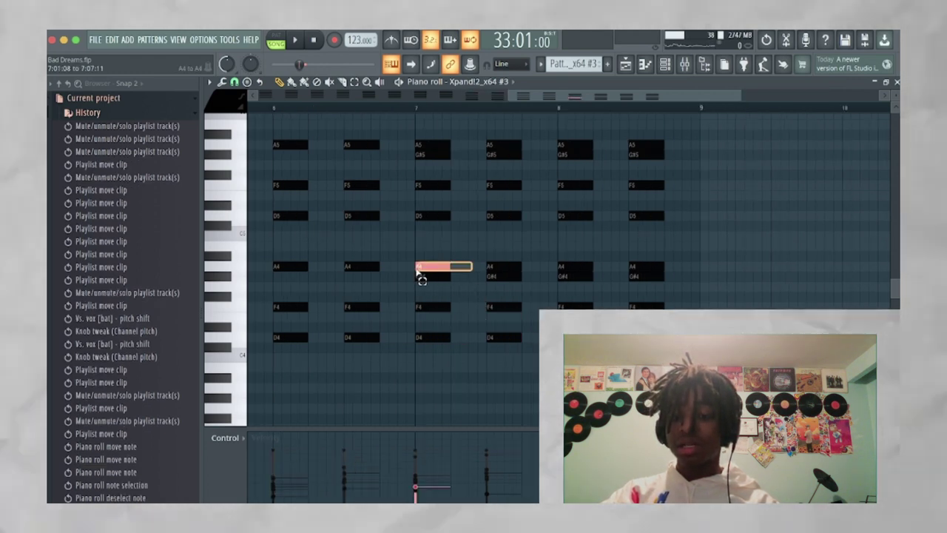
{"action": "scroll", "coordinate": [458, 281], "scroll_direction": "down", "scroll_amount": 2}
{"action": "left_click_drag", "start_coordinate": [476, 249], "coordinate": [466, 318]}
{"action": "left_click", "coordinate": [448, 107]}
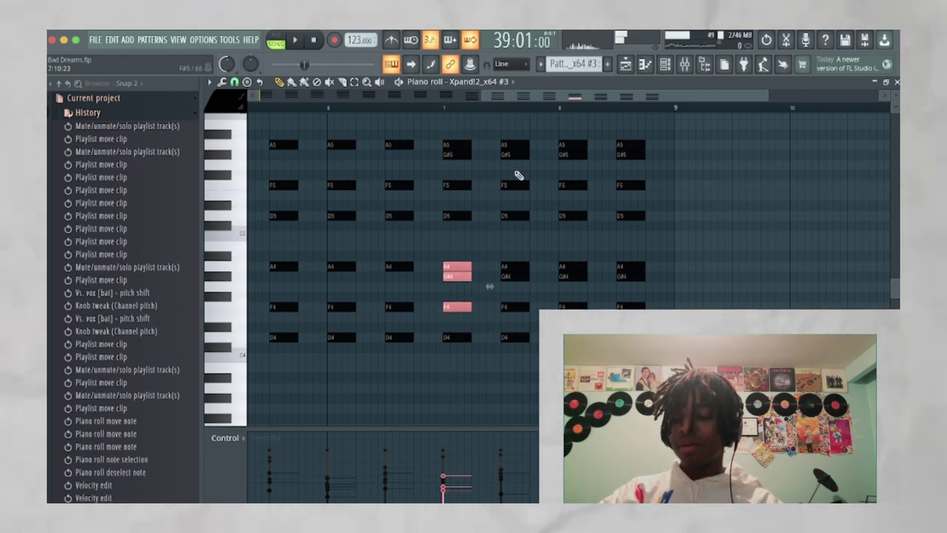
Step: Bypass PanCake2, FF Pro-Q 3 and HalfTime on the Xpand!2_x64 #3 mixer track and play the chords without effects
{"action": "key", "text": "F7"}
{"action": "left_click", "coordinate": [800, 300]}
{"action": "left_click", "coordinate": [801, 300]}
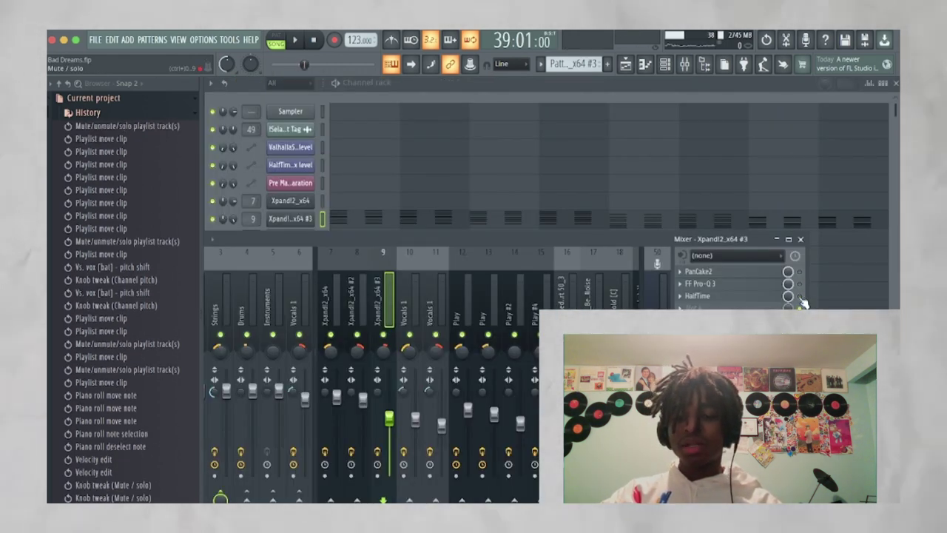
{"action": "key", "text": "space"}
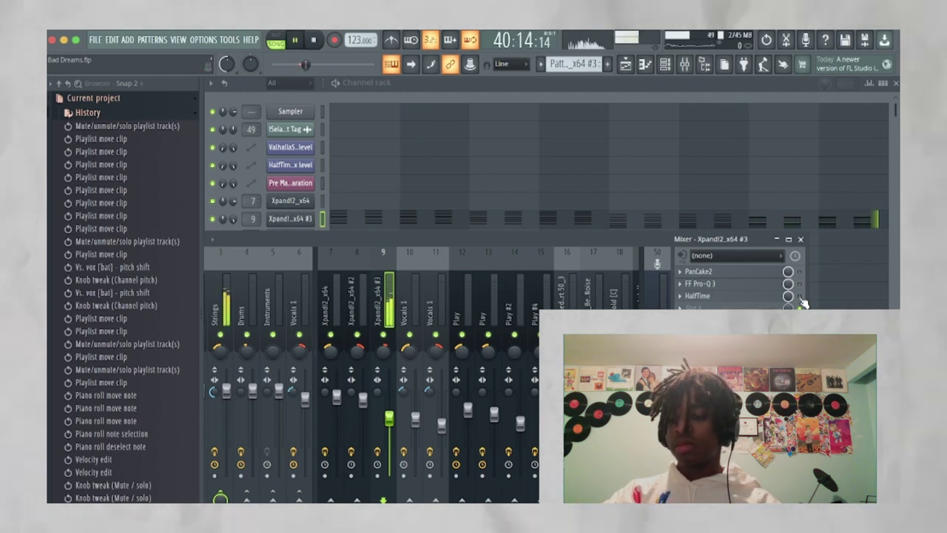
{"action": "key", "text": "space"}
Step: Move playback back to the pattern start and inspect the PanCake2 and FF Pro-Q 3 settings on the Xpand!2_x64 #3 mixer track
{"action": "key", "text": "F7"}
{"action": "left_click", "coordinate": [633, 250]}
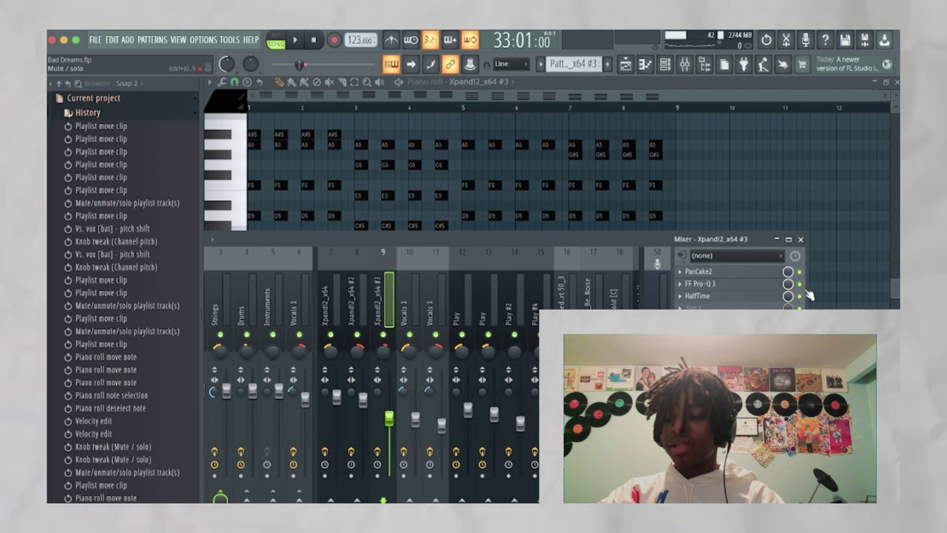
{"action": "left_click", "coordinate": [714, 272]}
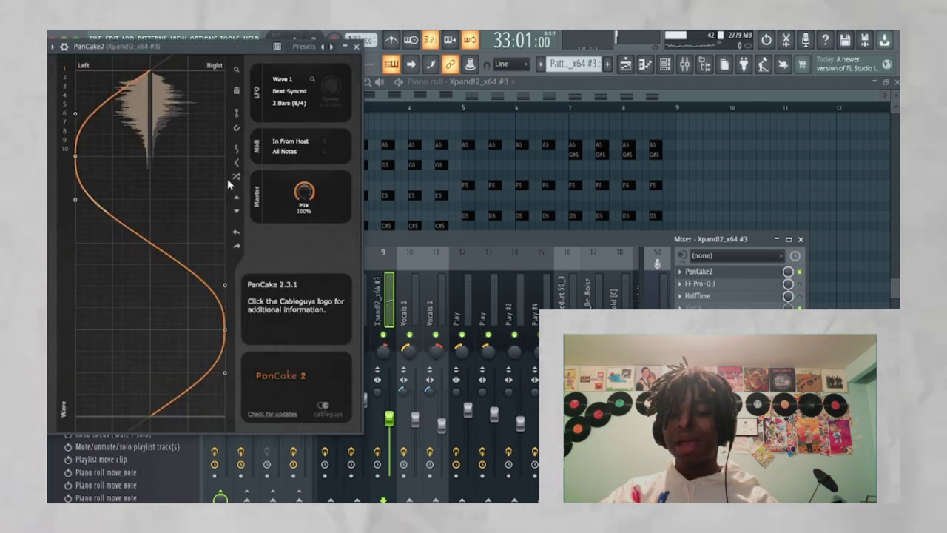
{"action": "left_click", "coordinate": [356, 46]}
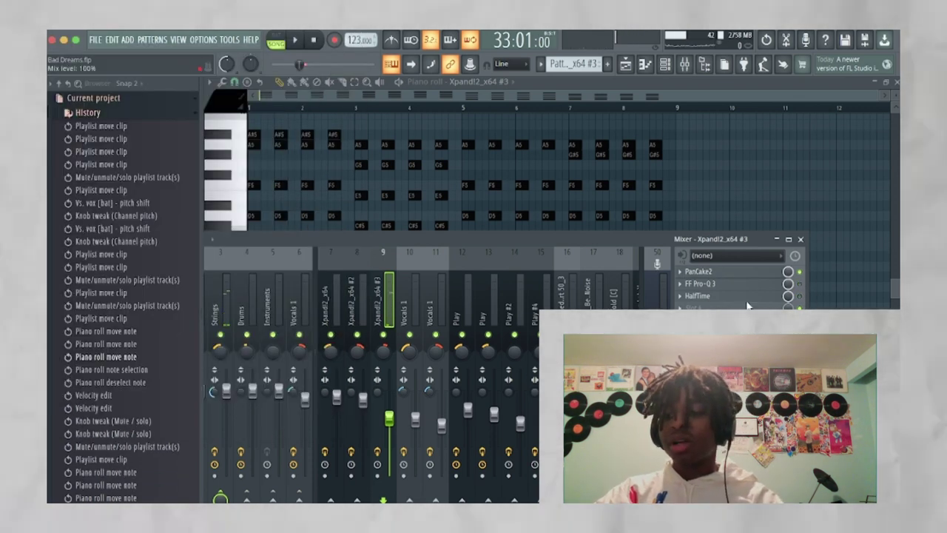
{"action": "left_click", "coordinate": [803, 288]}
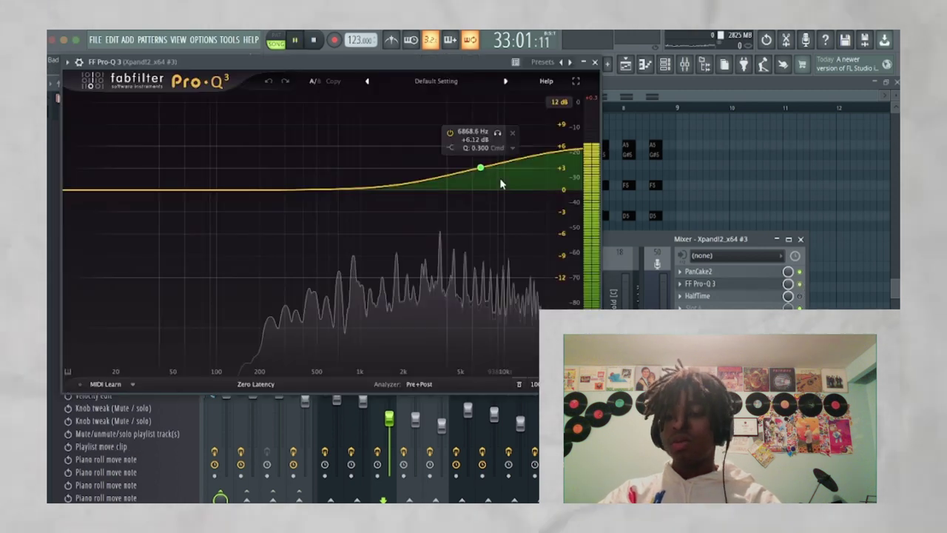
{"action": "left_click", "coordinate": [599, 59]}
Step: Play the chords with PanCake2, FF Pro-Q 3 and HalfTime all enabled, and return to the playlist
{"action": "key", "text": "space"}
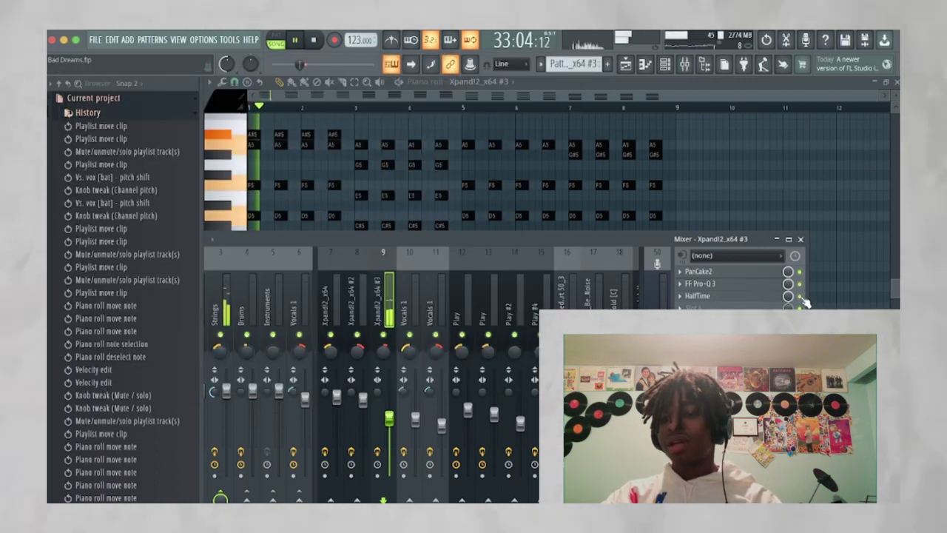
{"action": "left_click", "coordinate": [800, 239]}
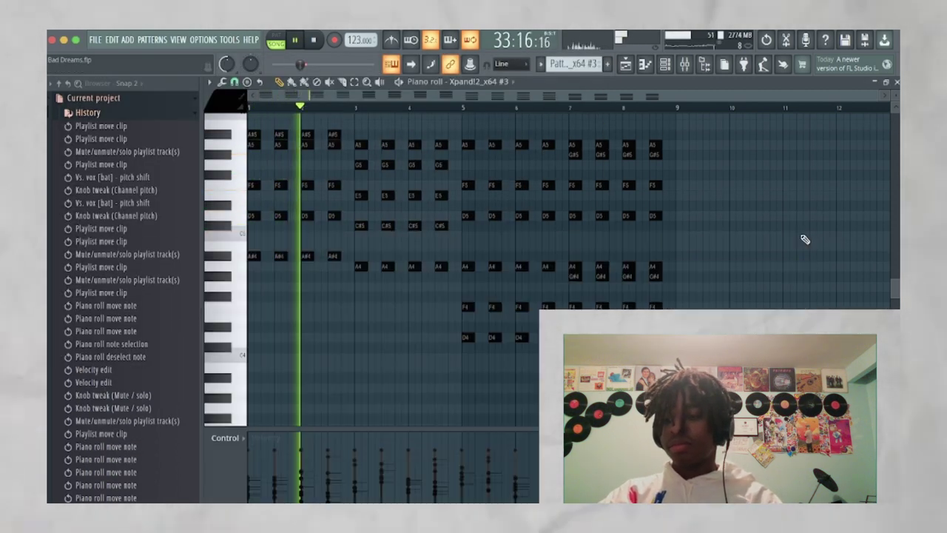
{"action": "key", "text": "F6"}
{"action": "left_click", "coordinate": [890, 85]}
{"action": "key", "text": "space"}
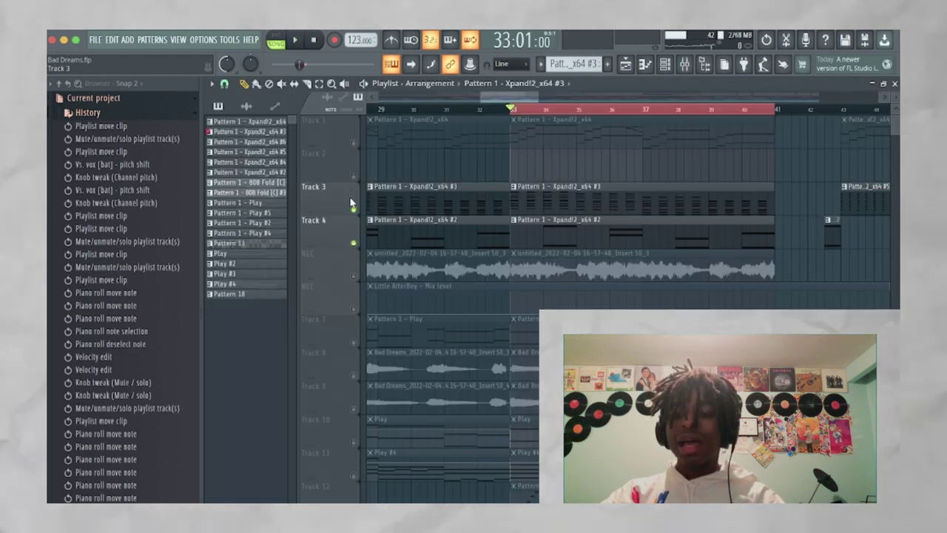
Step: Play Tracks 1 and 4 together with Track 3 muted, and open Track 4's Xpand!2_x64 #2 pattern in the piano roll
{"action": "left_click", "coordinate": [665, 65]}
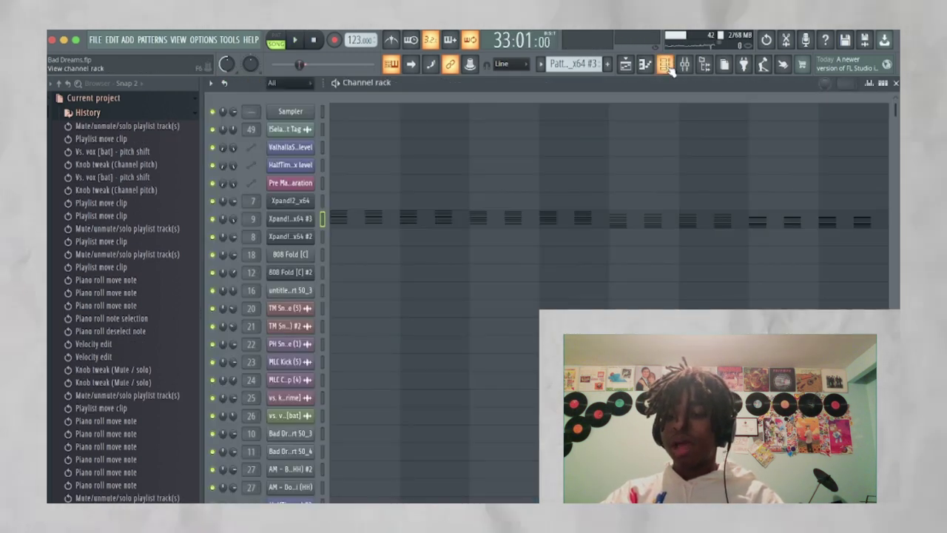
{"action": "left_click", "coordinate": [354, 218]}
{"action": "key", "text": "space"}
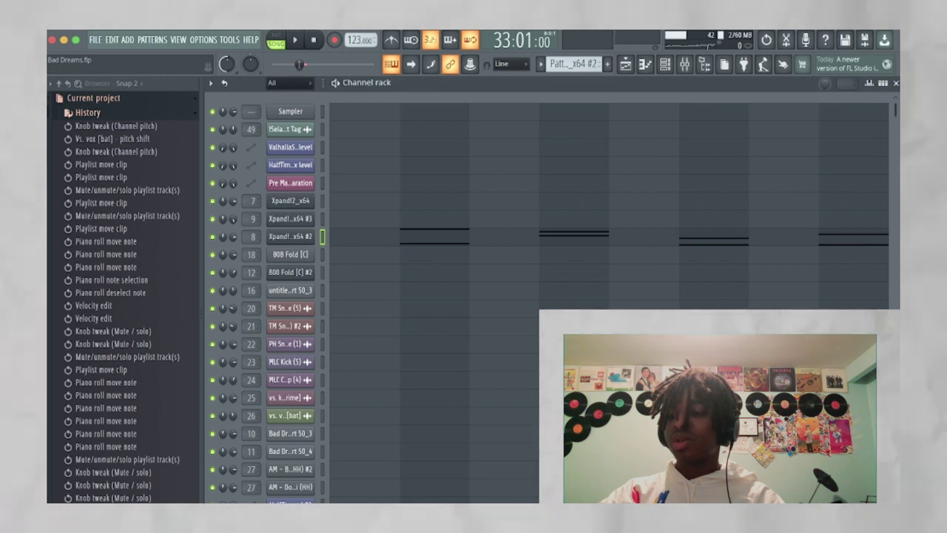
{"action": "key", "text": "F5"}
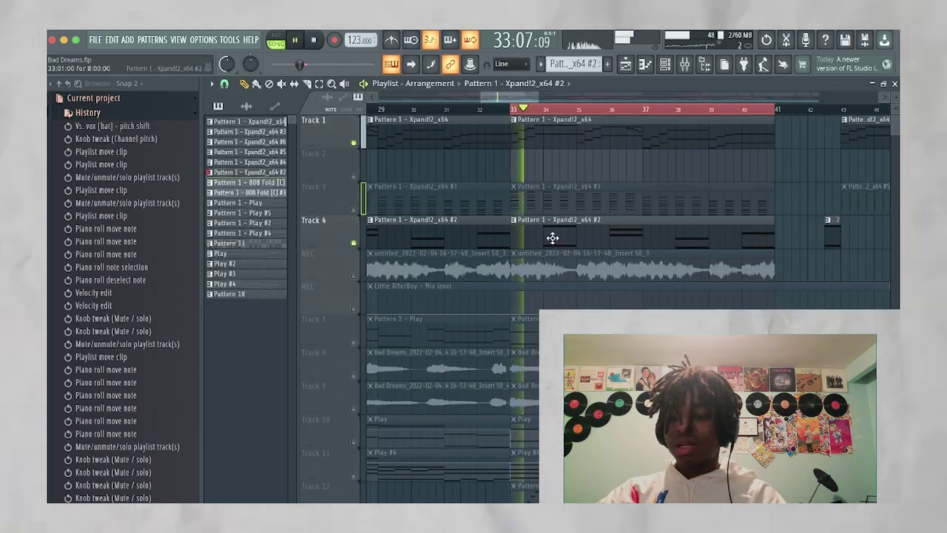
{"action": "double_click", "coordinate": [553, 238]}
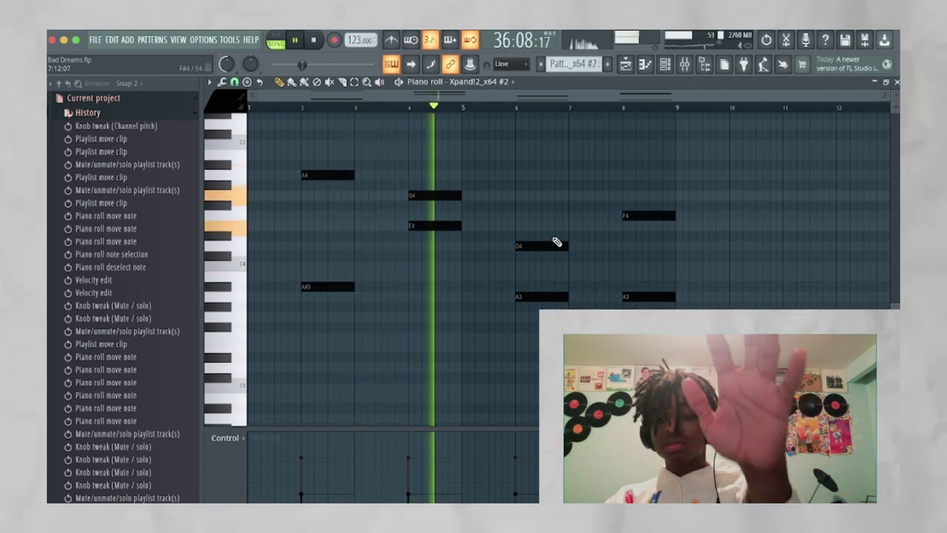
Step: Stop playback and select all notes of the Xpand!2_x64 #2 pattern, narrowing the selection to the A#3 and A4 pair at bar 2
{"action": "key", "text": "space"}
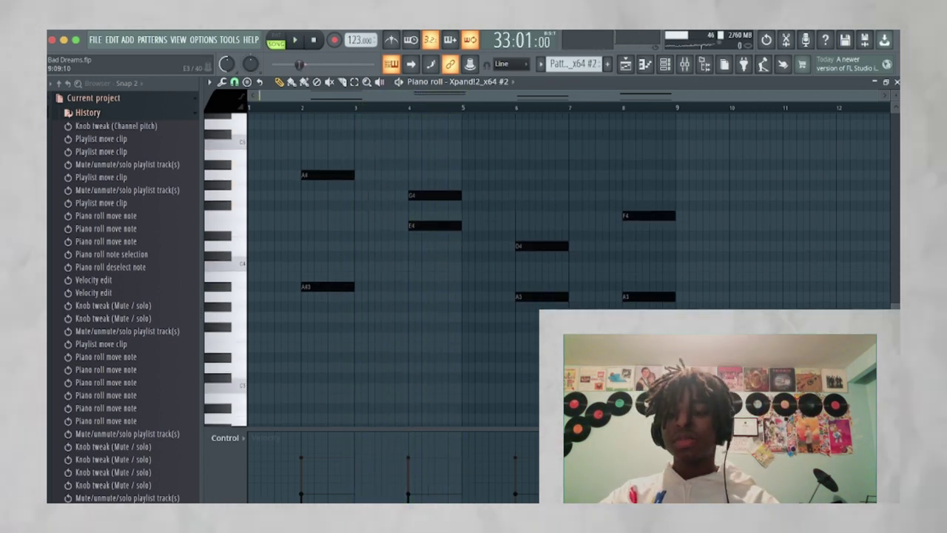
{"action": "left_click_drag", "start_coordinate": [714, 351], "coordinate": [296, 121]}
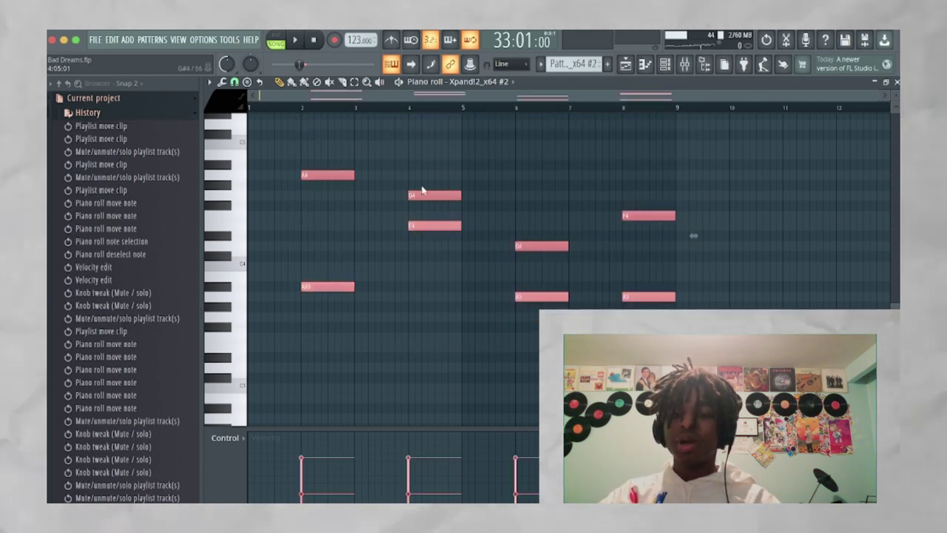
{"action": "left_click_drag", "start_coordinate": [348, 299], "coordinate": [318, 143]}
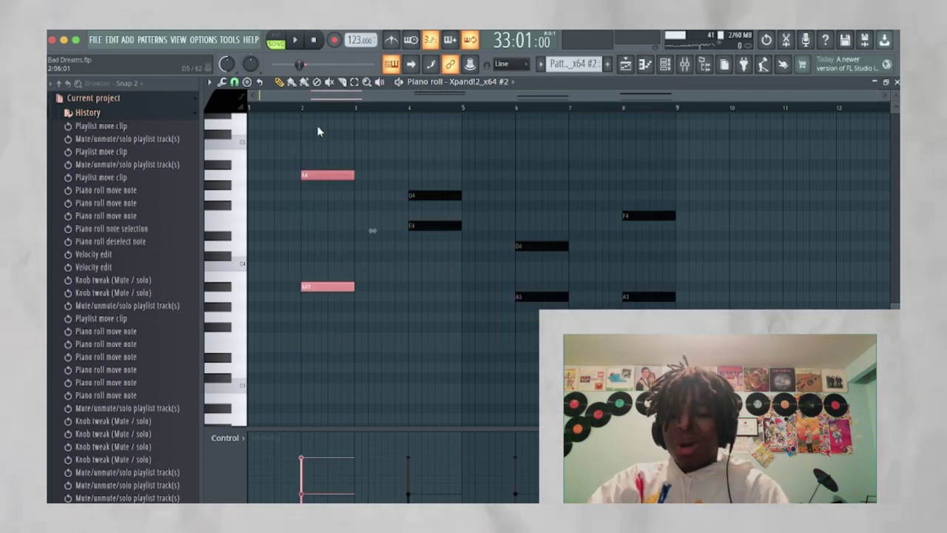
Step: Bring up the Xpand!2_x64 #2 instrument and inspect its Bigger Formant Strings, Legato-Whole Tone and Bigger Legato Pad+ patches
{"action": "key", "text": "F5"}
{"action": "key", "text": "F6"}
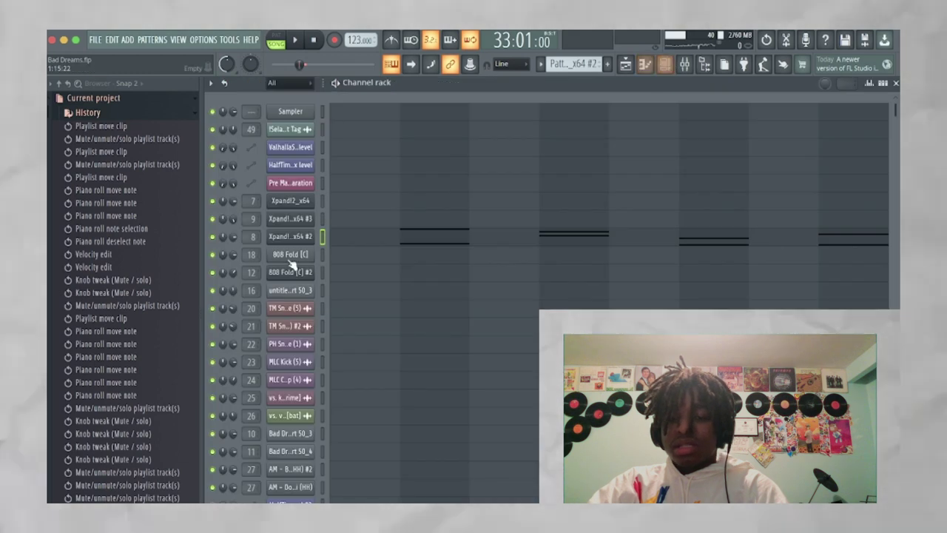
{"action": "left_click", "coordinate": [291, 254]}
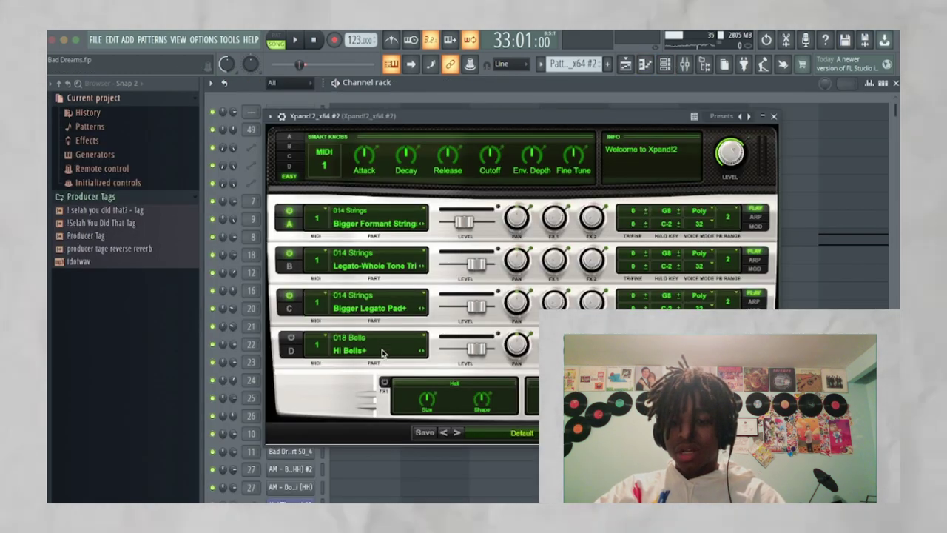
{"action": "left_click", "coordinate": [375, 223]}
{"action": "left_click", "coordinate": [398, 266]}
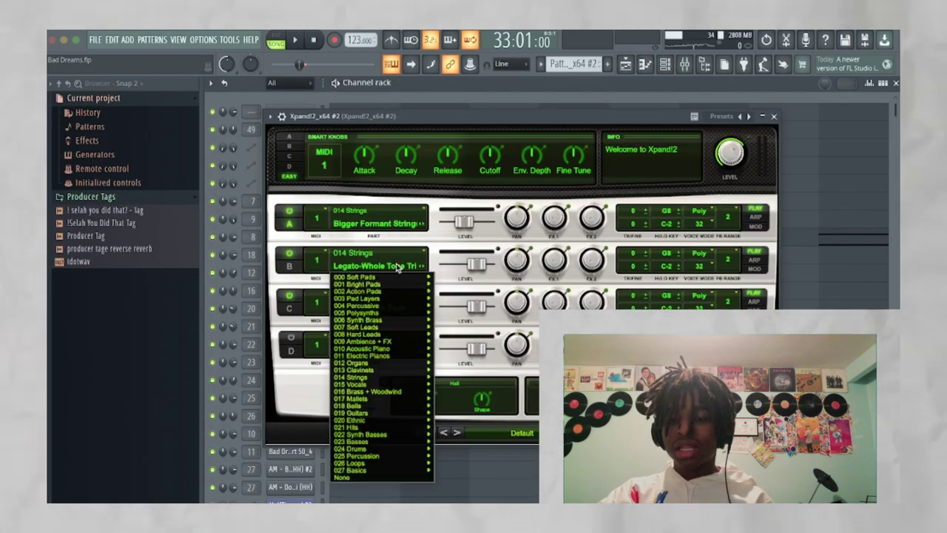
{"action": "left_click", "coordinate": [378, 308]}
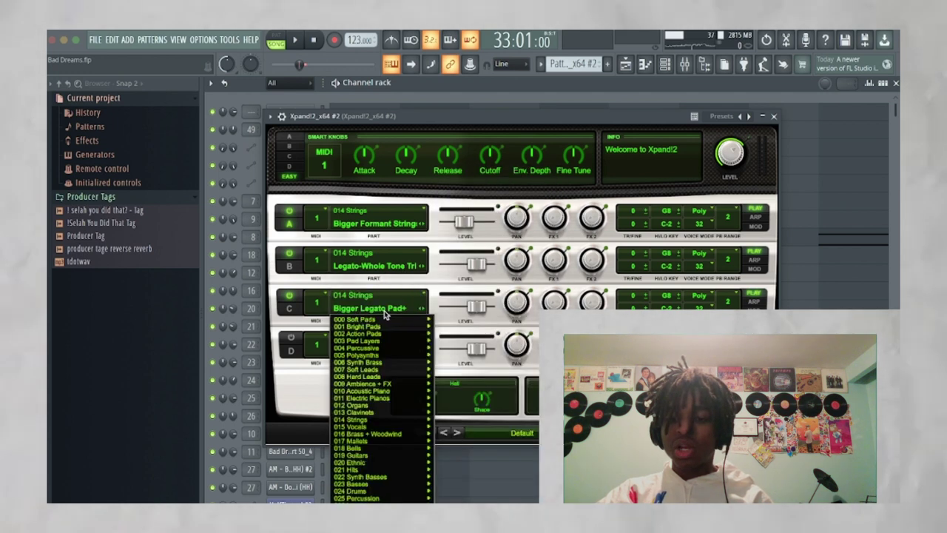
{"action": "left_click", "coordinate": [429, 201]}
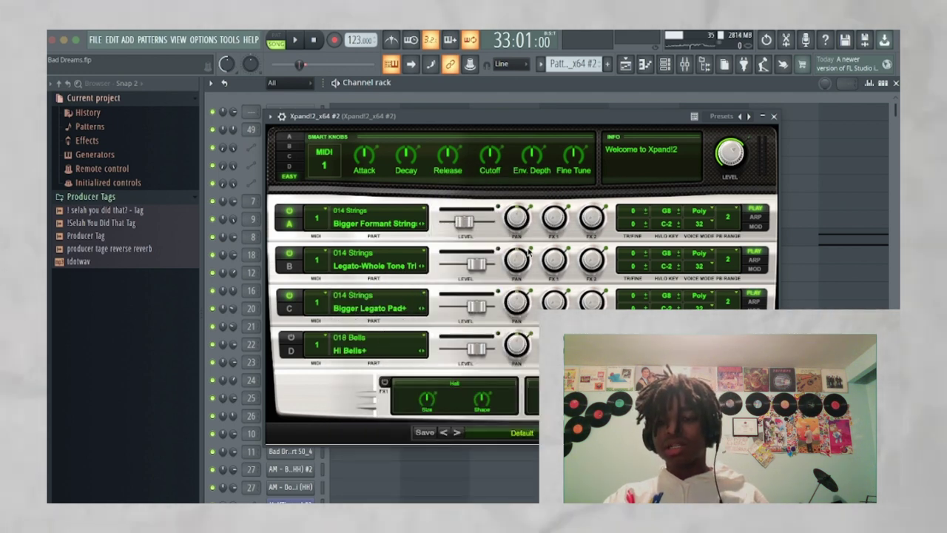
{"action": "left_click", "coordinate": [774, 116]}
Step: Compare the melody with Track 4 muted and unmuted during playback, and review Track 4's pattern in the piano roll
{"action": "key", "text": "space"}
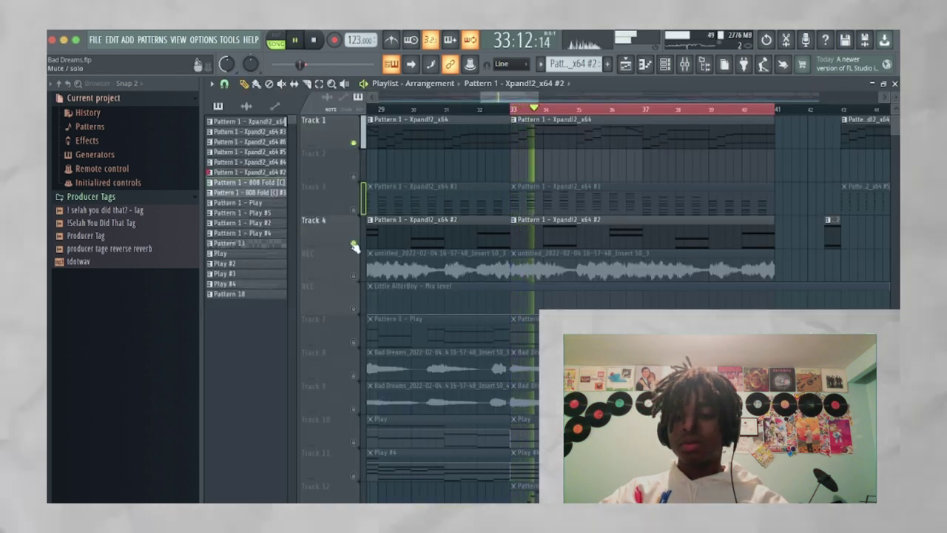
{"action": "left_click", "coordinate": [353, 244]}
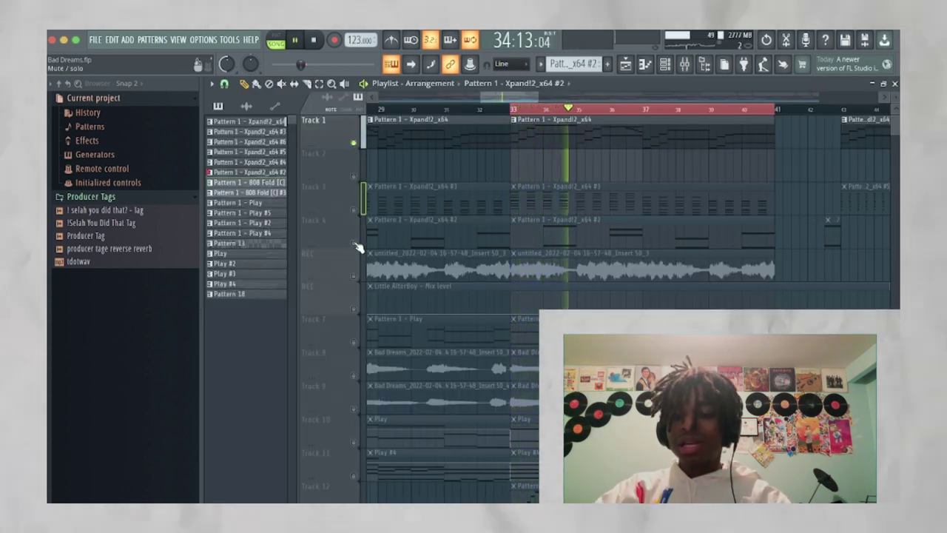
{"action": "left_click", "coordinate": [354, 244]}
{"action": "key", "text": "space"}
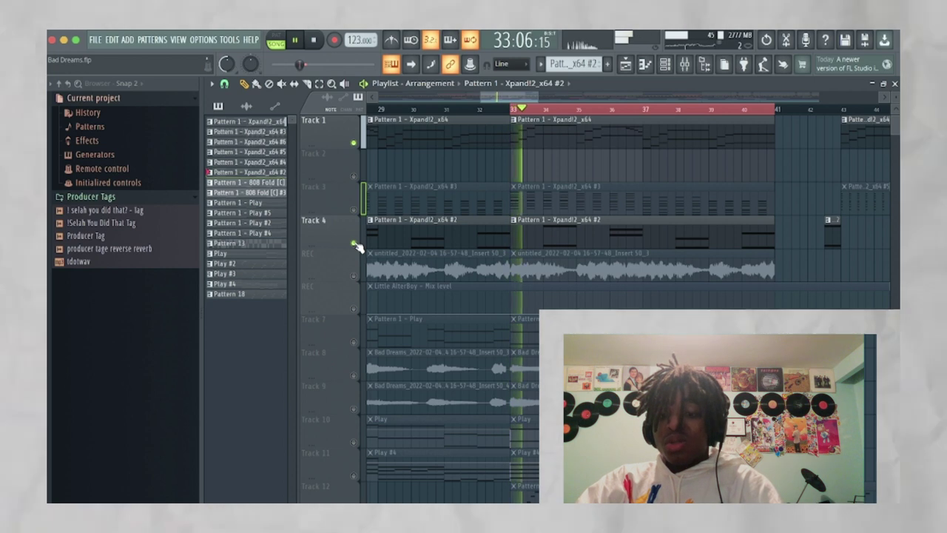
{"action": "double_click", "coordinate": [578, 237]}
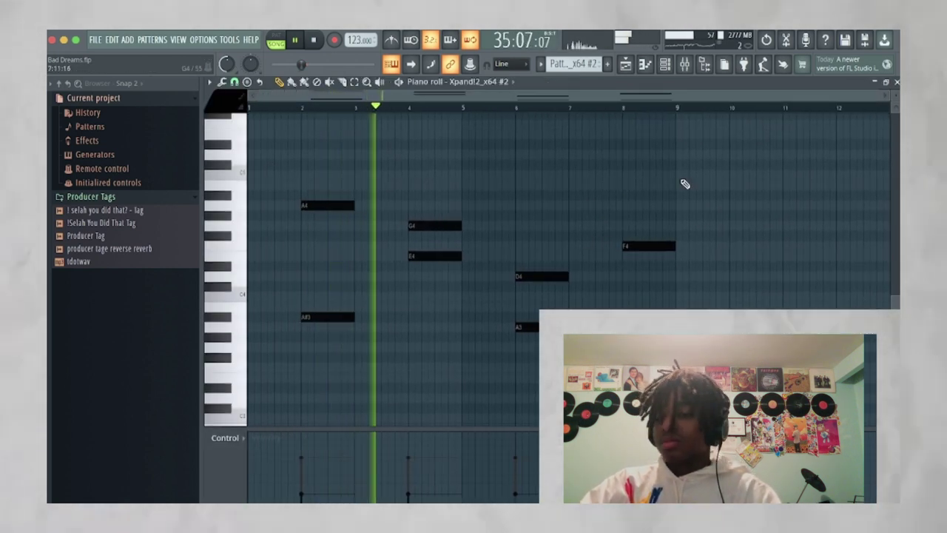
{"action": "left_click", "coordinate": [895, 81]}
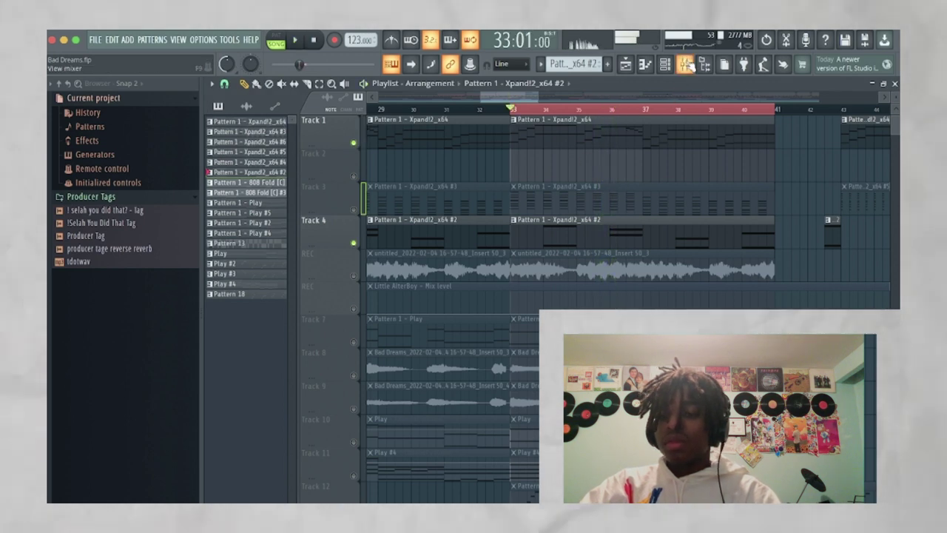
Step: Check the mixer and play the soloed REC audio clip from bar 33, stopping near bar 41
{"action": "left_click", "coordinate": [686, 64]}
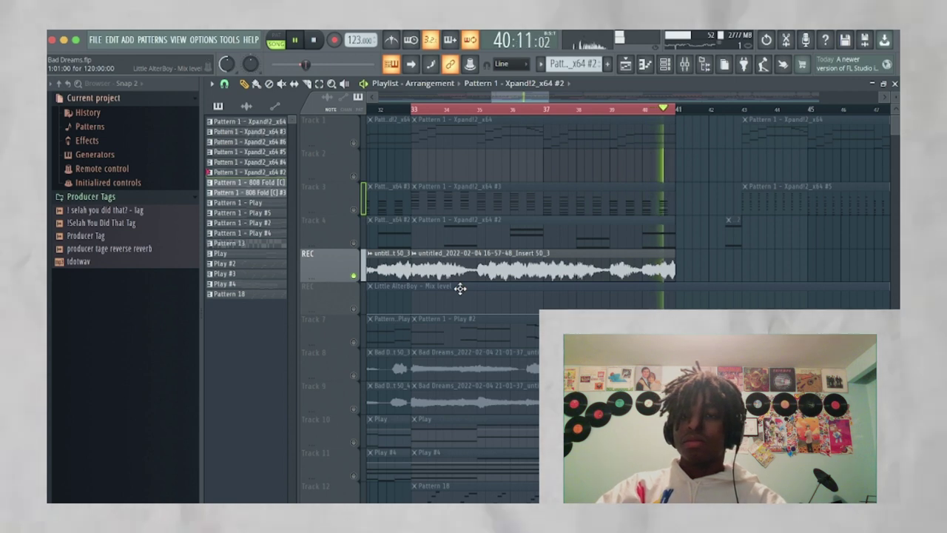
{"action": "key", "text": "space"}
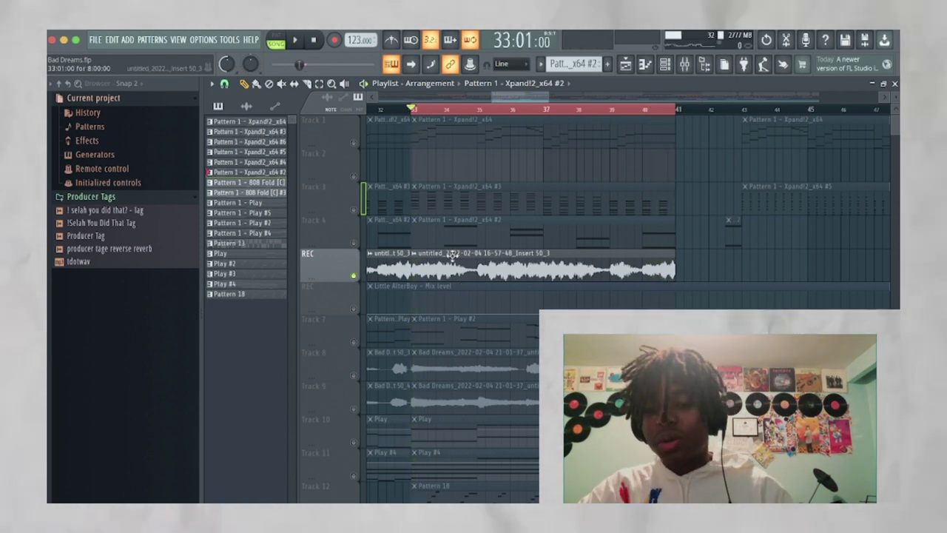
Step: Play Track 7 with the Little AlterBoy automation and review its Pattern 1 - Play #2 notes in the piano roll
{"action": "key", "text": "space"}
{"action": "scroll", "coordinate": [457, 272], "scroll_direction": "down", "scroll_amount": 2}
{"action": "left_click", "coordinate": [358, 210]}
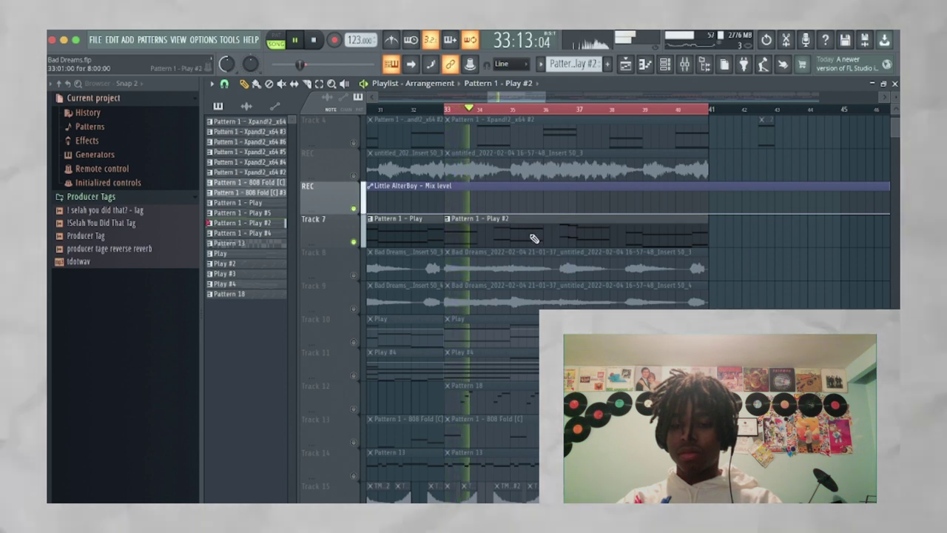
{"action": "double_click", "coordinate": [531, 233]}
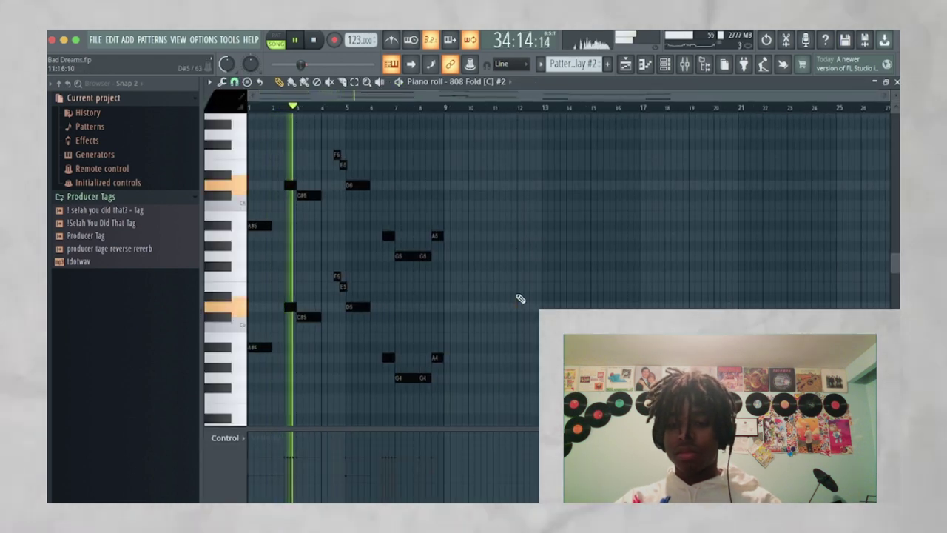
{"action": "scroll", "coordinate": [327, 219], "scroll_direction": "up", "scroll_amount": 5}
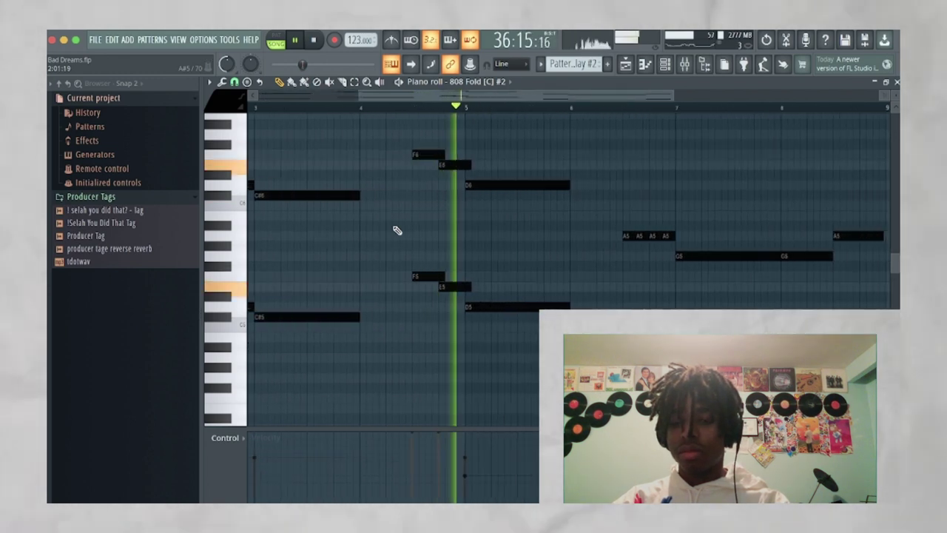
{"action": "scroll", "coordinate": [395, 228], "scroll_direction": "down", "scroll_amount": 1}
{"action": "scroll", "coordinate": [476, 278], "scroll_direction": "down", "scroll_amount": 1}
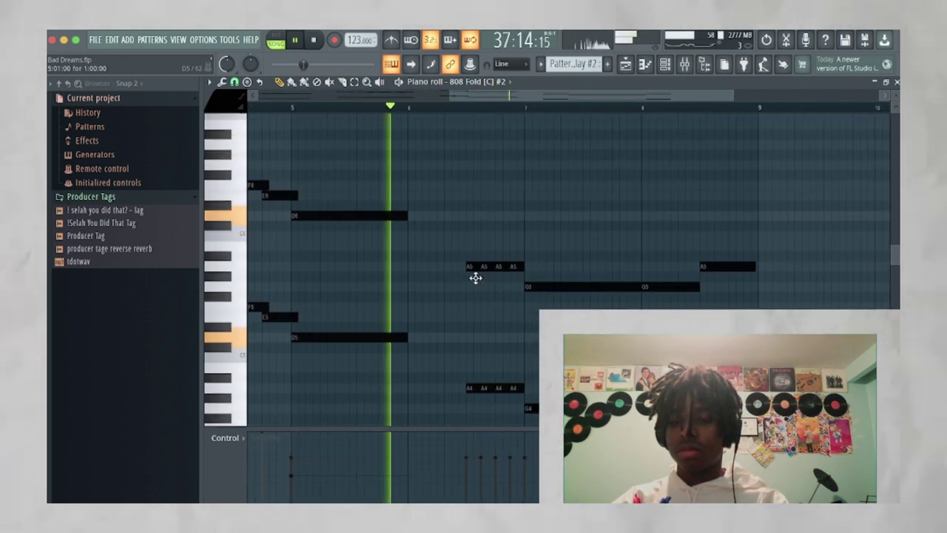
{"action": "left_click", "coordinate": [593, 153]}
{"action": "right_click", "coordinate": [593, 153]}
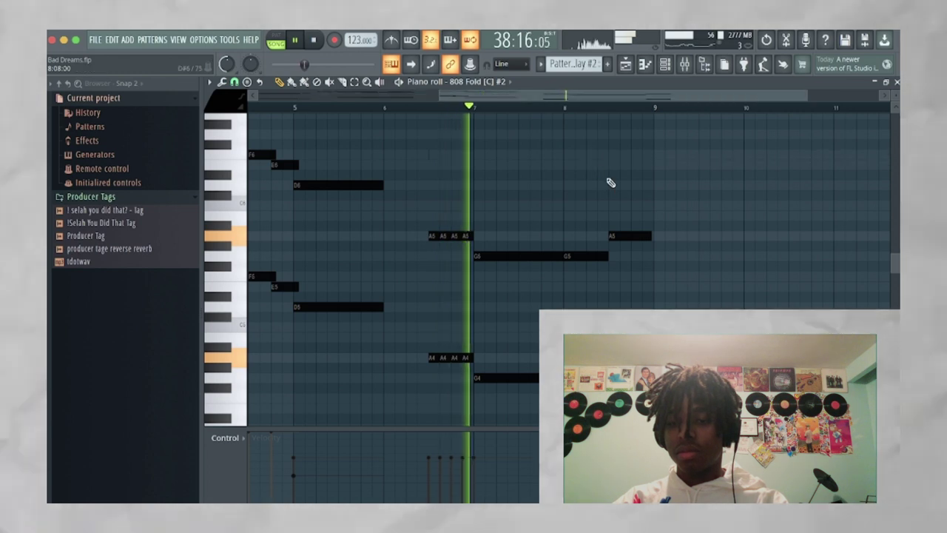
{"action": "scroll", "coordinate": [623, 185], "scroll_direction": "down", "scroll_amount": 1}
{"action": "scroll", "coordinate": [623, 185], "scroll_direction": "right", "scroll_amount": 1}
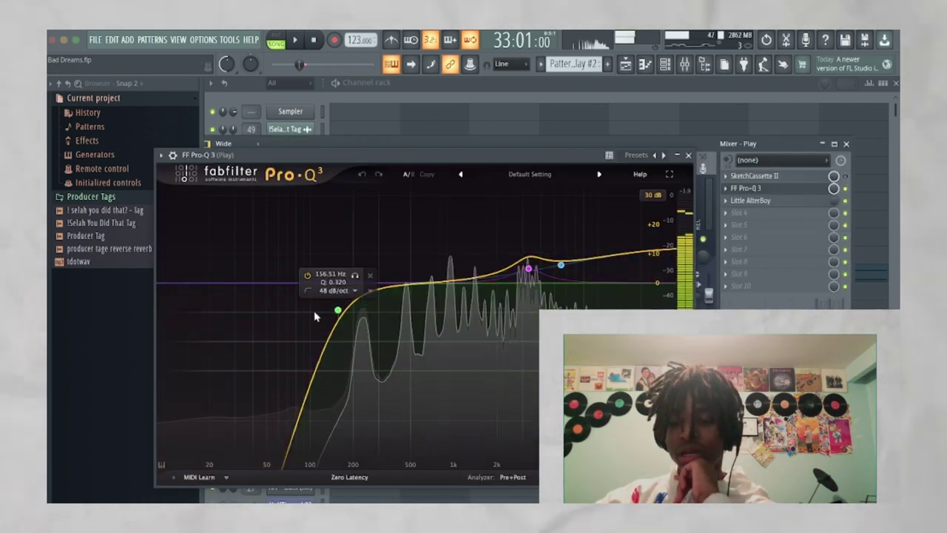
Step: Close the FF Pro-Q 3 equalizer and play Tracks 8 and 9 together with Track 7 muted
{"action": "left_click", "coordinate": [688, 155]}
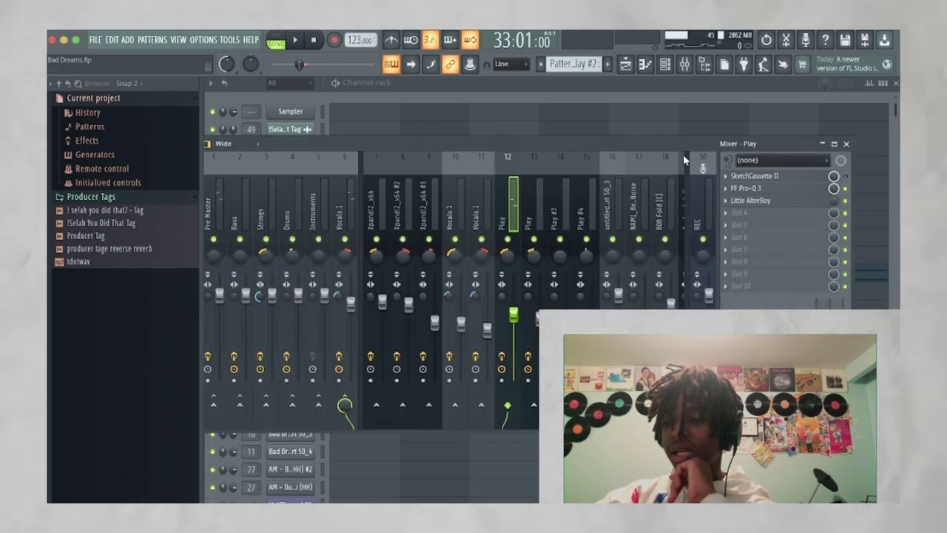
{"action": "key", "text": "F5"}
{"action": "left_click", "coordinate": [353, 308]}
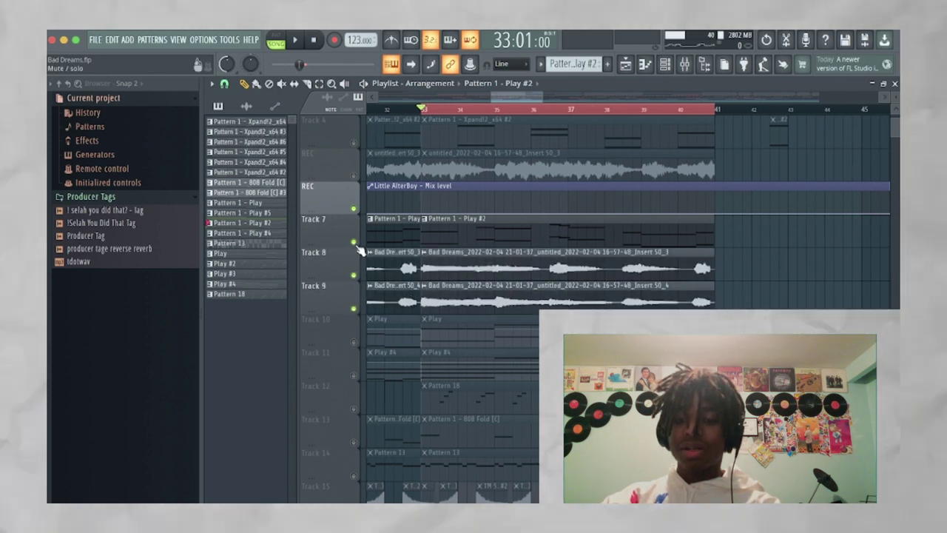
{"action": "left_click", "coordinate": [353, 241]}
{"action": "key", "text": "space"}
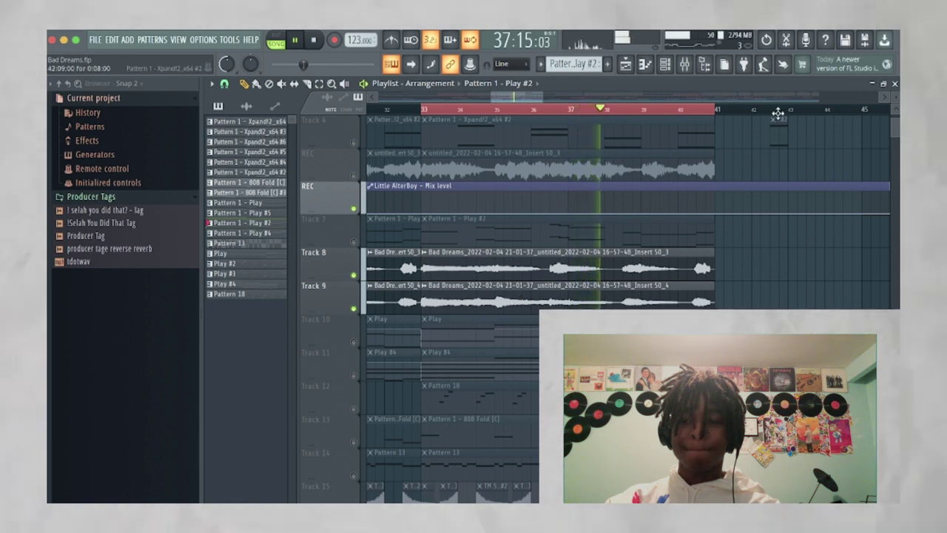
Step: Compare the two Vocals 1 mixer inserts, 10 and 11, during playback and stop the song
{"action": "left_click", "coordinate": [685, 66]}
{"action": "left_click", "coordinate": [474, 188]}
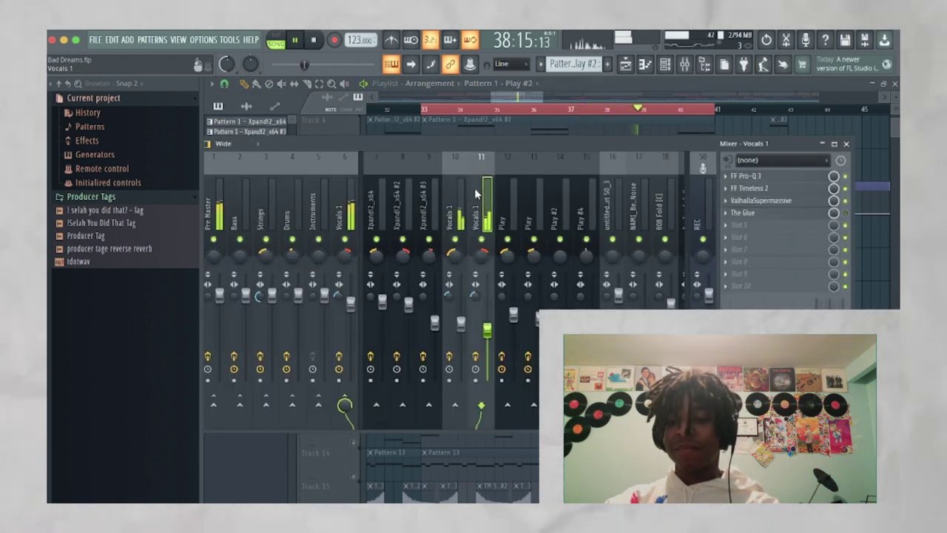
{"action": "left_click", "coordinate": [440, 200]}
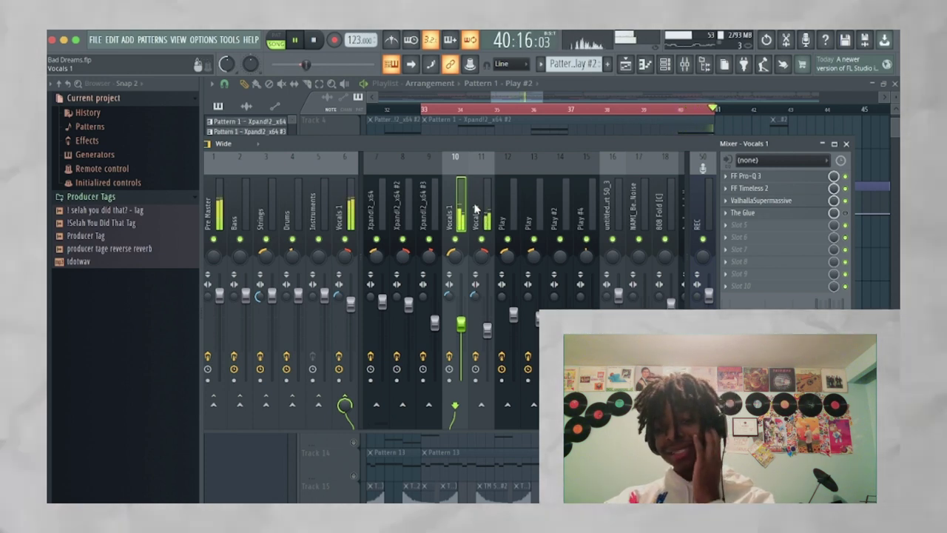
{"action": "key", "text": "space"}
{"action": "left_click", "coordinate": [481, 211]}
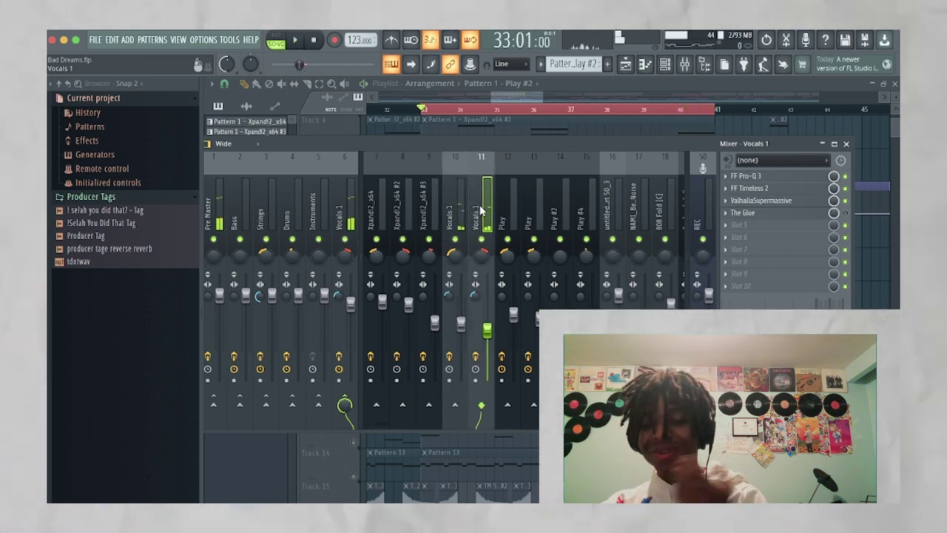
Step: Inspect the FF Pro-Q 3, FF Timeless 2 and ValhallaSupermassive effects on the Vocals 1 inserts
{"action": "left_click", "coordinate": [746, 175]}
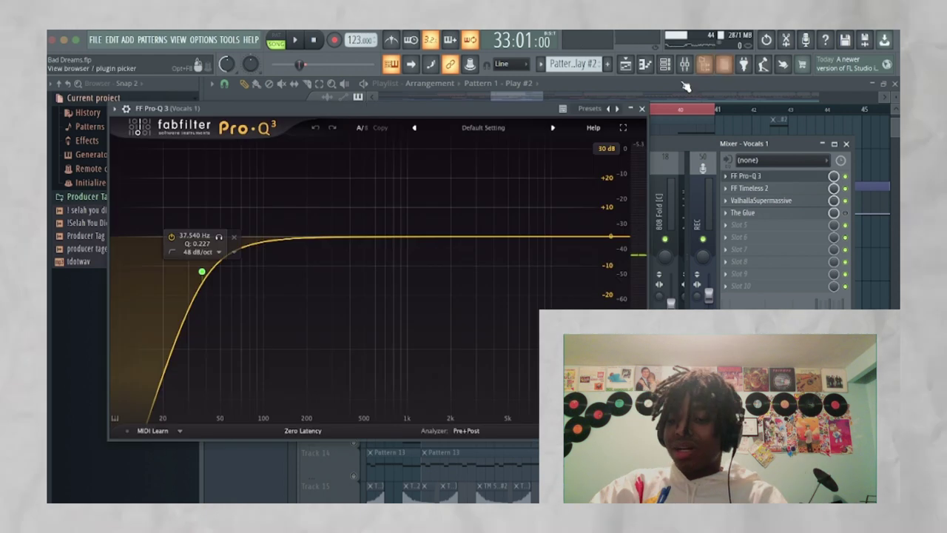
{"action": "left_click", "coordinate": [642, 109]}
{"action": "left_click", "coordinate": [766, 189]}
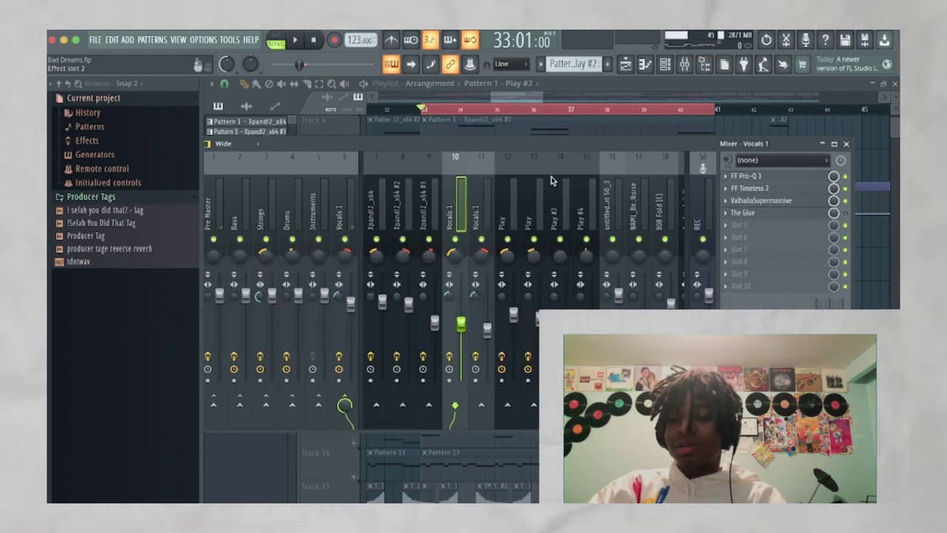
{"action": "left_click", "coordinate": [760, 200]}
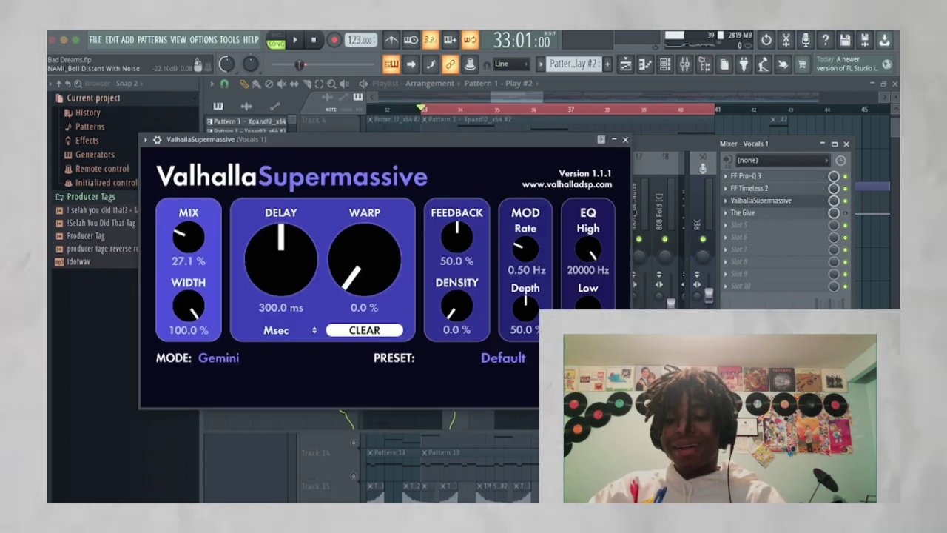
{"action": "left_click", "coordinate": [626, 139]}
Step: Play Track 10 and examine its Play channel and the pattern's notes in the piano roll
{"action": "key", "text": "F5"}
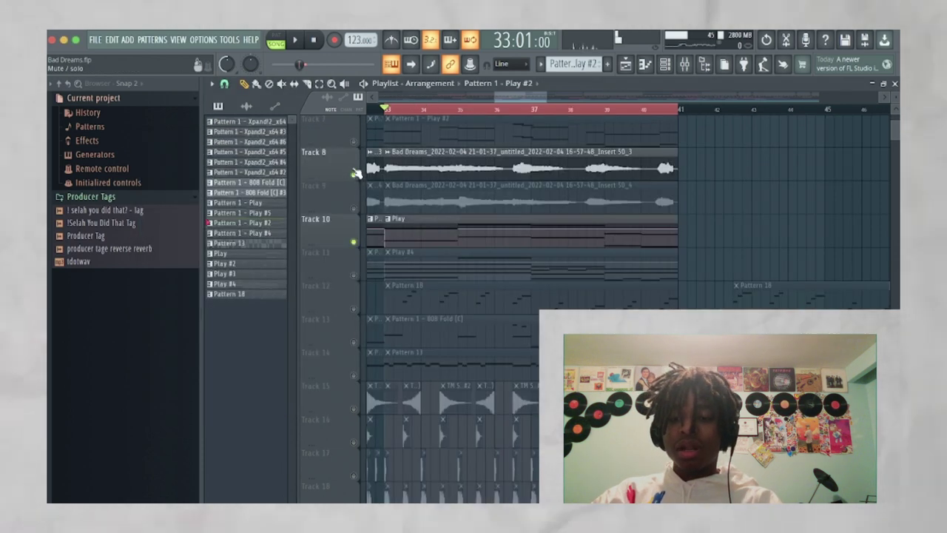
{"action": "key", "text": "F6"}
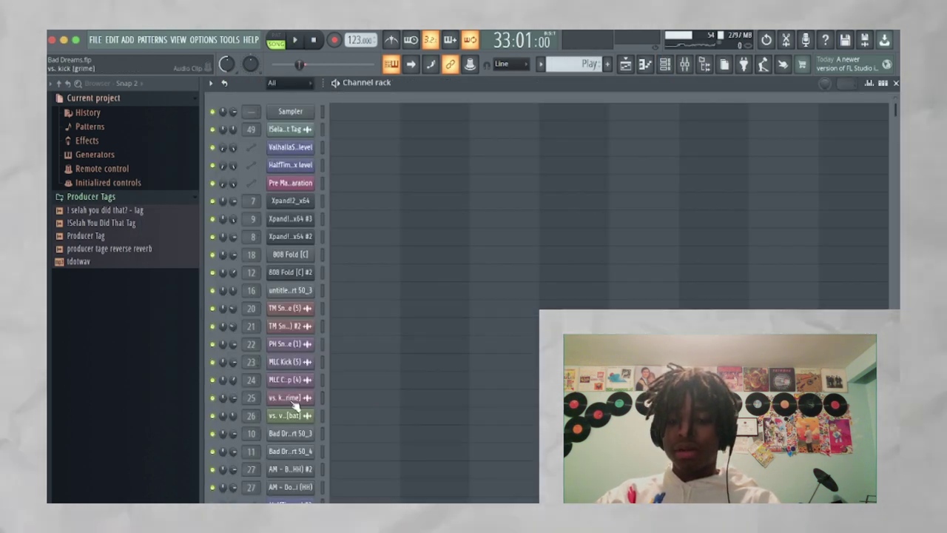
{"action": "scroll", "coordinate": [298, 305], "scroll_direction": "down", "scroll_amount": 3}
{"action": "left_click", "coordinate": [298, 305]}
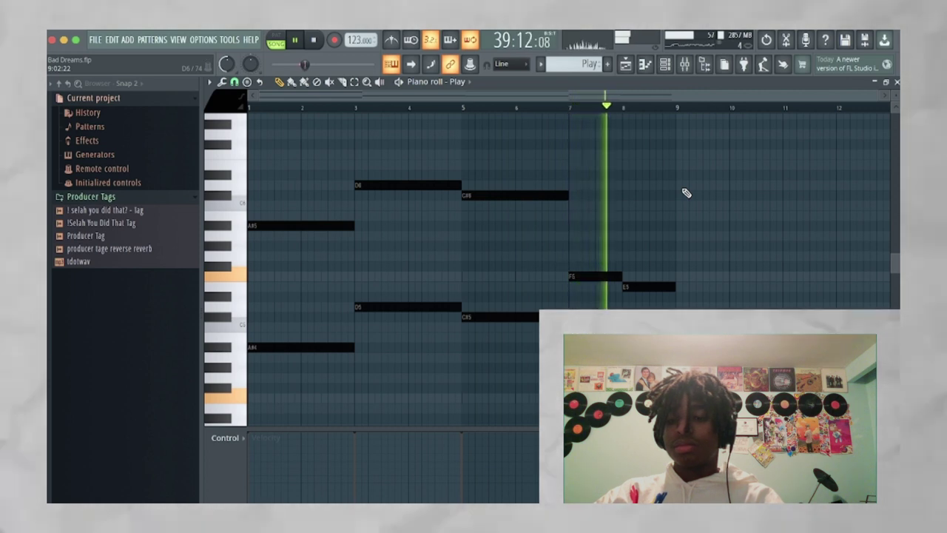
{"action": "key", "text": "space"}
Step: Inspect the Little AlterBoy and FF Pro-Q 3 effects on mixer insert 13, Play
{"action": "left_click", "coordinate": [685, 67]}
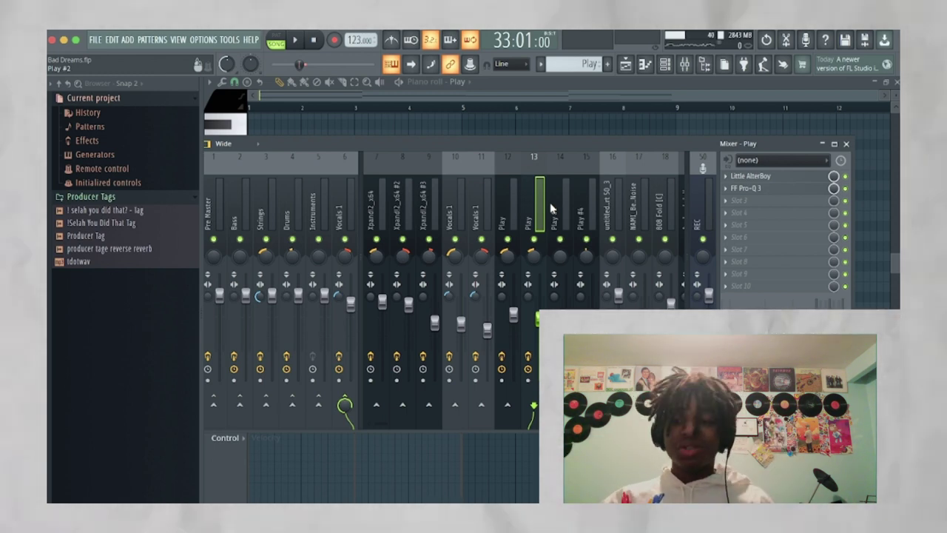
{"action": "left_click", "coordinate": [750, 175]}
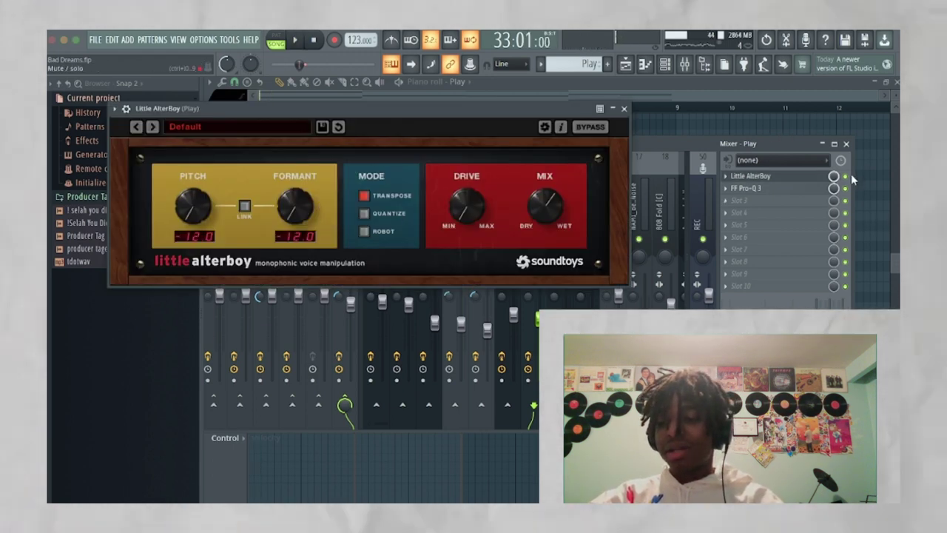
{"action": "left_click", "coordinate": [789, 185]}
{"action": "key", "text": "space"}
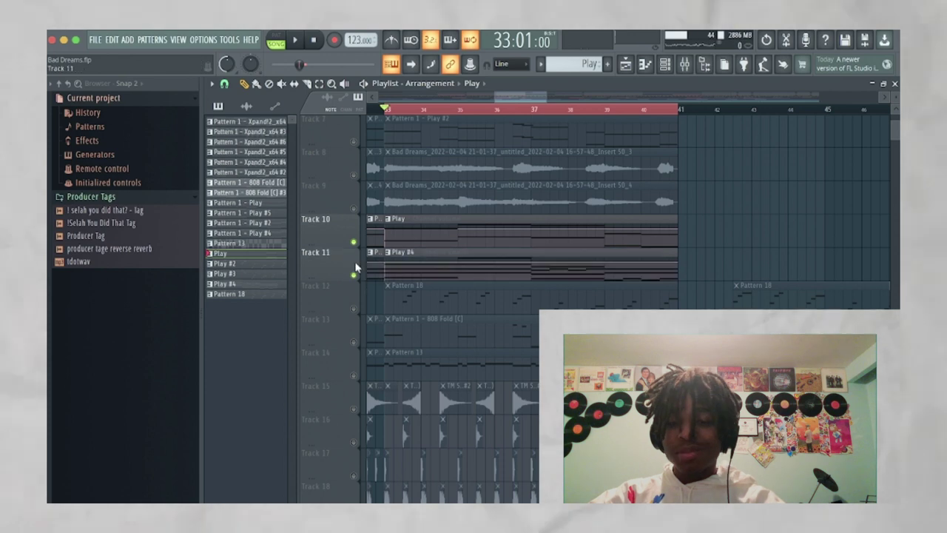
Step: Open Track 11's Play #4 pattern in the piano roll and listen to it, checking its channel in the channel rack
{"action": "double_click", "coordinate": [400, 252]}
{"action": "key", "text": "space"}
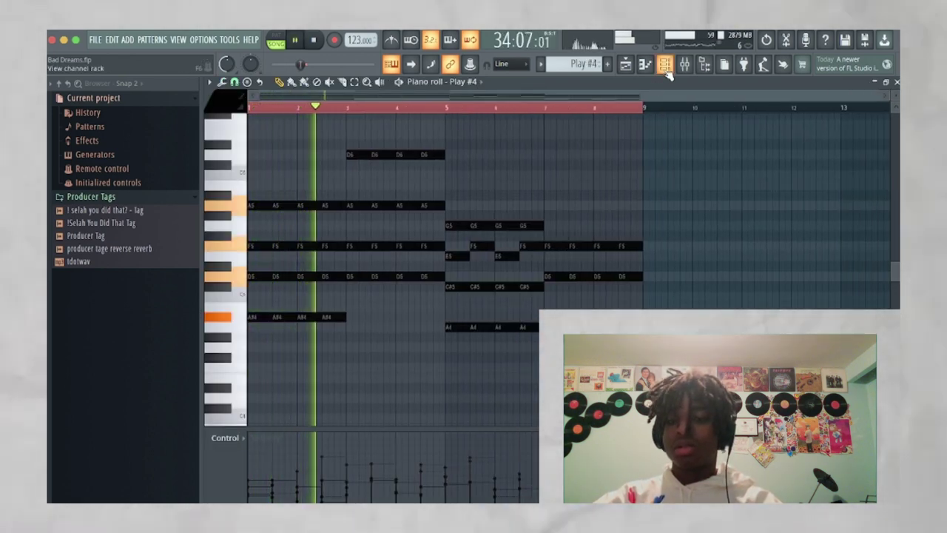
{"action": "left_click", "coordinate": [665, 68]}
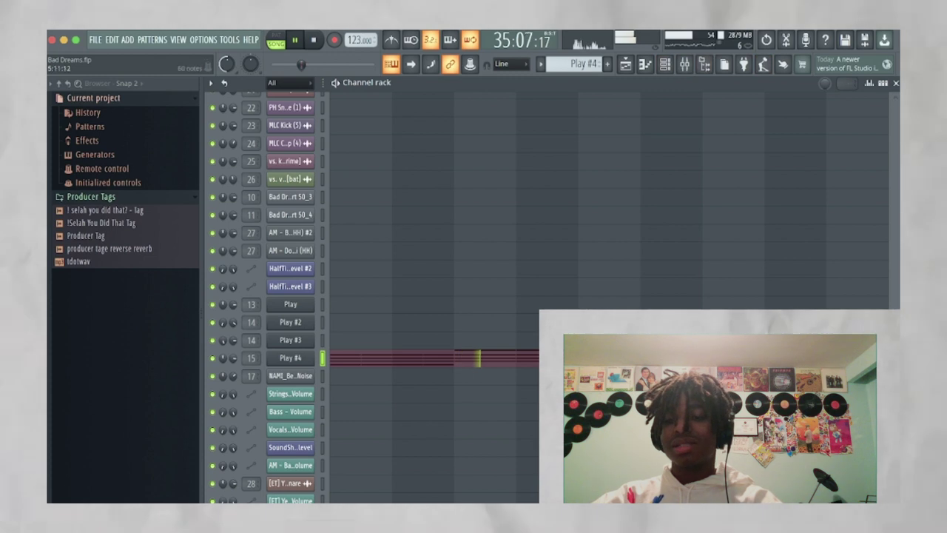
{"action": "key", "text": "F7"}
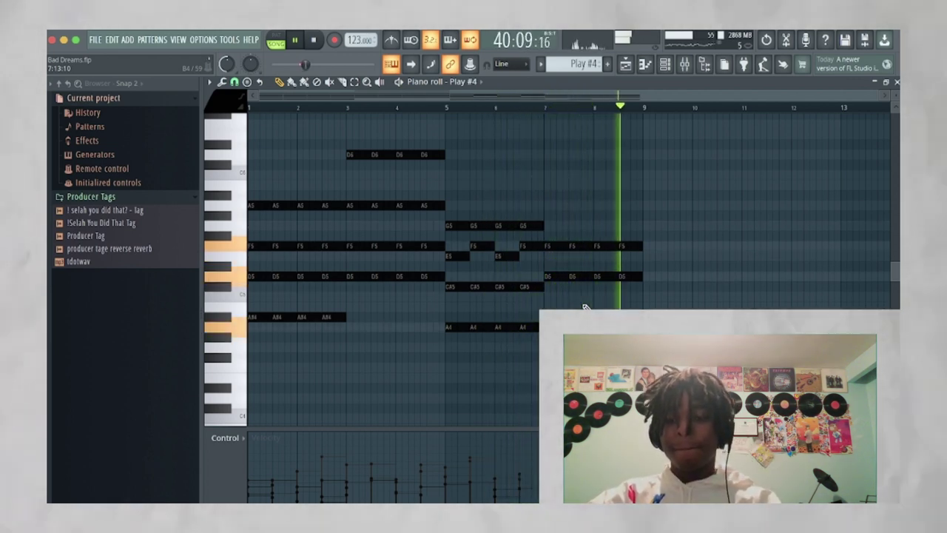
{"action": "key", "text": "space"}
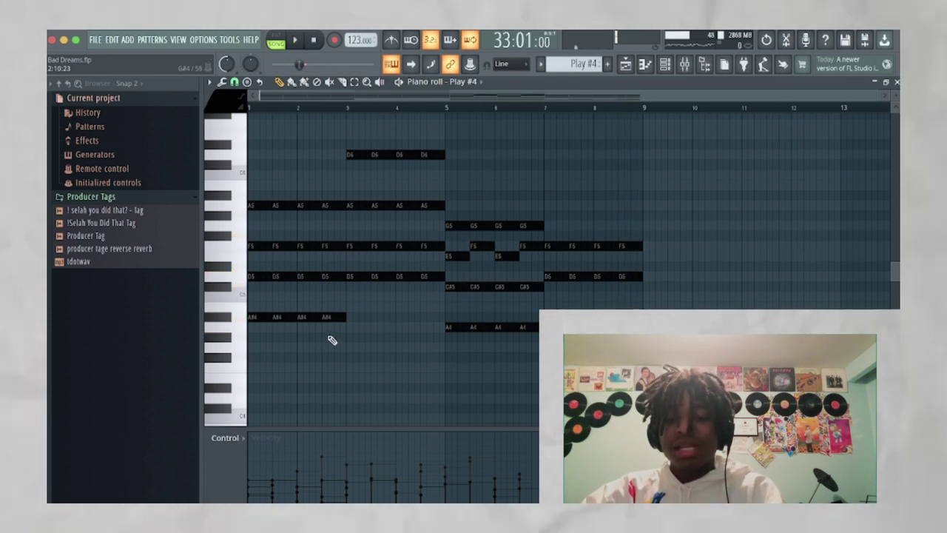
Step: Review the effect chains on the Play #4 and NAMI_Bell Distant With Noise mixer inserts
{"action": "key", "text": "F9"}
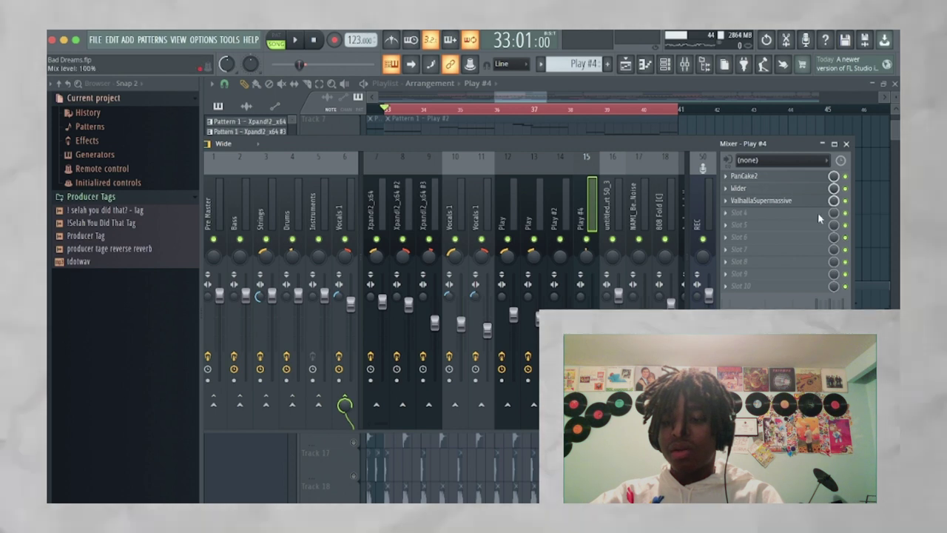
{"action": "key", "text": "F7"}
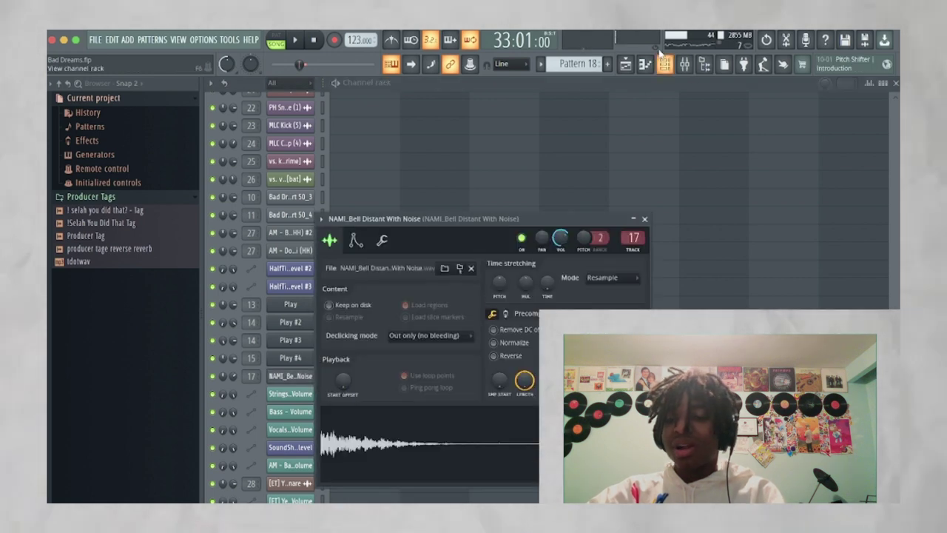
{"action": "left_click", "coordinate": [684, 64]}
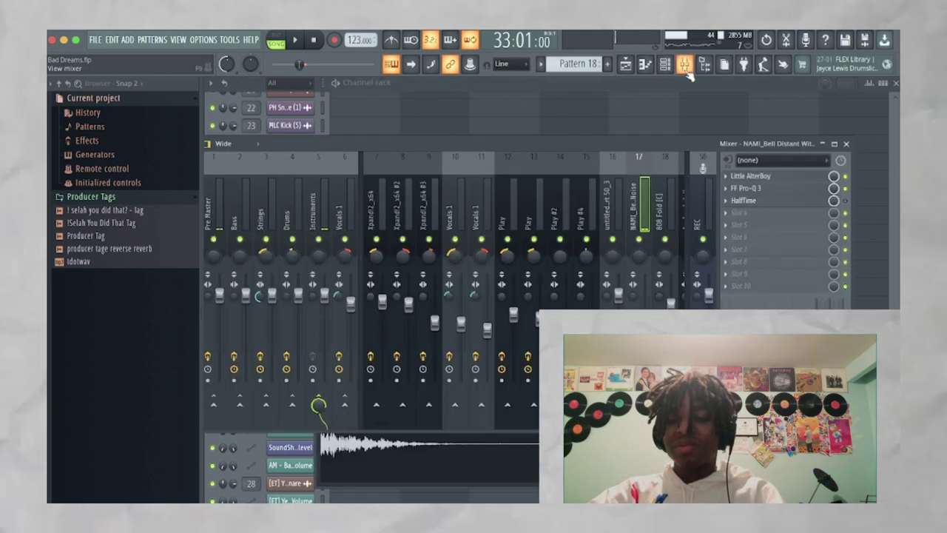
Step: Switch the browser to Snap 7 and expand the BELLS & MALLETS folder in the NAMI - CHAPTER 01 PACK (ONE SHOT KIT)
{"action": "left_click", "coordinate": [123, 83]}
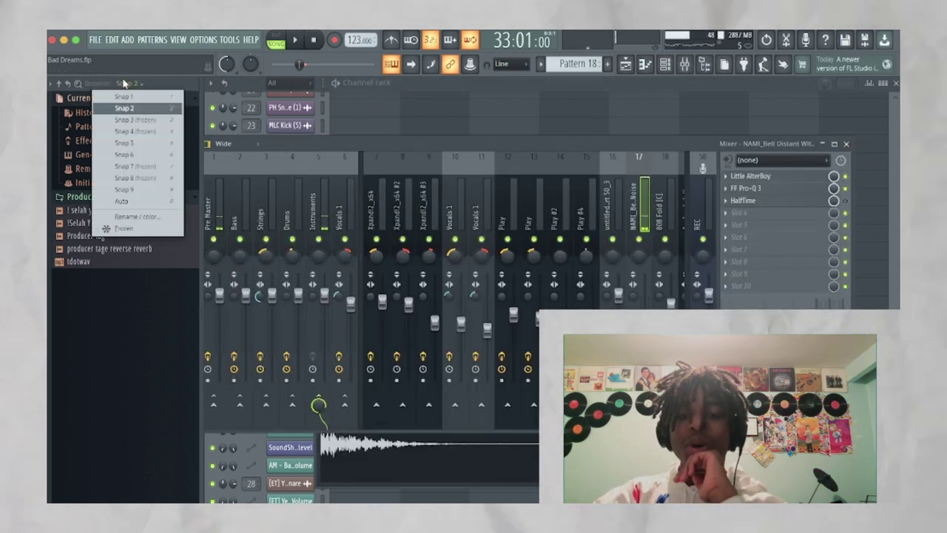
{"action": "left_click", "coordinate": [140, 166]}
{"action": "left_click", "coordinate": [137, 260]}
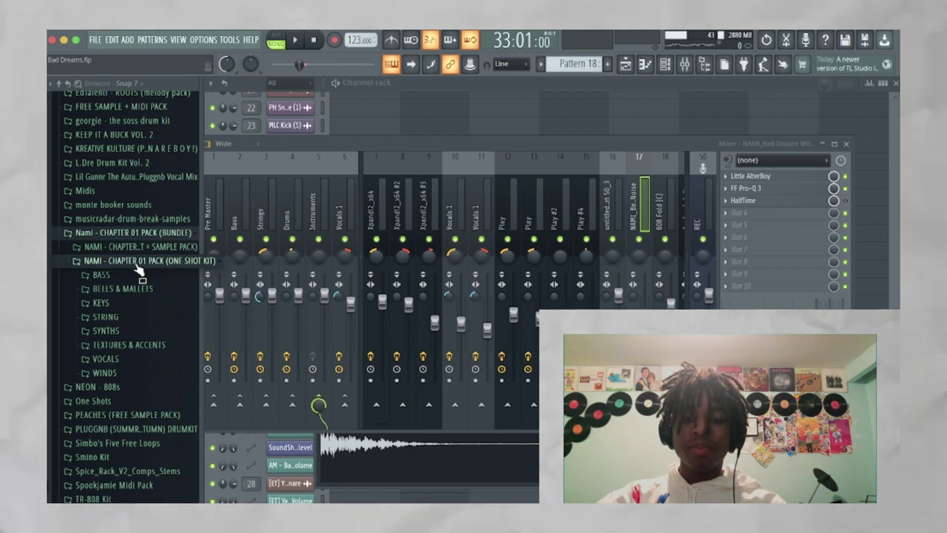
{"action": "left_click", "coordinate": [122, 289]}
Step: Play the melodic tracks through Track 12 together from bar 33 and look over their clips in the playlist
{"action": "key", "text": "F5"}
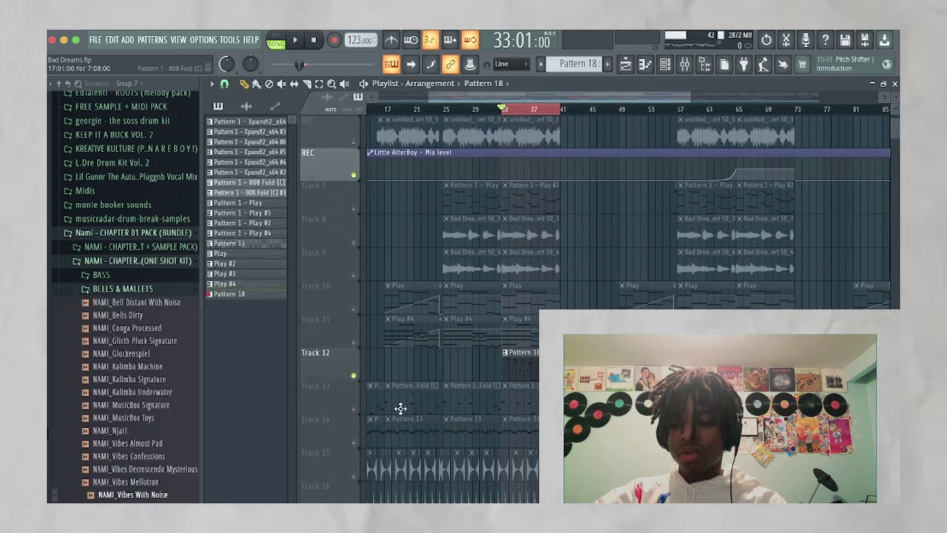
{"action": "key", "text": "space"}
{"action": "scroll", "coordinate": [498, 194], "scroll_direction": "down", "scroll_amount": 3}
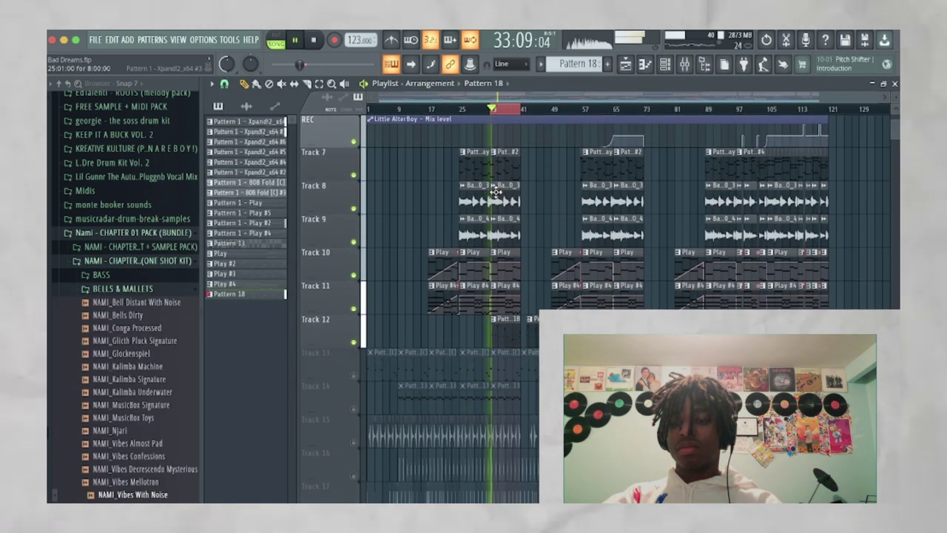
{"action": "scroll", "coordinate": [518, 222], "scroll_direction": "up", "scroll_amount": 2}
{"action": "scroll", "coordinate": [547, 270], "scroll_direction": "up", "scroll_amount": 3}
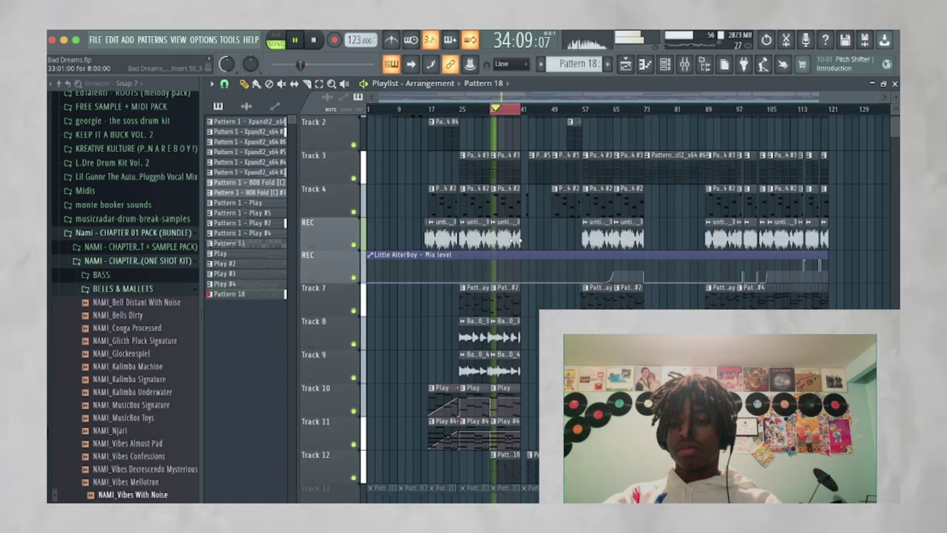
Step: Look over the melodic clips and the drum and effect tracks below Track 12 while the section from bar 33 plays
{"action": "scroll", "coordinate": [547, 271], "scroll_direction": "down", "scroll_amount": 1}
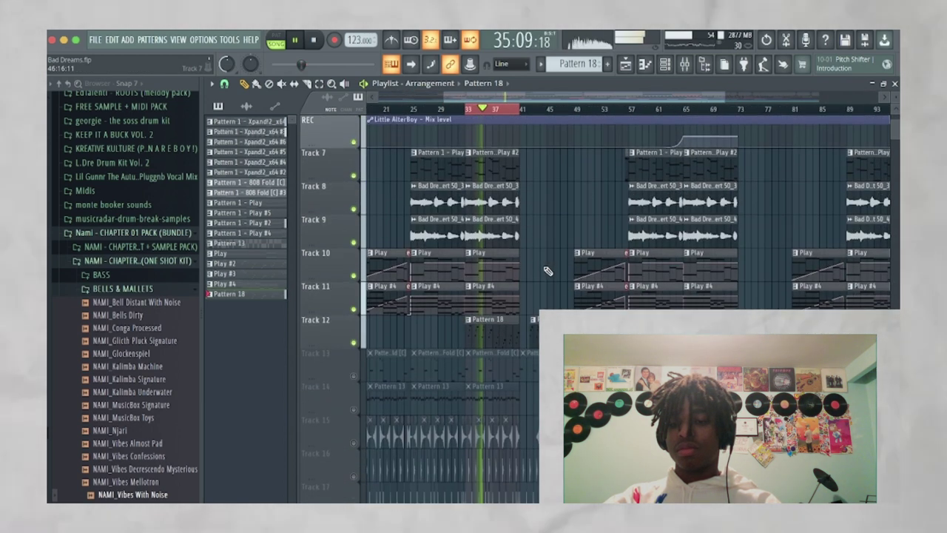
{"action": "scroll", "coordinate": [547, 271], "scroll_direction": "down", "scroll_amount": 2}
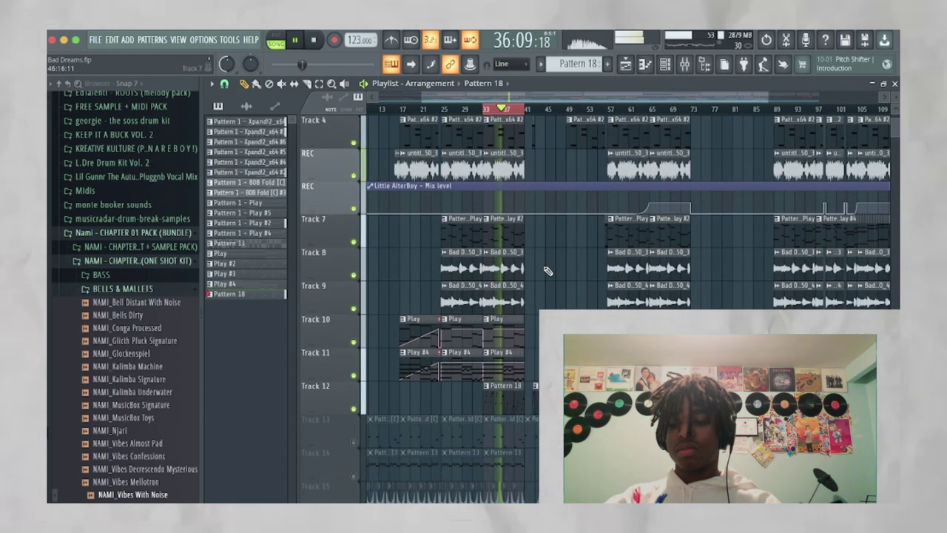
{"action": "scroll", "coordinate": [548, 271], "scroll_direction": "down", "scroll_amount": 6}
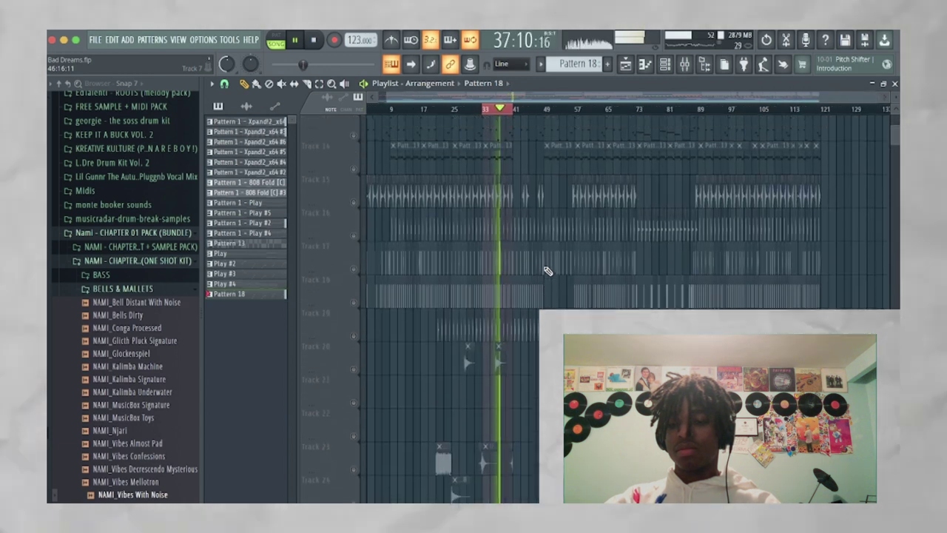
{"action": "scroll", "coordinate": [547, 270], "scroll_direction": "down", "scroll_amount": 1}
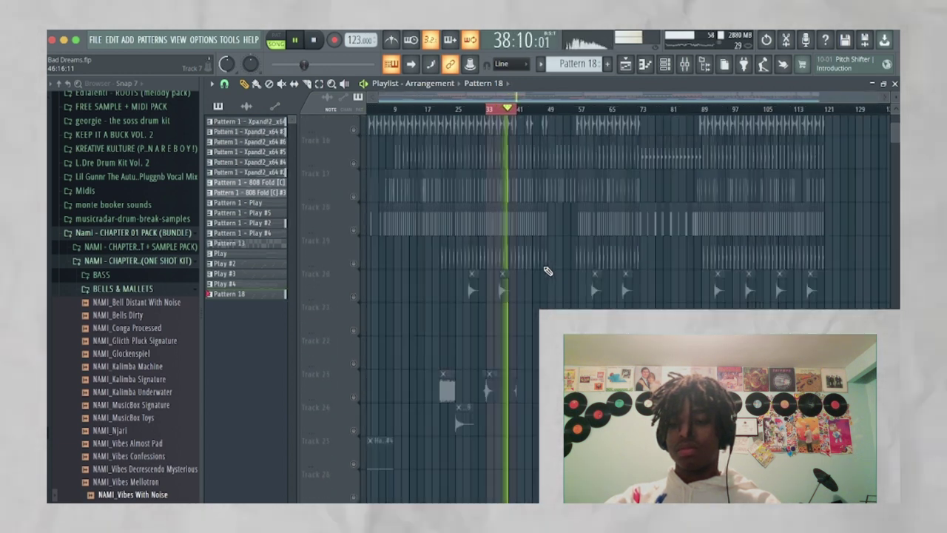
{"action": "scroll", "coordinate": [548, 271], "scroll_direction": "up", "scroll_amount": 12}
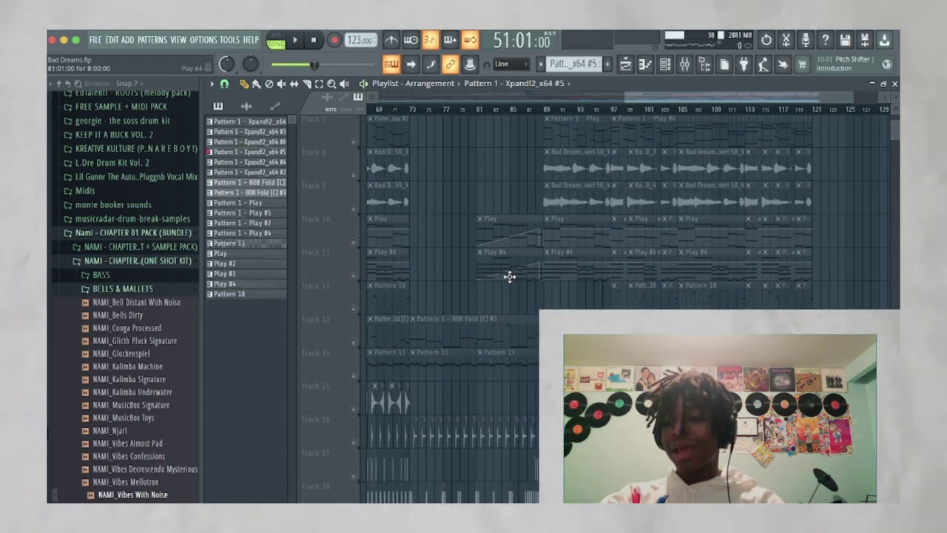
Step: Play the arrangement from bar 97 with the melodic tracks through Track 12 and look over their clips
{"action": "scroll", "coordinate": [507, 272], "scroll_direction": "up", "scroll_amount": 4}
{"action": "scroll", "coordinate": [412, 349], "scroll_direction": "down", "scroll_amount": 3}
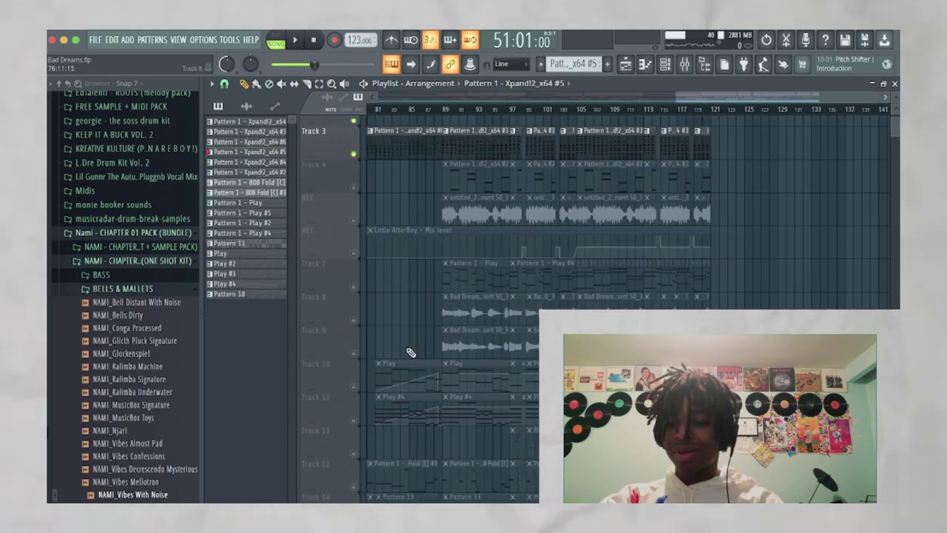
{"action": "left_click", "coordinate": [537, 109]}
{"action": "scroll", "coordinate": [481, 274], "scroll_direction": "right", "scroll_amount": 3}
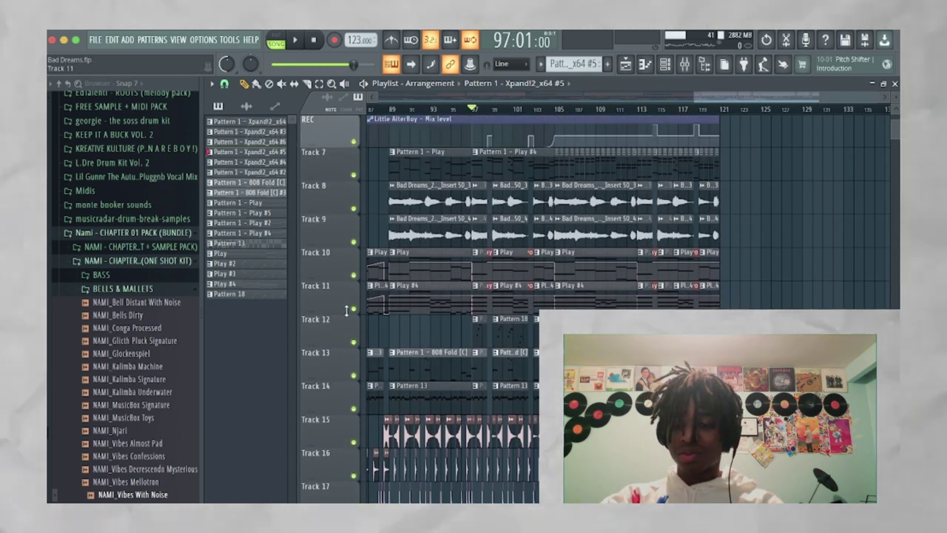
{"action": "scroll", "coordinate": [377, 316], "scroll_direction": "down", "scroll_amount": 2}
{"action": "scroll", "coordinate": [385, 280], "scroll_direction": "left", "scroll_amount": 3}
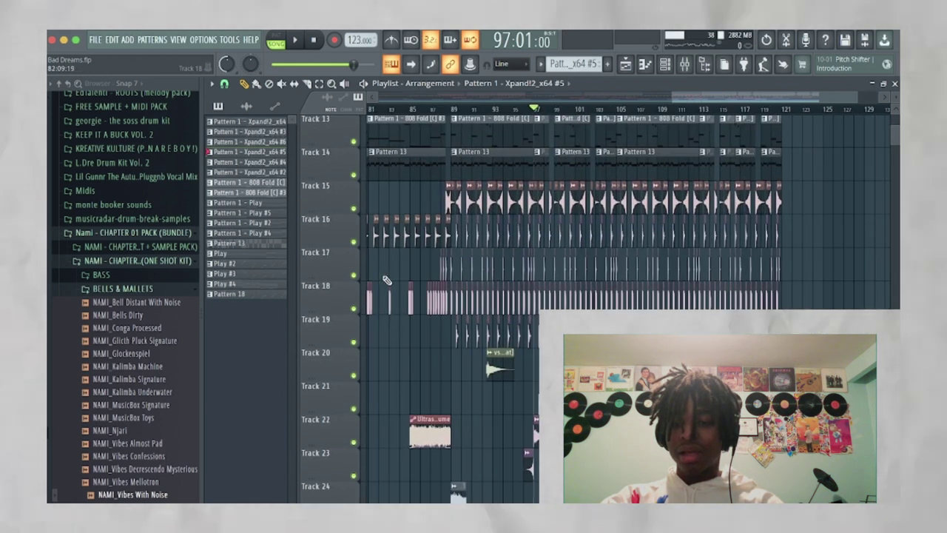
{"action": "key", "text": "space"}
{"action": "scroll", "coordinate": [541, 226], "scroll_direction": "up", "scroll_amount": 3}
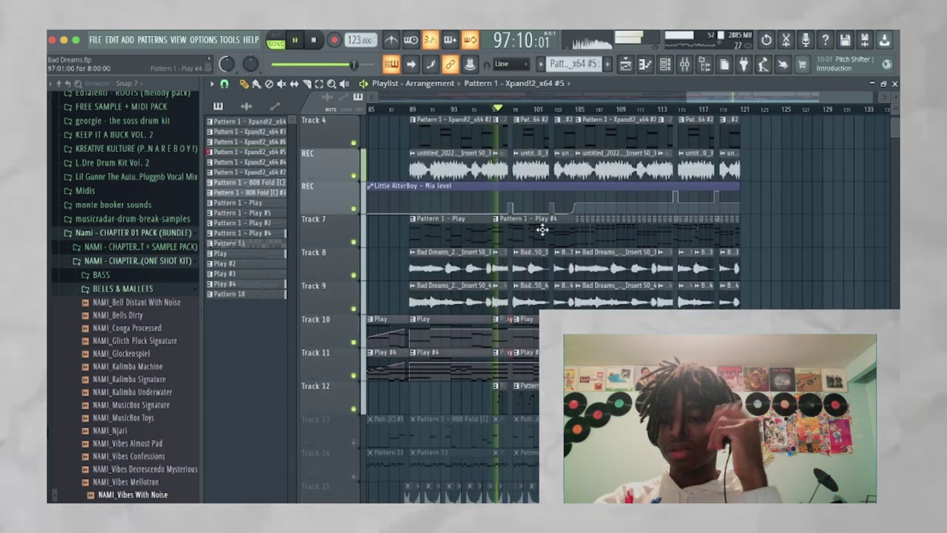
Step: Mute Track 3 and the recorded vocal audio track, and listen to the chopped section between bars 97 and 105
{"action": "scroll", "coordinate": [347, 253], "scroll_direction": "down", "scroll_amount": 1}
{"action": "left_click", "coordinate": [354, 242]}
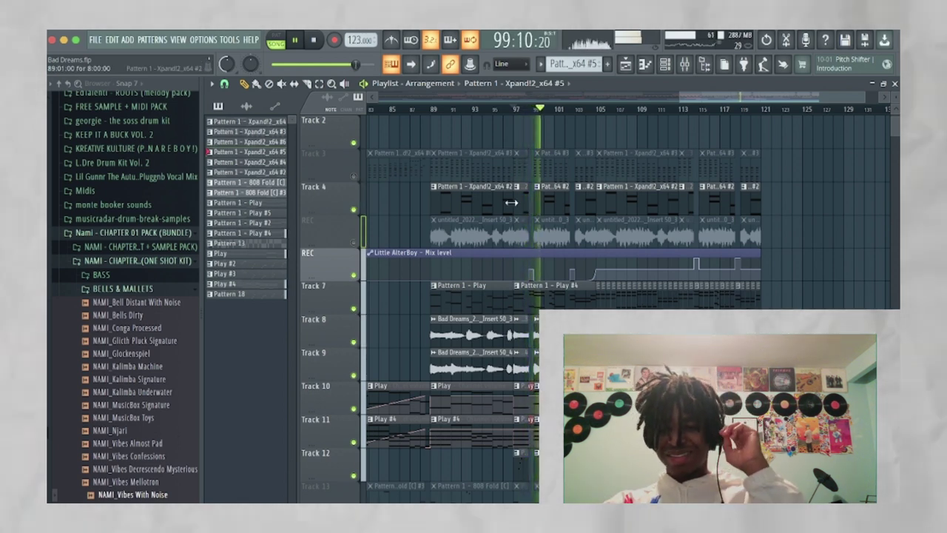
{"action": "scroll", "coordinate": [513, 212], "scroll_direction": "up", "scroll_amount": 2}
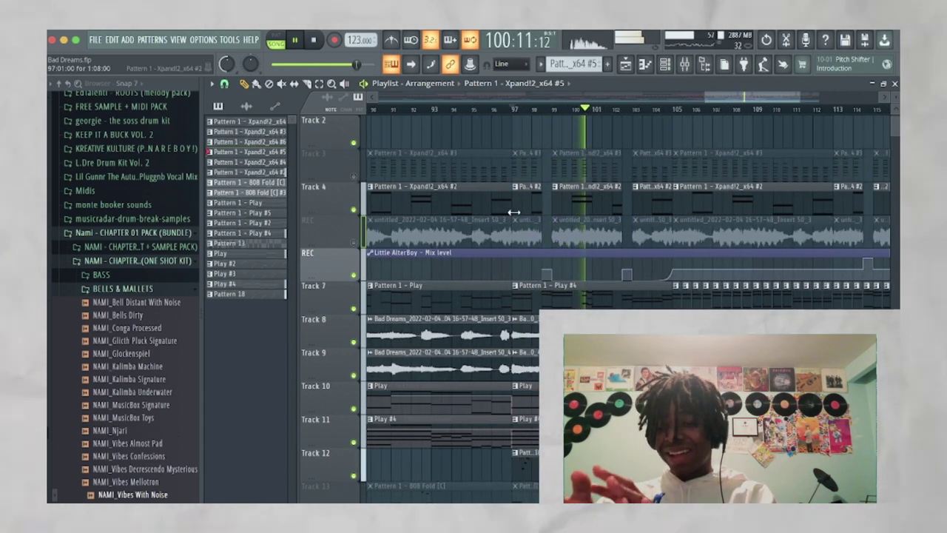
{"action": "scroll", "coordinate": [673, 299], "scroll_direction": "up", "scroll_amount": 2}
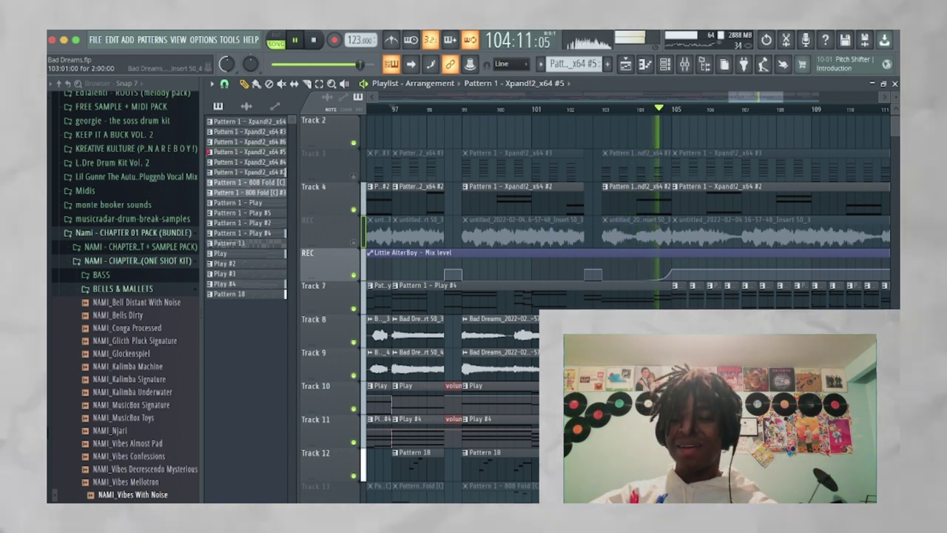
{"action": "key", "text": "space"}
{"action": "scroll", "coordinate": [622, 89], "scroll_direction": "down", "scroll_amount": 2}
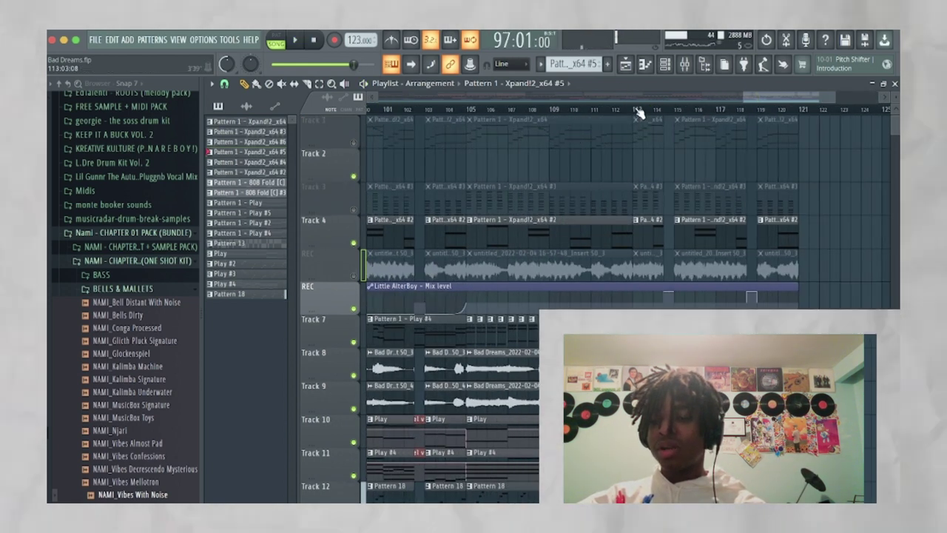
Step: Play Track 3 soloed from bar 73 and open its Pattern 1 - Xpand!2_x64 #6 clip in the piano roll
{"action": "scroll", "coordinate": [662, 298], "scroll_direction": "down", "scroll_amount": 3}
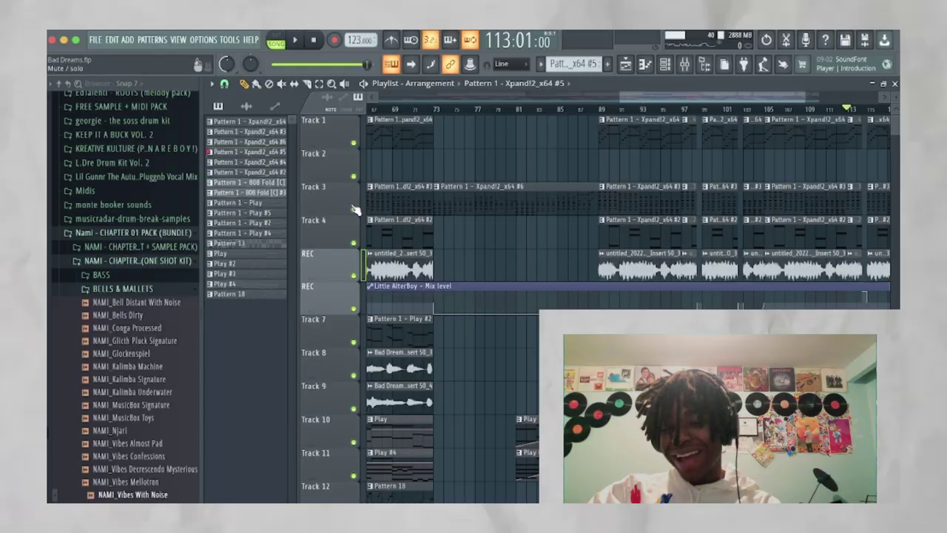
{"action": "scroll", "coordinate": [425, 186], "scroll_direction": "down", "scroll_amount": 5}
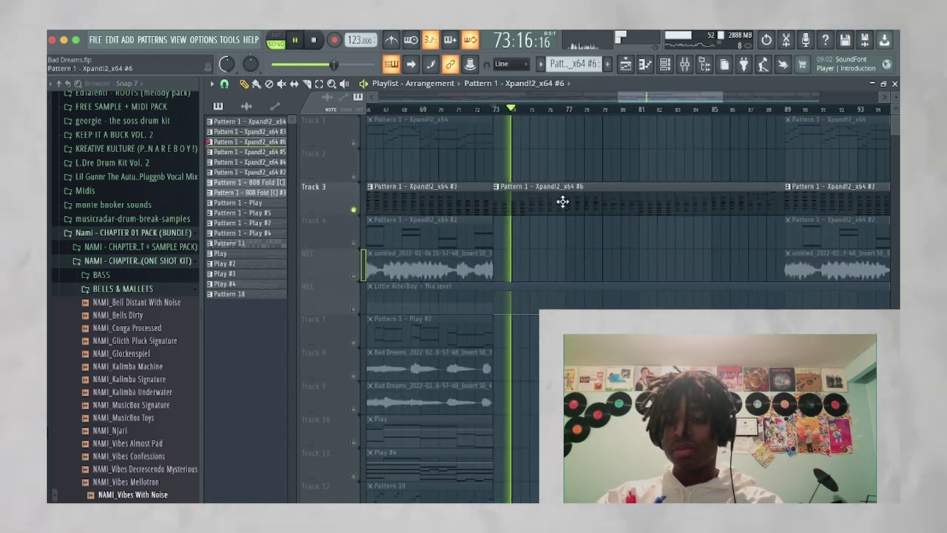
{"action": "double_click", "coordinate": [562, 201]}
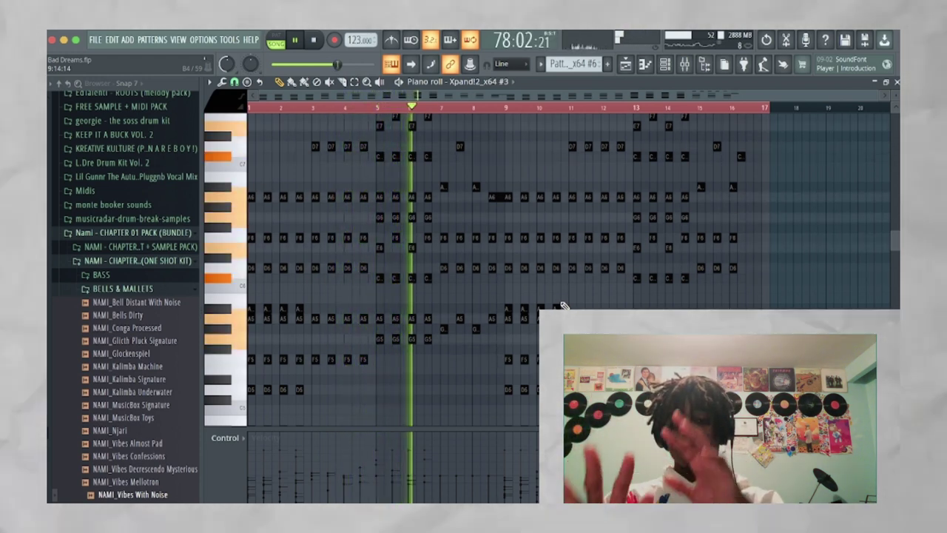
Step: Follow the Xpand!2_x64 #6 pattern's high and low notes during playback, ending playback and returning to the playlist
{"action": "scroll", "coordinate": [563, 305], "scroll_direction": "up", "scroll_amount": 2}
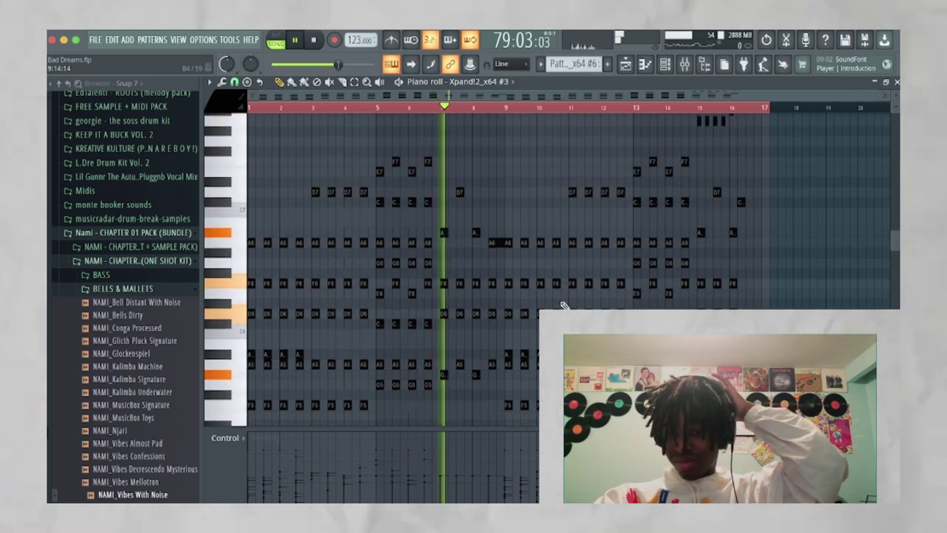
{"action": "scroll", "coordinate": [562, 306], "scroll_direction": "down", "scroll_amount": 1}
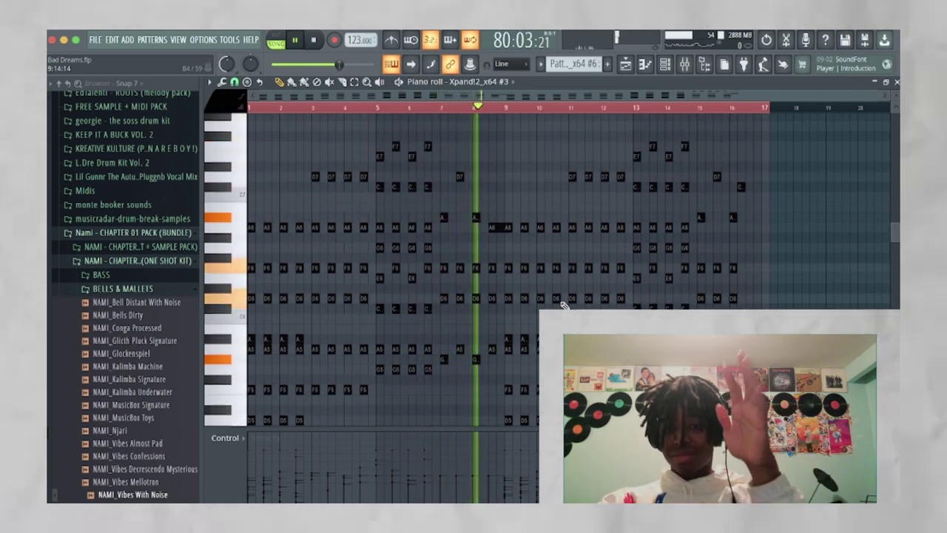
{"action": "scroll", "coordinate": [562, 305], "scroll_direction": "down", "scroll_amount": 2}
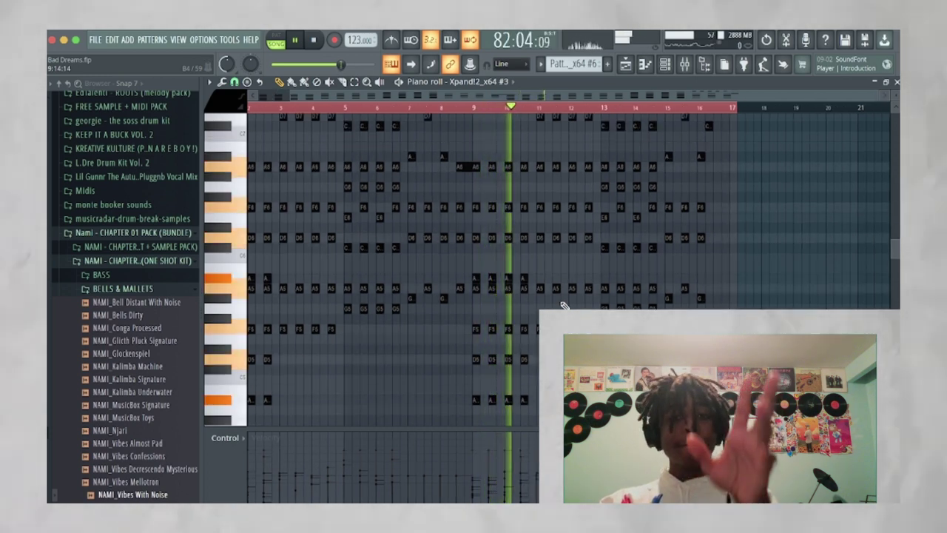
{"action": "scroll", "coordinate": [562, 305], "scroll_direction": "up", "scroll_amount": 5}
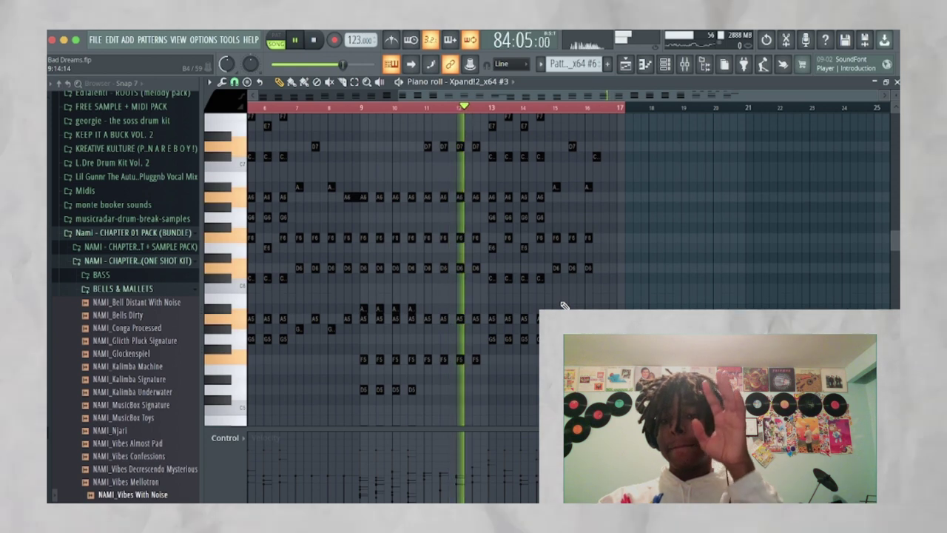
{"action": "scroll", "coordinate": [562, 306], "scroll_direction": "up", "scroll_amount": 2}
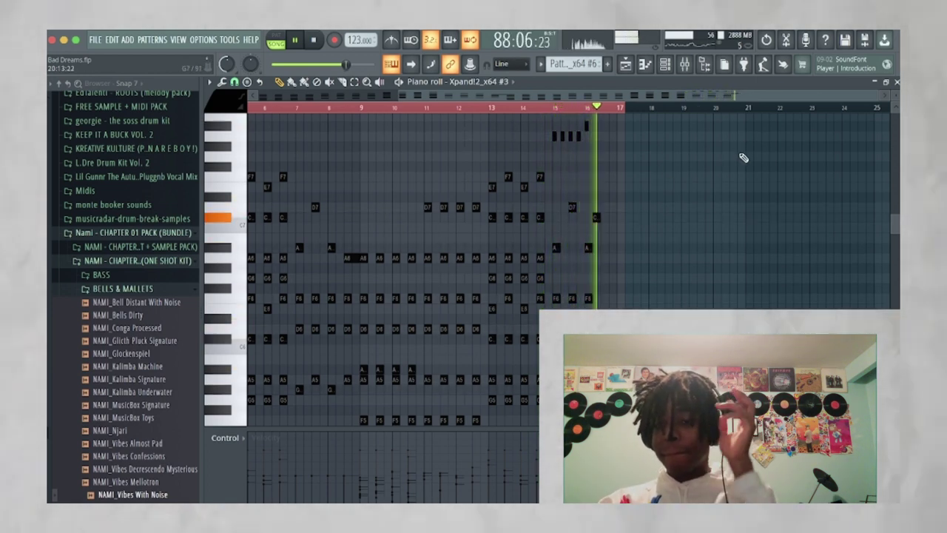
{"action": "key", "text": "F5"}
{"action": "key", "text": "space"}
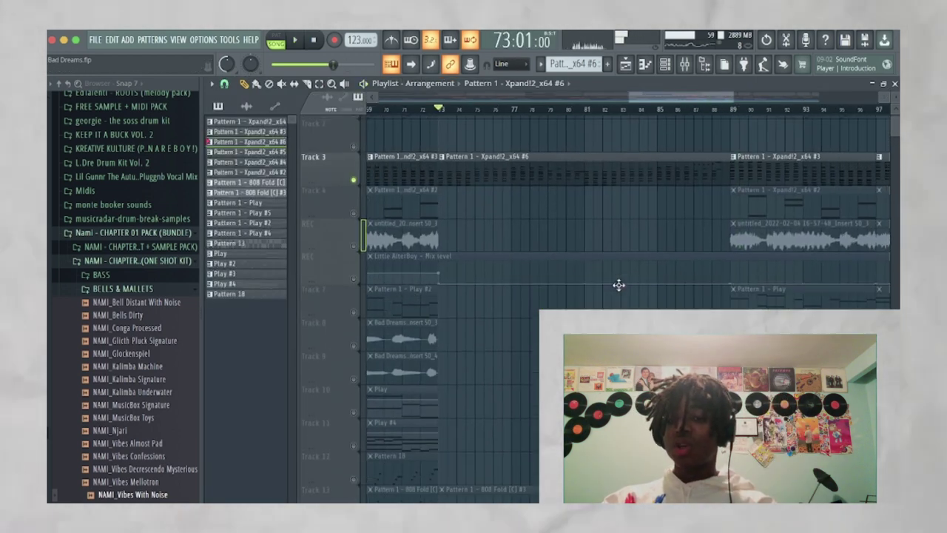
Step: Reopen Track 3's Xpand!2_x64 #6 pattern, examine its layered chord notes from bar 5 onward, and close the piano roll
{"action": "scroll", "coordinate": [619, 285], "scroll_direction": "down", "scroll_amount": 1}
{"action": "scroll", "coordinate": [444, 282], "scroll_direction": "up", "scroll_amount": 1}
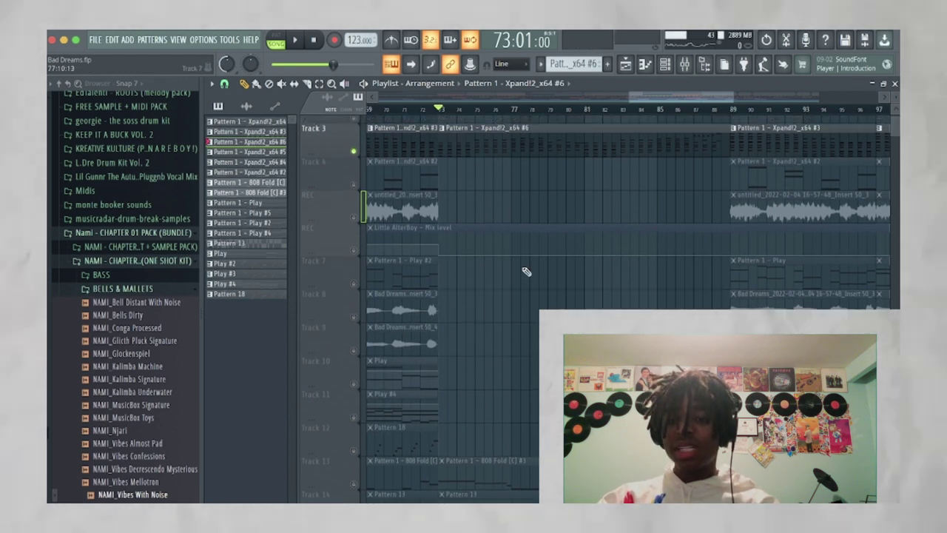
{"action": "double_click", "coordinate": [506, 174]}
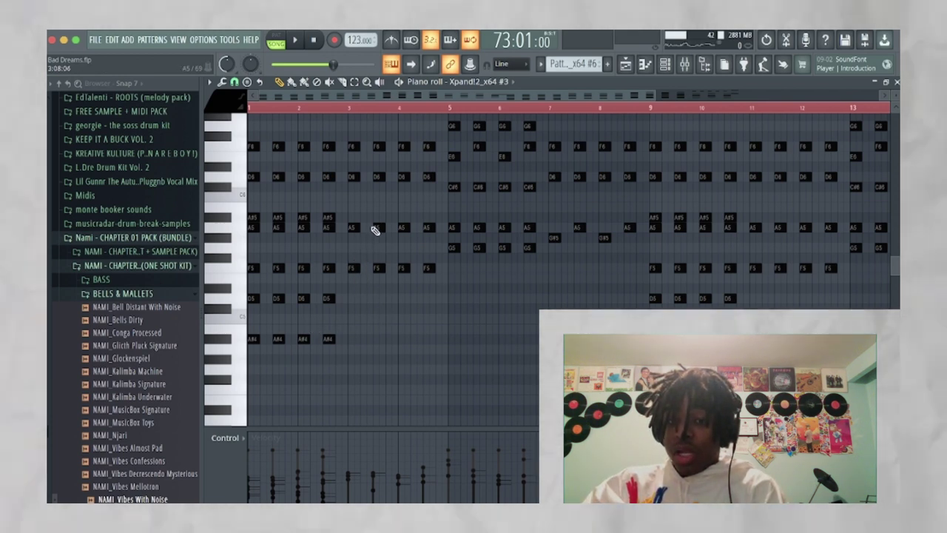
{"action": "scroll", "coordinate": [473, 236], "scroll_direction": "up", "scroll_amount": 1}
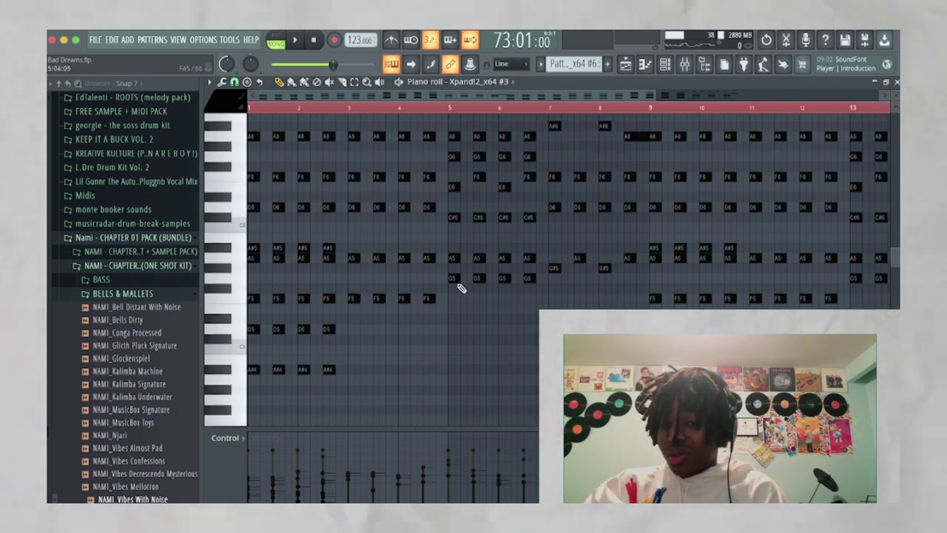
{"action": "left_click", "coordinate": [453, 278]}
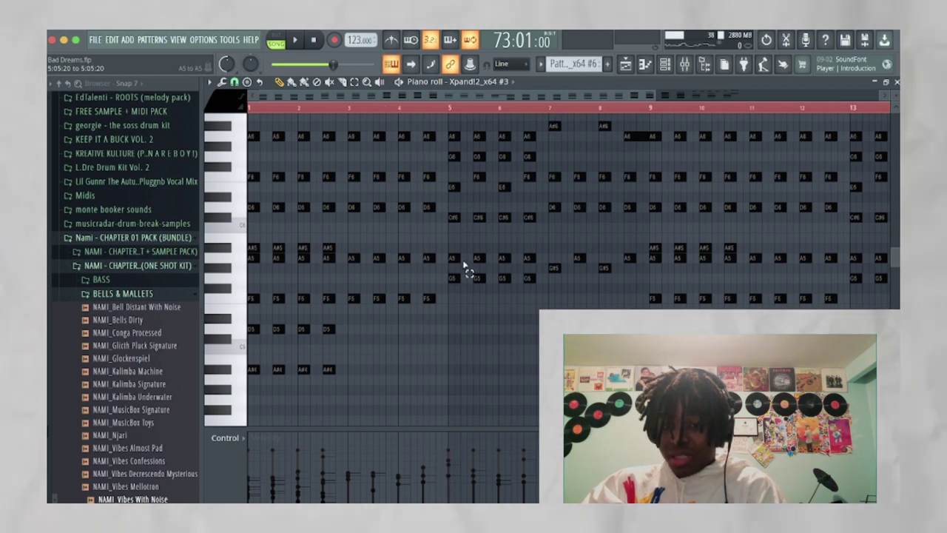
{"action": "scroll", "coordinate": [464, 266], "scroll_direction": "down", "scroll_amount": 2}
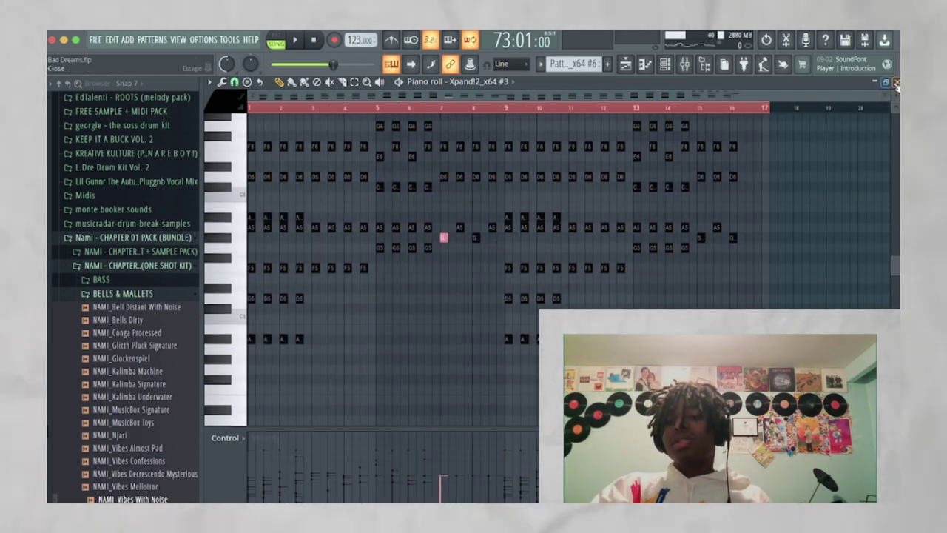
{"action": "left_click", "coordinate": [896, 84]}
Step: Play Track 13 soloed from bar 73 and open its Pattern 1 - 808 Fold [C] #3 clip in the piano roll
{"action": "scroll", "coordinate": [461, 301], "scroll_direction": "down", "scroll_amount": 4}
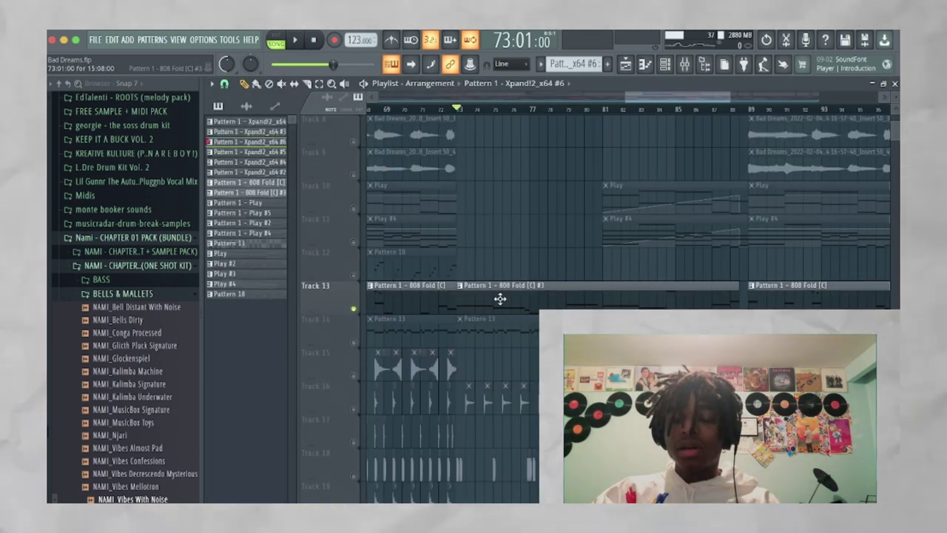
{"action": "key", "text": "space"}
{"action": "scroll", "coordinate": [501, 299], "scroll_direction": "up", "scroll_amount": 2}
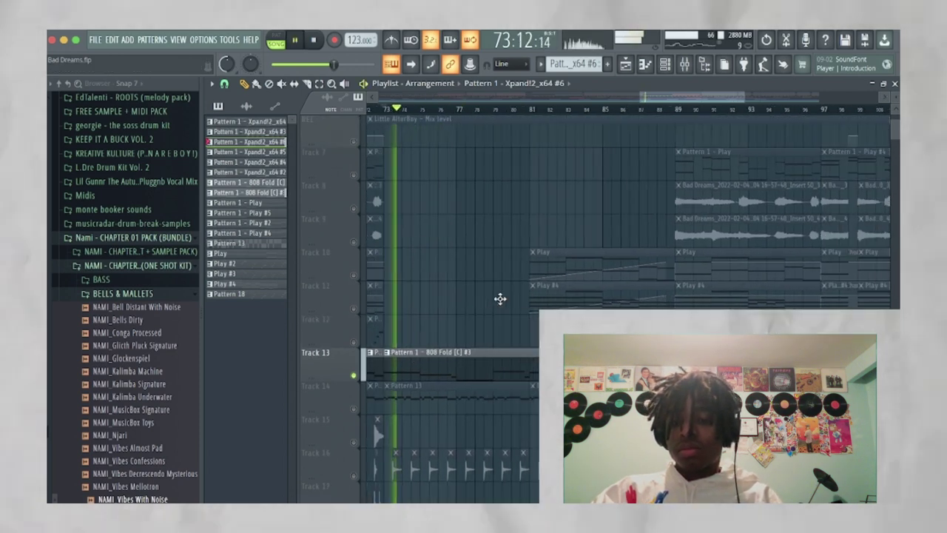
{"action": "left_click", "coordinate": [499, 353]}
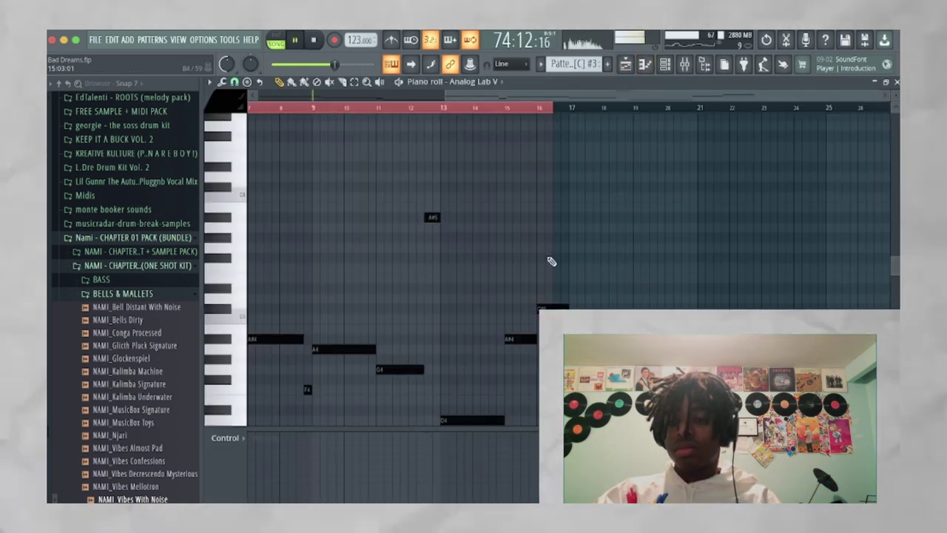
Step: Open the Analog Lab V channel, search its presets for "mike" to show Mike Dean Bass, and return to the piano roll
{"action": "key", "text": "F6"}
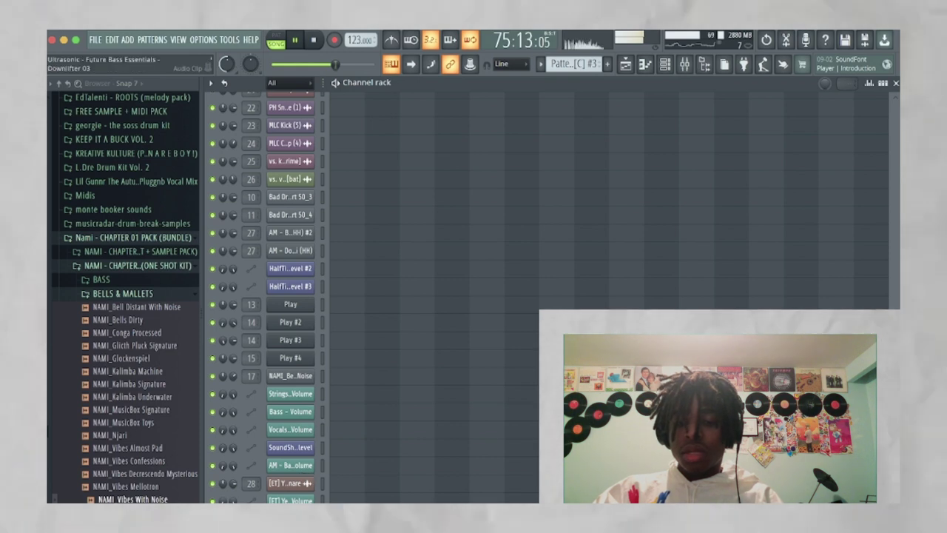
{"action": "left_click", "coordinate": [287, 346]}
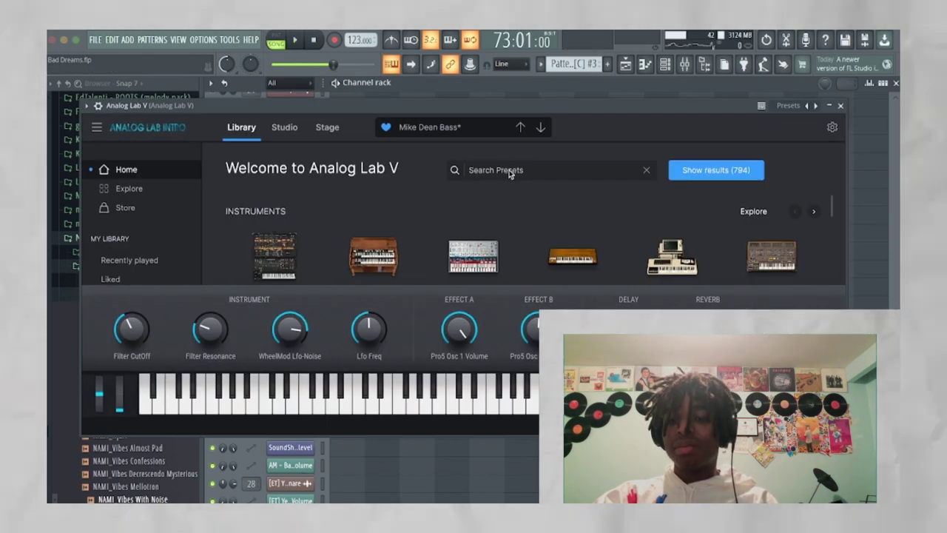
{"action": "type", "text": "mike"}
{"action": "key", "text": "Return"}
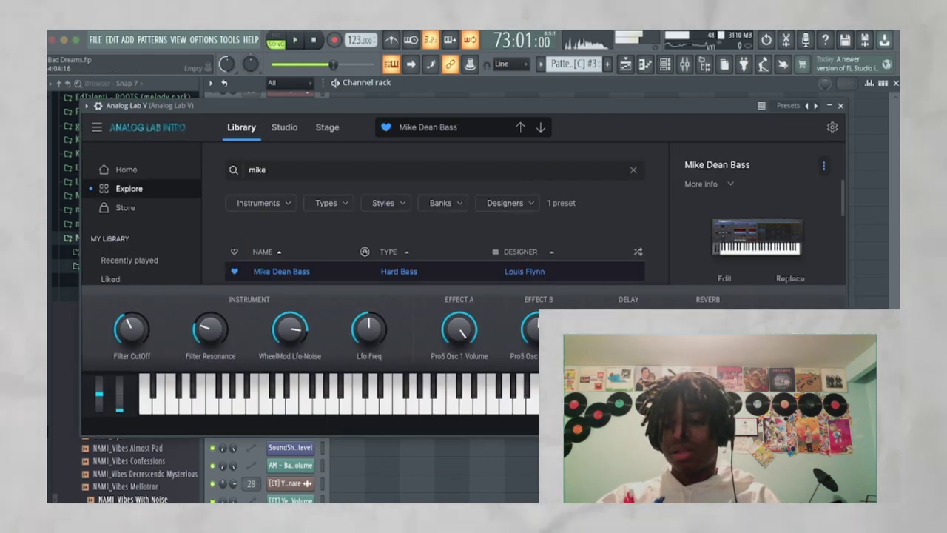
{"action": "left_click", "coordinate": [841, 105]}
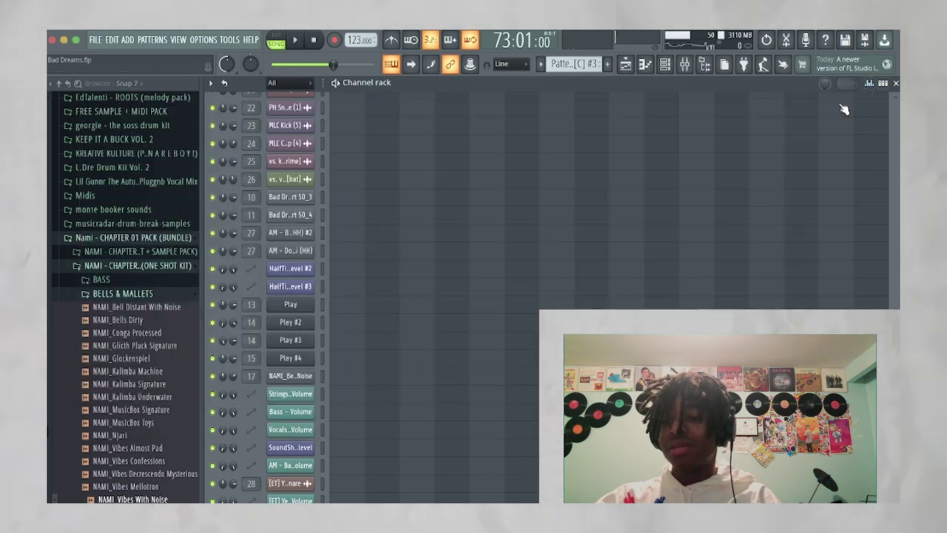
{"action": "left_click", "coordinate": [895, 83]}
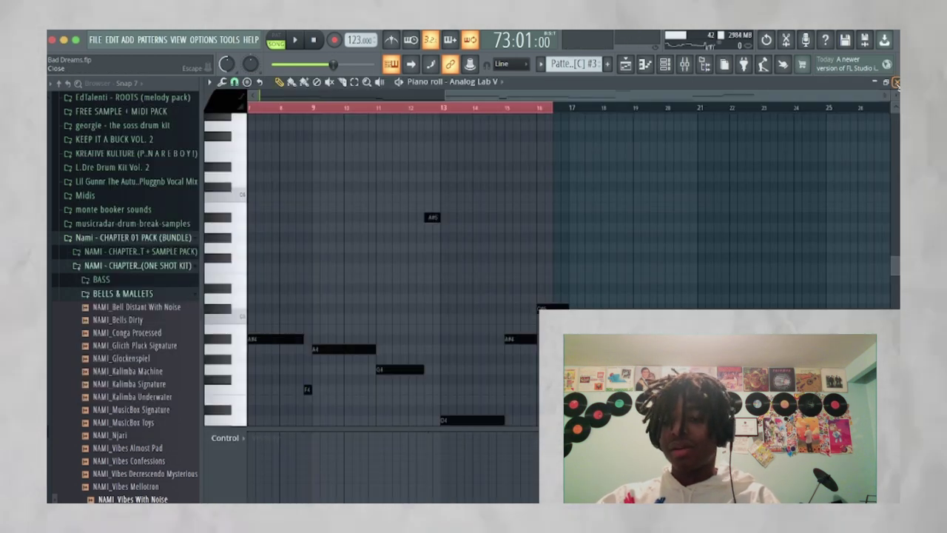
Step: Inspect the Analog Lab V mixer track's effects, FF Pro-Q 3 and Distortion, and return to the playlist
{"action": "left_click", "coordinate": [681, 65]}
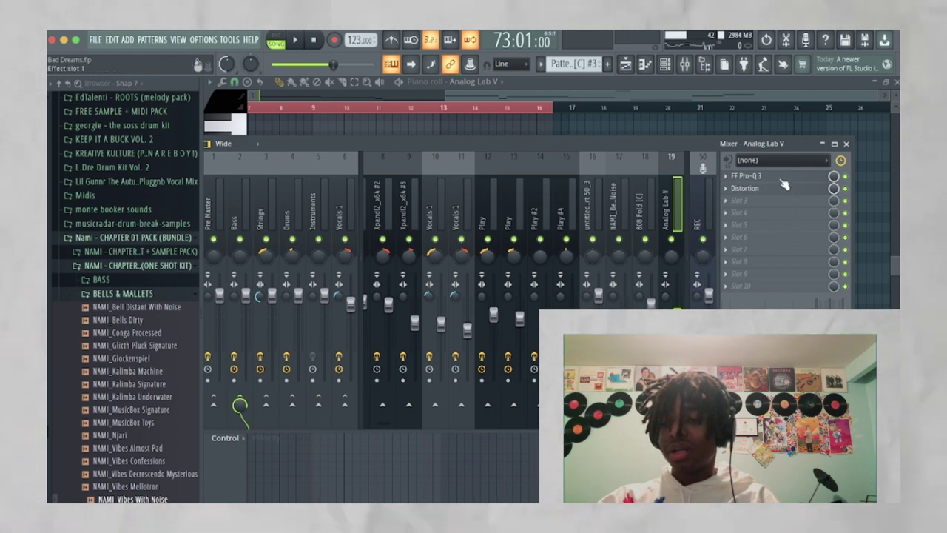
{"action": "left_click", "coordinate": [779, 179]}
{"action": "key", "text": "F5"}
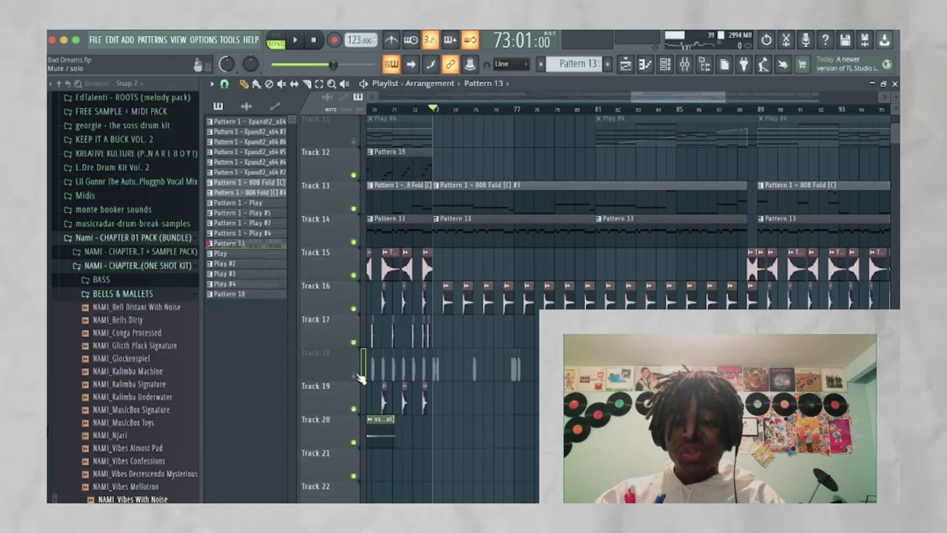
Step: Solo Tracks 16 to 18, play them from bar 73 while following their drum clips, and stop playback
{"action": "right_click", "coordinate": [353, 309]}
{"action": "key", "text": "space"}
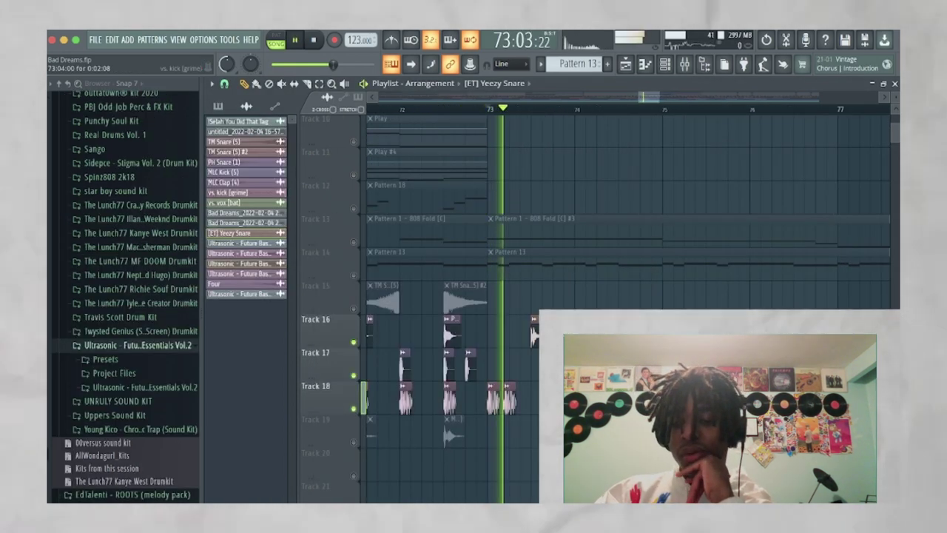
{"action": "scroll", "coordinate": [591, 222], "scroll_direction": "up", "scroll_amount": 2}
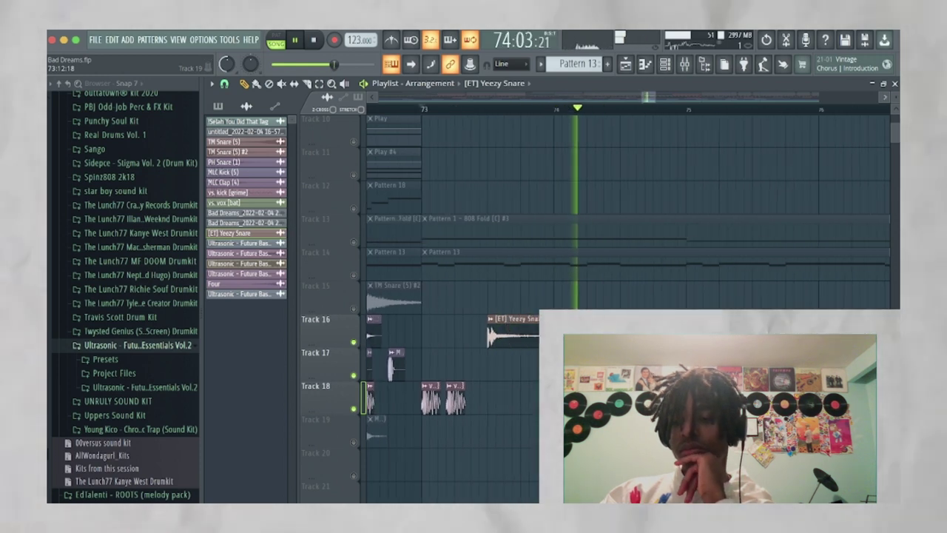
{"action": "scroll", "coordinate": [628, 208], "scroll_direction": "down", "scroll_amount": 2}
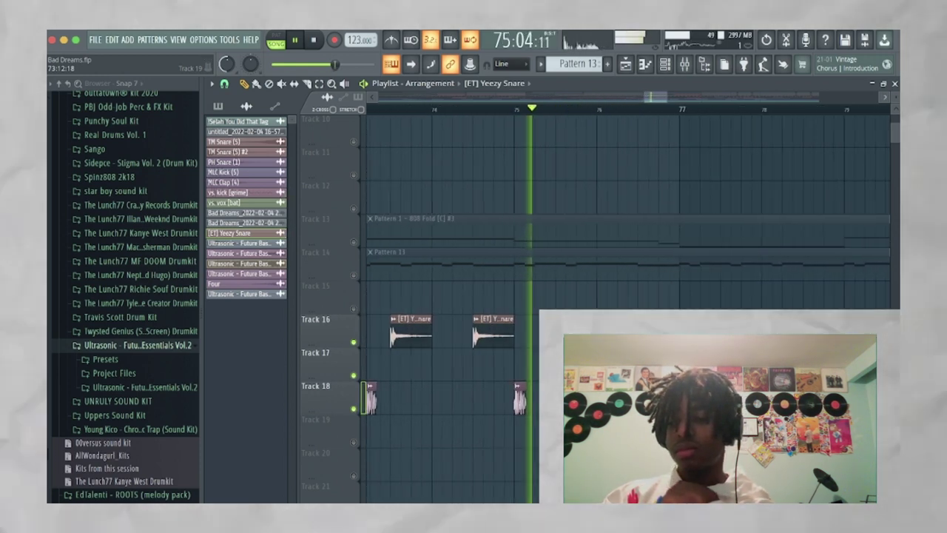
{"action": "scroll", "coordinate": [629, 207], "scroll_direction": "up", "scroll_amount": 1}
{"action": "scroll", "coordinate": [628, 207], "scroll_direction": "down", "scroll_amount": 2}
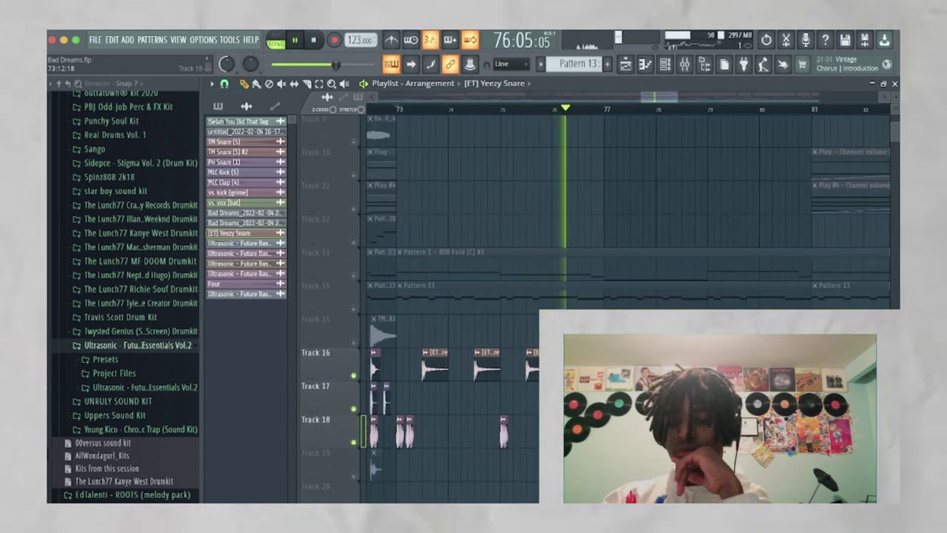
{"action": "key", "text": "space"}
Step: Play Tracks 10 and 11 soloed from bar 81 and examine their Channel volume automation clips
{"action": "scroll", "coordinate": [637, 269], "scroll_direction": "up", "scroll_amount": 8}
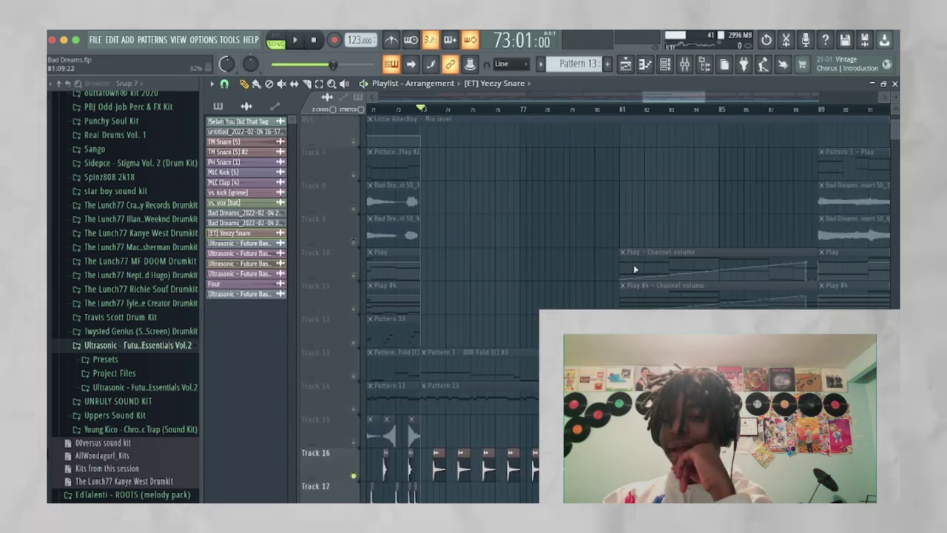
{"action": "left_click", "coordinate": [551, 109]}
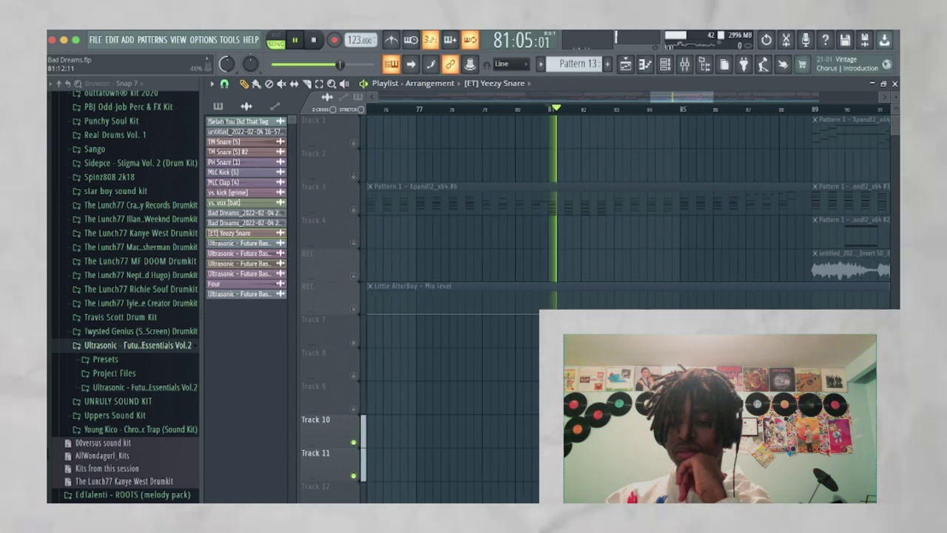
{"action": "scroll", "coordinate": [353, 484], "scroll_direction": "down", "scroll_amount": 5}
{"action": "scroll", "coordinate": [354, 484], "scroll_direction": "down", "scroll_amount": 4}
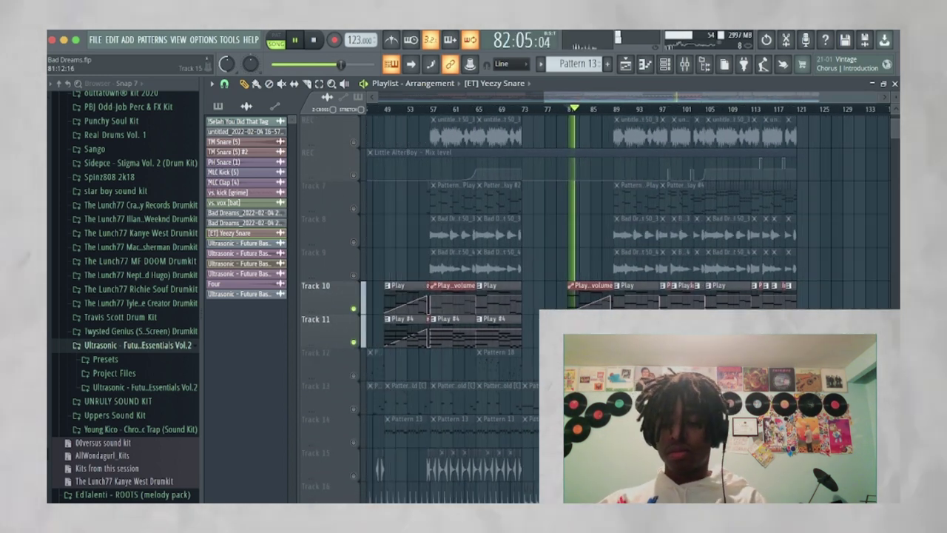
{"action": "scroll", "coordinate": [354, 484], "scroll_direction": "up", "scroll_amount": 4}
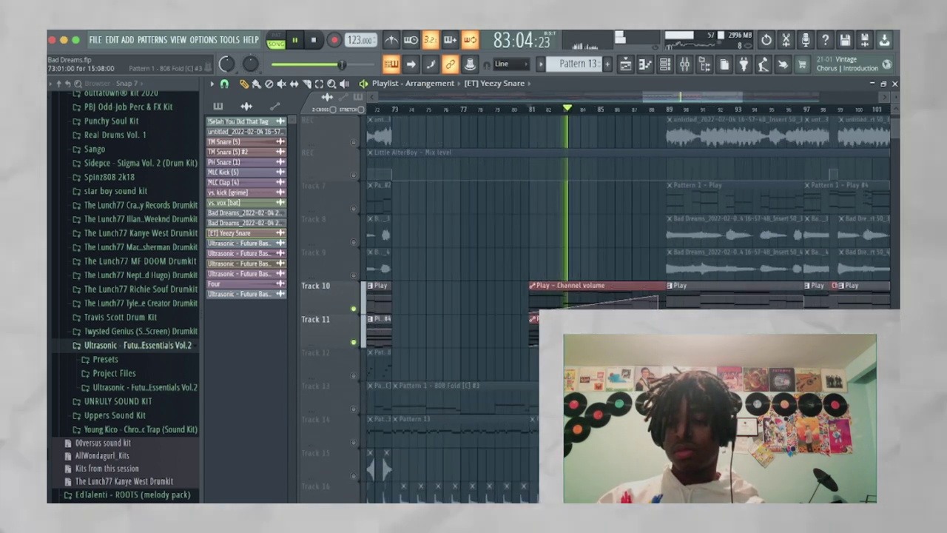
{"action": "scroll", "coordinate": [354, 485], "scroll_direction": "up", "scroll_amount": 2}
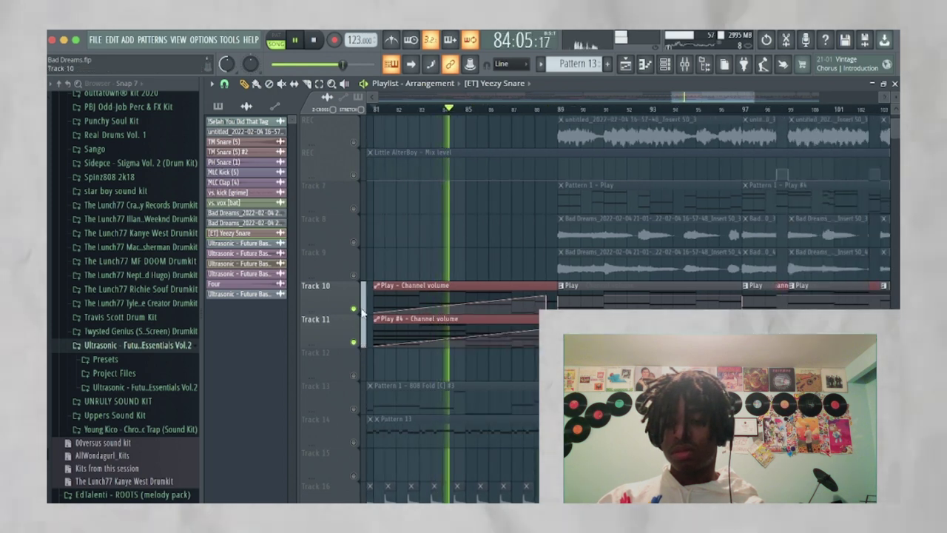
Step: Unsolo Tracks 10 and 11, play the full arrangement up to bar 89, stop, and look over the lower tracks
{"action": "right_click", "coordinate": [354, 308]}
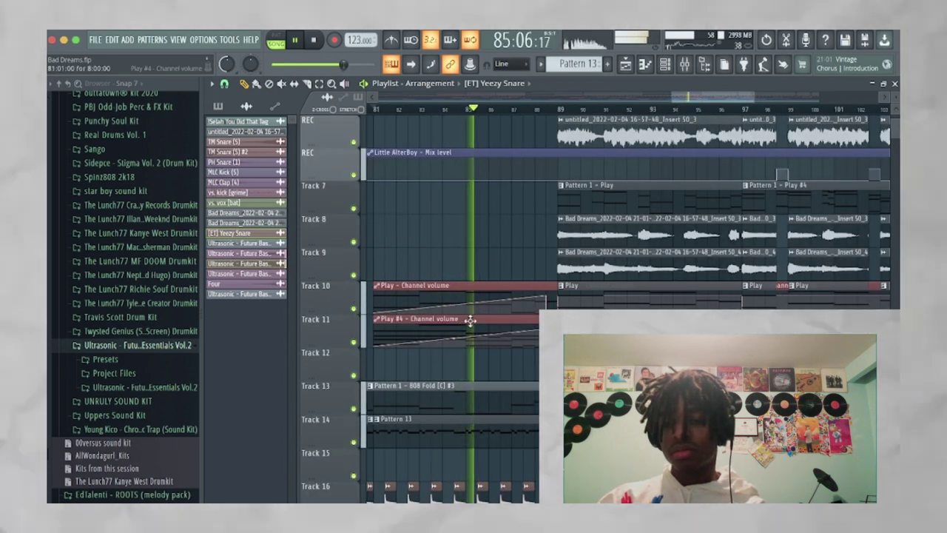
{"action": "scroll", "coordinate": [469, 321], "scroll_direction": "down", "scroll_amount": 1}
{"action": "scroll", "coordinate": [469, 321], "scroll_direction": "down", "scroll_amount": 3}
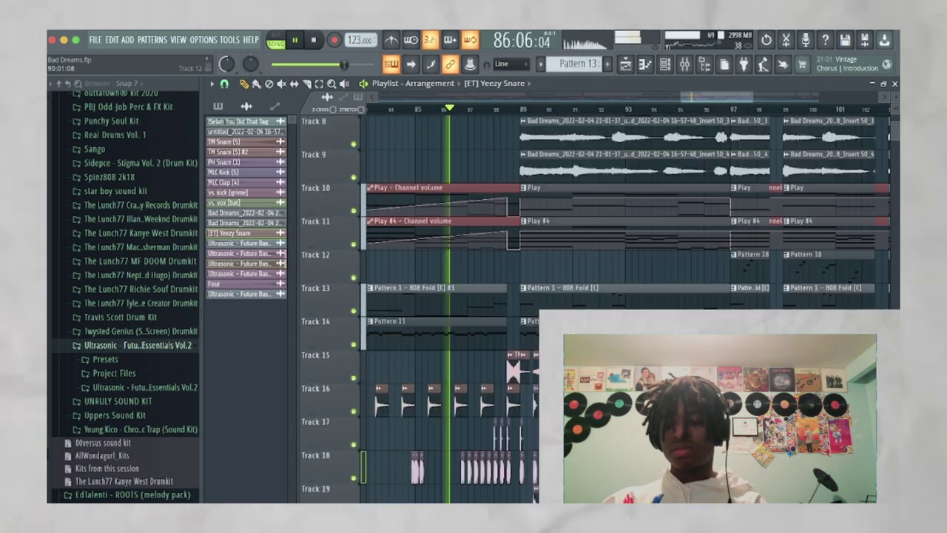
{"action": "scroll", "coordinate": [469, 321], "scroll_direction": "up", "scroll_amount": 1}
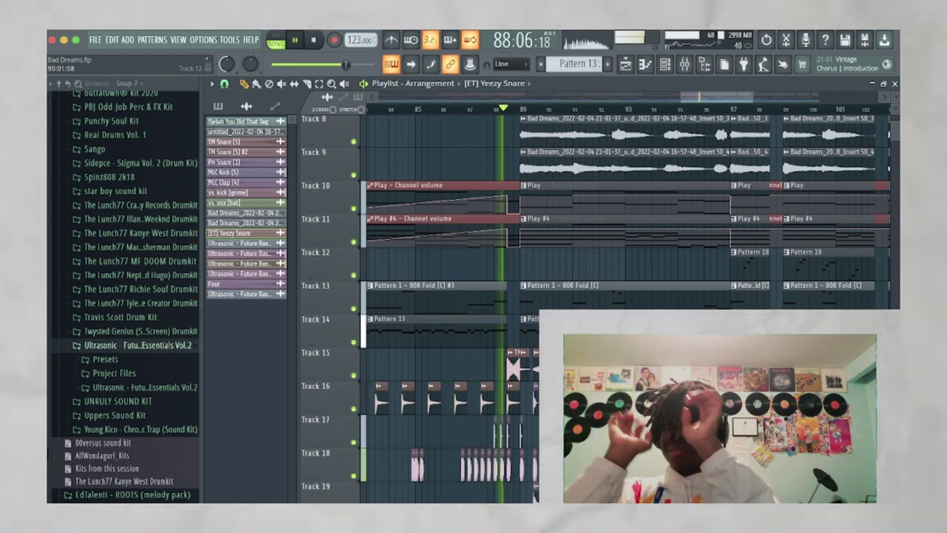
{"action": "key", "text": "space"}
{"action": "scroll", "coordinate": [625, 296], "scroll_direction": "down", "scroll_amount": 10}
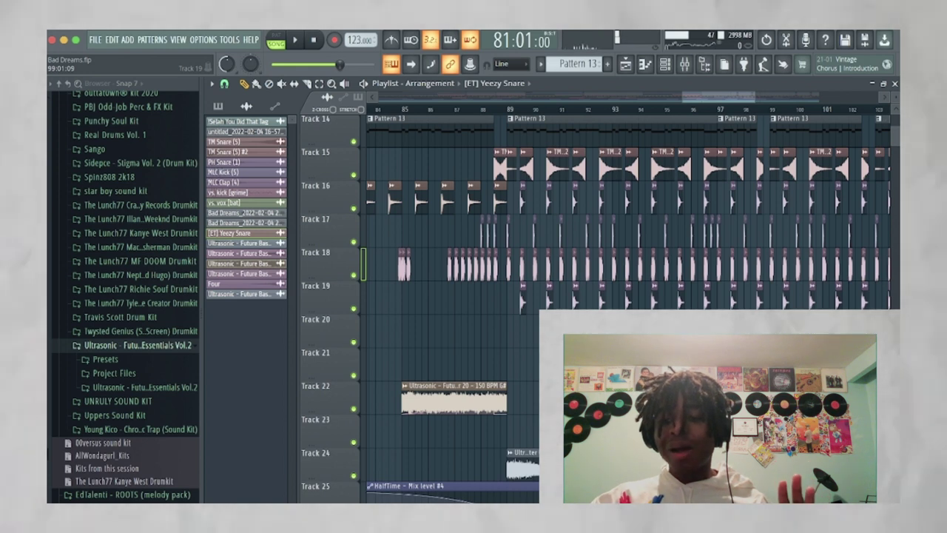
{"action": "scroll", "coordinate": [625, 296], "scroll_direction": "down", "scroll_amount": 2}
{"action": "scroll", "coordinate": [625, 207], "scroll_direction": "down", "scroll_amount": 2}
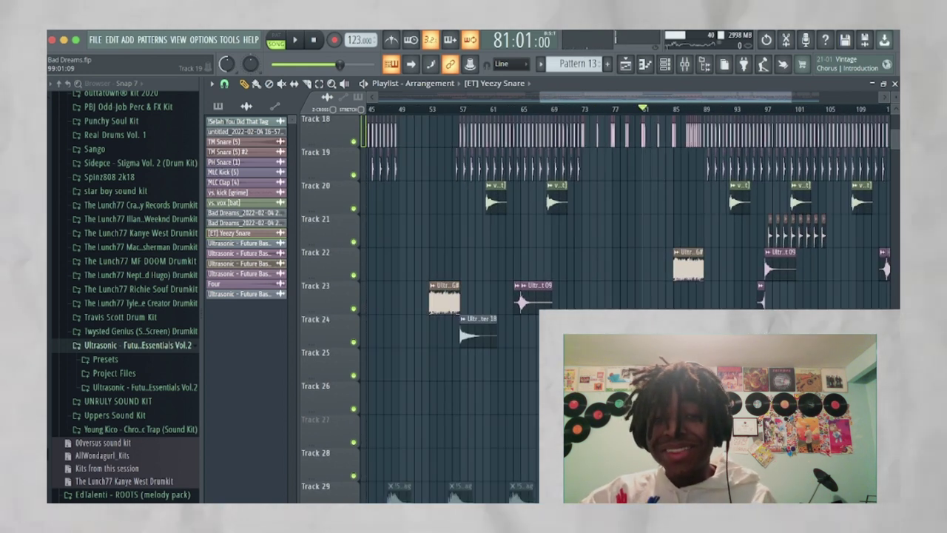
Step: Select the three Xpand!2_x64 tracks in the mixer, view the routing options onto the Strings track, and dismiss them
{"action": "key", "text": "F9"}
{"action": "left_click", "coordinate": [487, 219]}
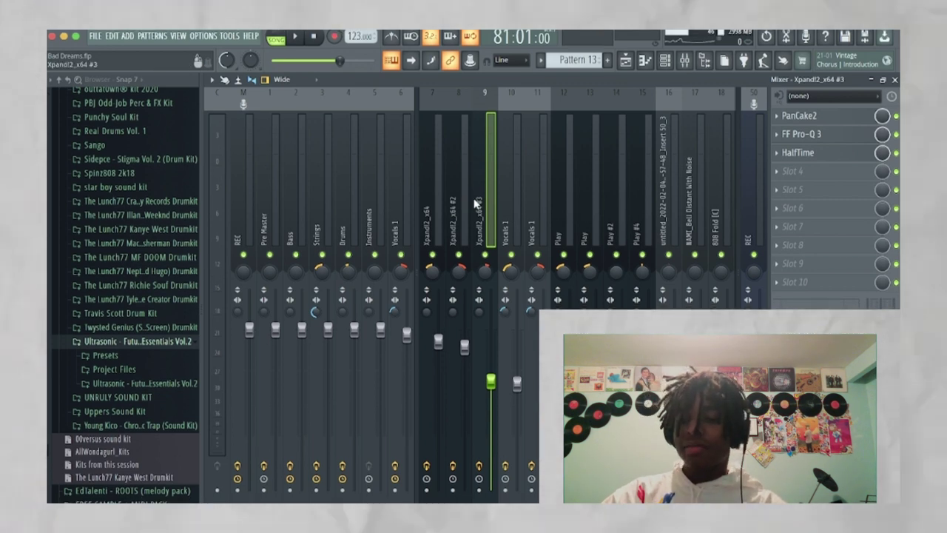
{"action": "left_click", "coordinate": [436, 207], "text": "shift"}
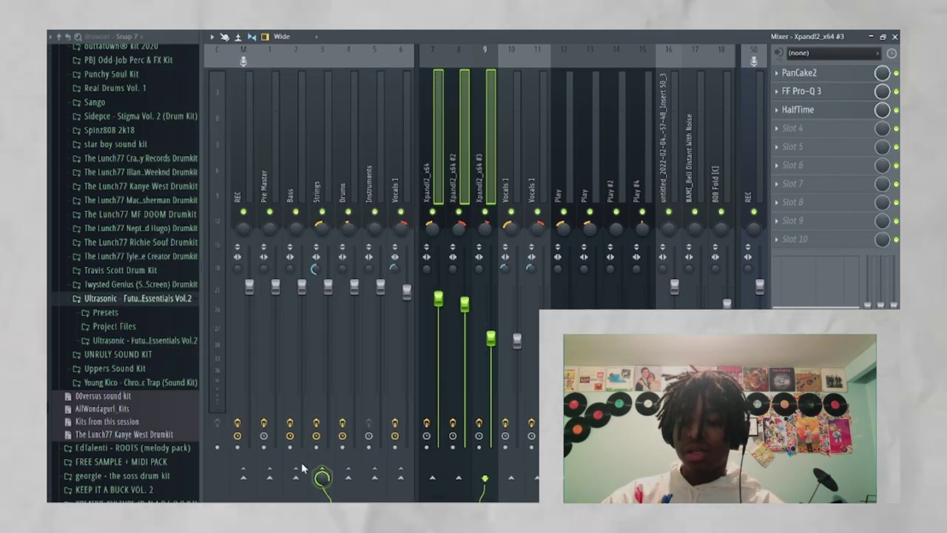
{"action": "right_click", "coordinate": [320, 475]}
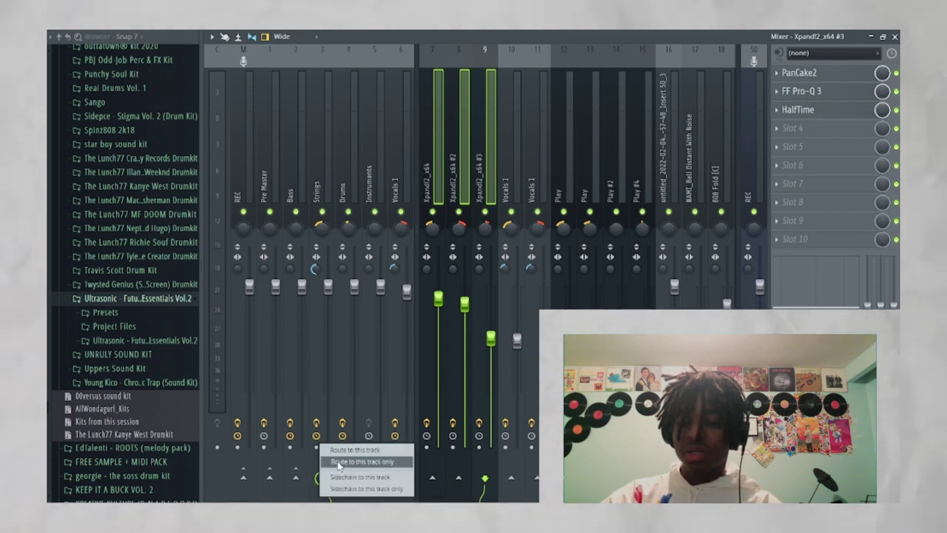
{"action": "key", "text": "Escape"}
Step: Inspect the Strings mixer track's FF Pro-Q 3, MPXiReverb and The Glue effects one after another
{"action": "left_click", "coordinate": [313, 146]}
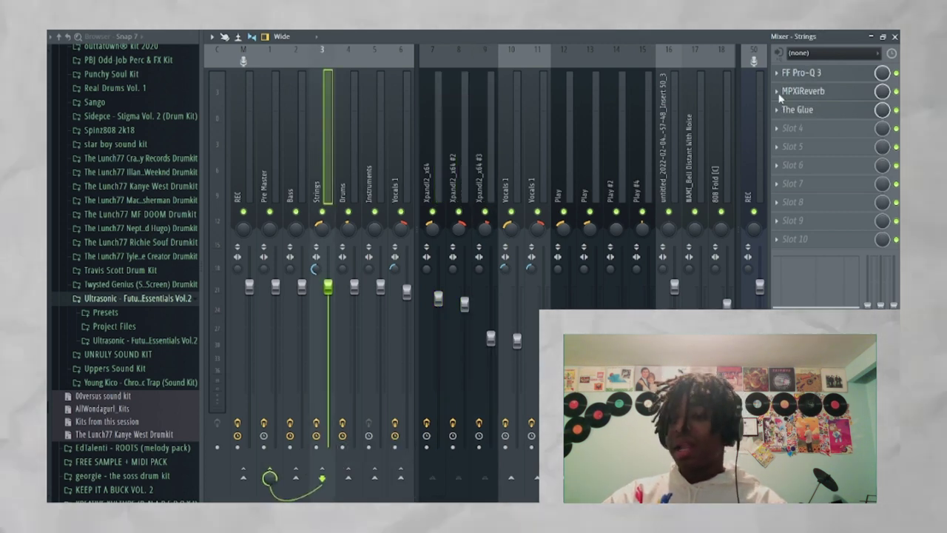
{"action": "left_click", "coordinate": [806, 73]}
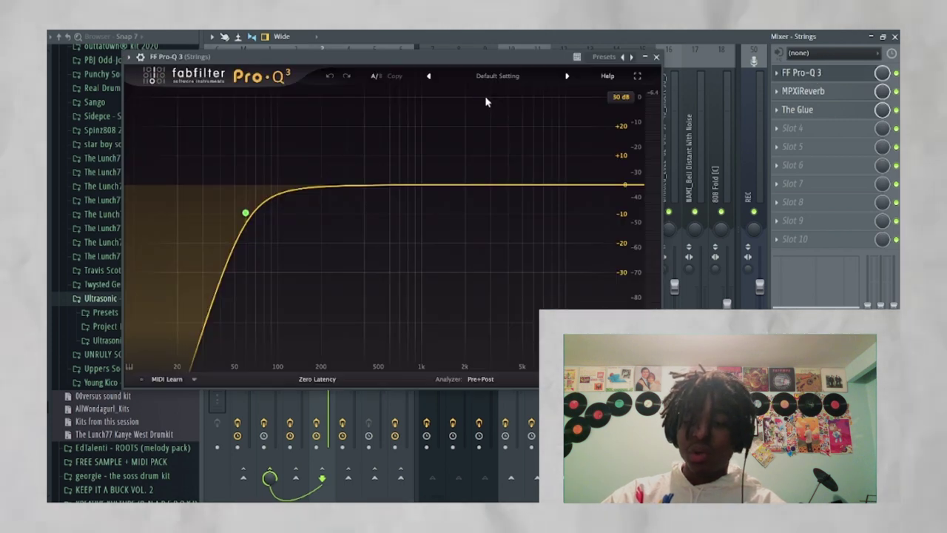
{"action": "left_click", "coordinate": [803, 72]}
{"action": "left_click", "coordinate": [803, 91]}
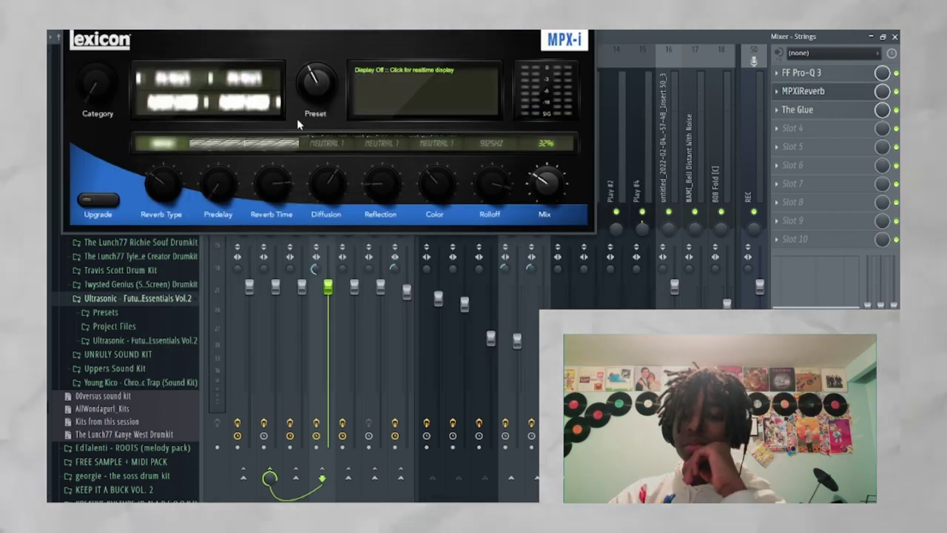
{"action": "left_click", "coordinate": [803, 91]}
{"action": "left_click", "coordinate": [830, 109]}
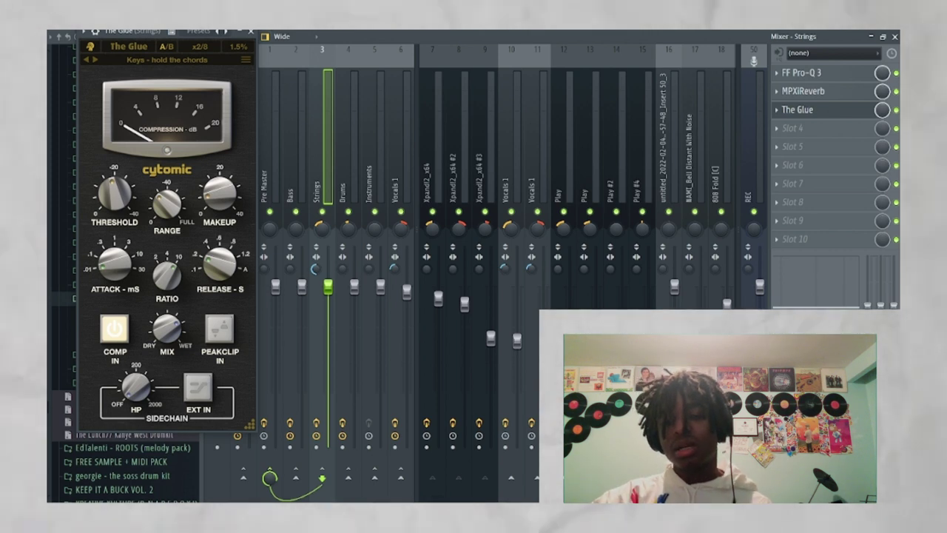
{"action": "left_click", "coordinate": [251, 33]}
Step: Inspect The Glue on the Drums mixer track and view the effect slots of the Instruments and Vocals 1 tracks
{"action": "left_click", "coordinate": [351, 204]}
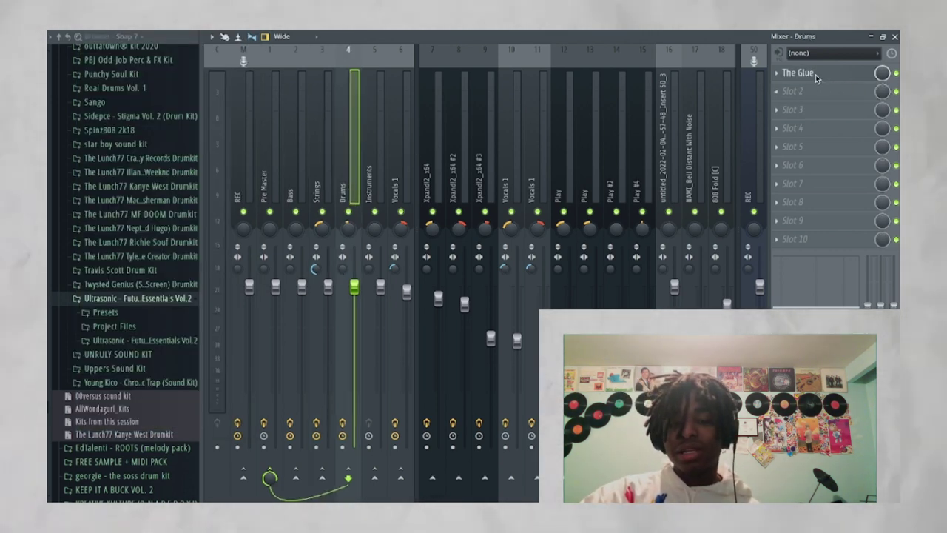
{"action": "left_click", "coordinate": [815, 75]}
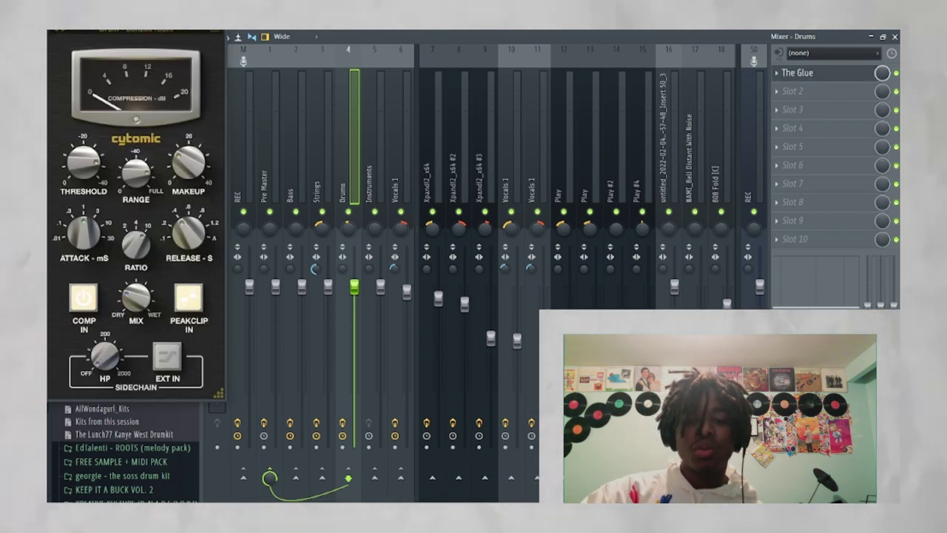
{"action": "left_click", "coordinate": [374, 178]}
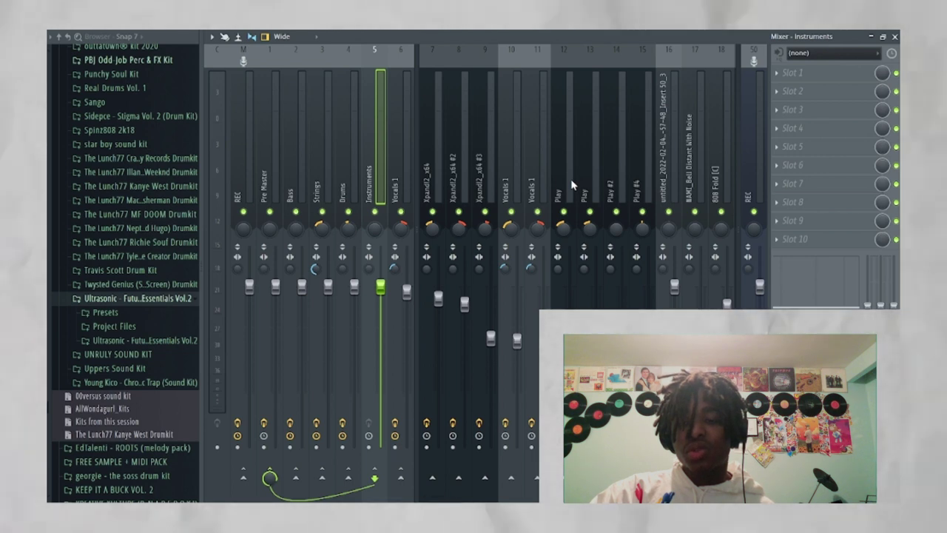
{"action": "scroll", "coordinate": [571, 181], "scroll_direction": "right", "scroll_amount": 1}
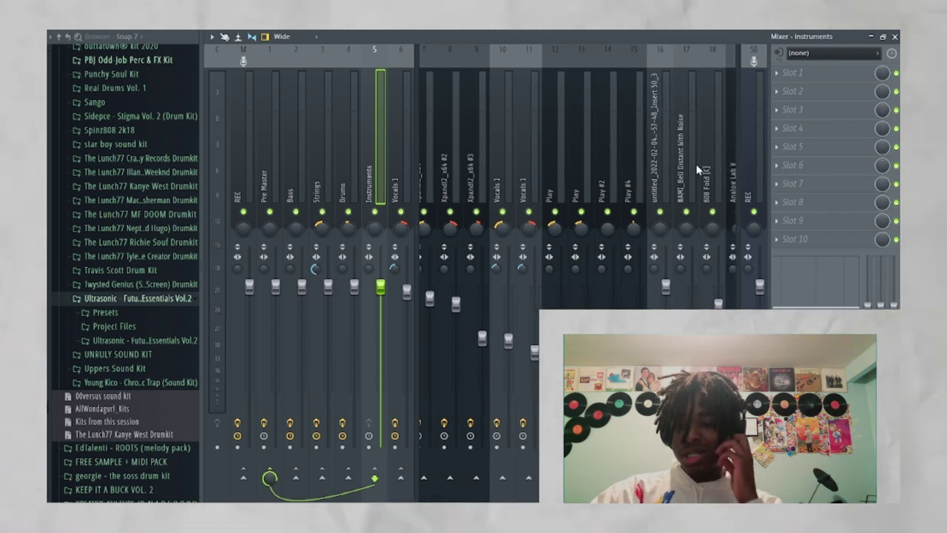
{"action": "left_click", "coordinate": [404, 175]}
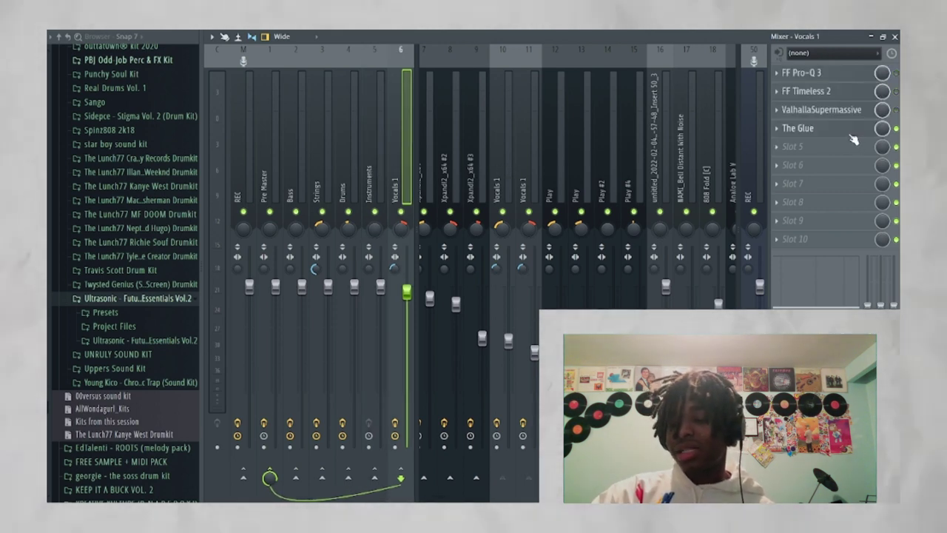
Step: Inspect The Glue on the Bass mixer track, close it, and select the tracks from Bass through Vocals 1
{"action": "left_click", "coordinate": [297, 174]}
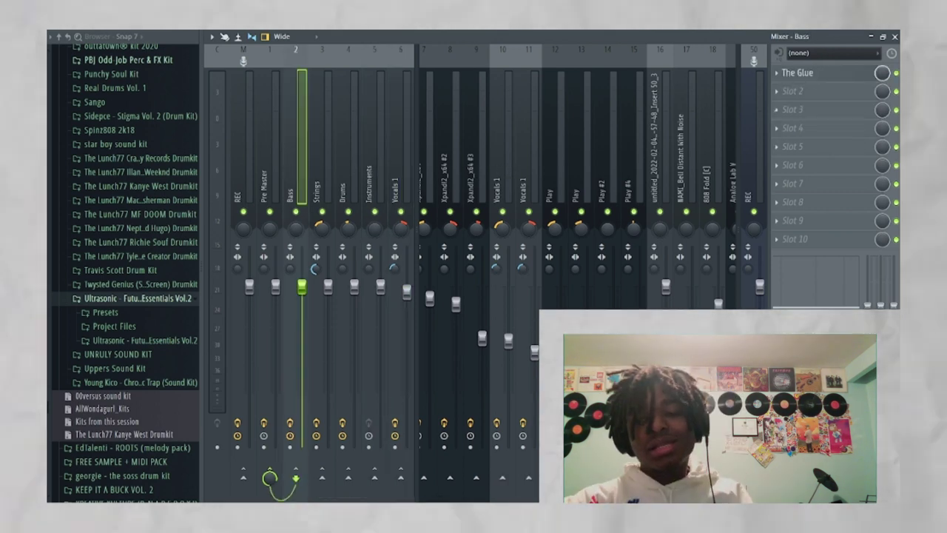
{"action": "left_click", "coordinate": [799, 73]}
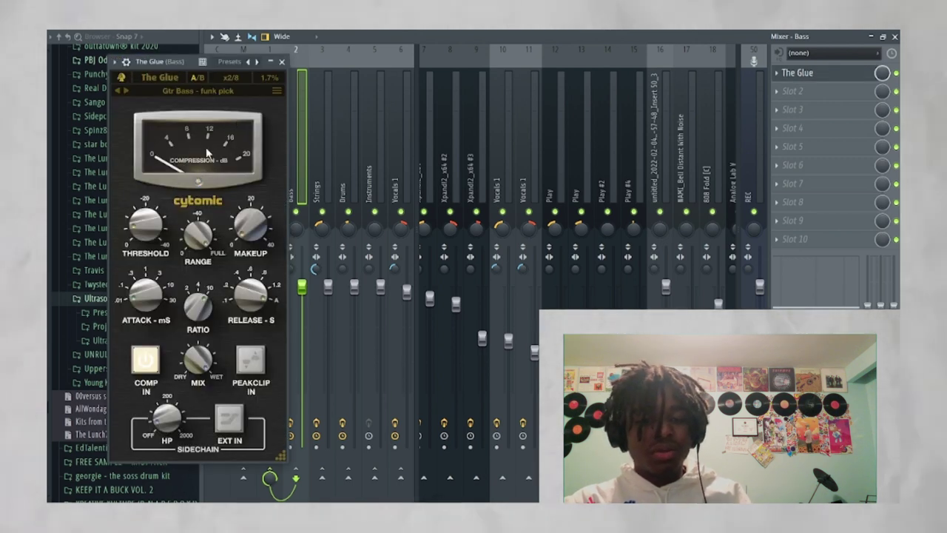
{"action": "left_click", "coordinate": [282, 62]}
{"action": "left_click_drag", "start_coordinate": [309, 166], "coordinate": [400, 163]}
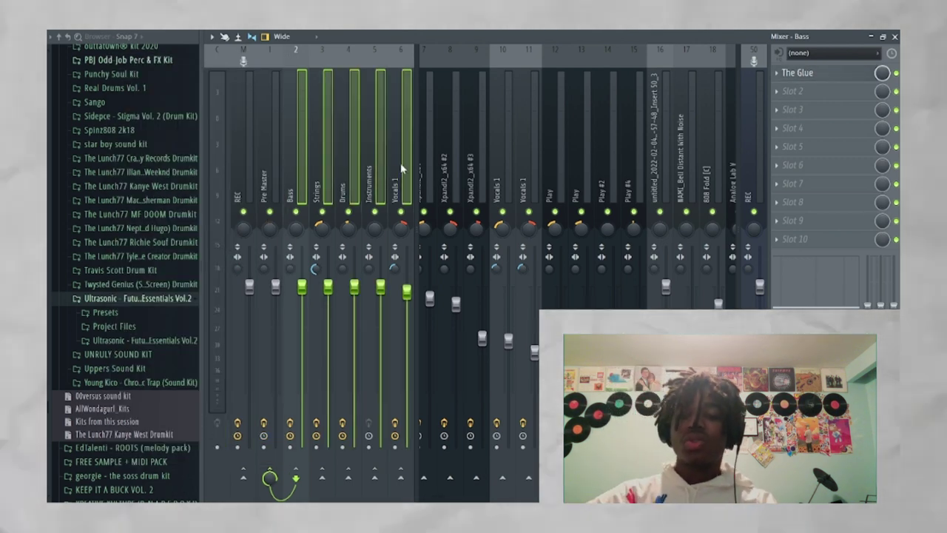
Step: Rename the master mixer track from REC to MATERE and select the tracks from Vocals 1 back to Bass
{"action": "left_click", "coordinate": [246, 174]}
{"action": "right_click", "coordinate": [246, 174]}
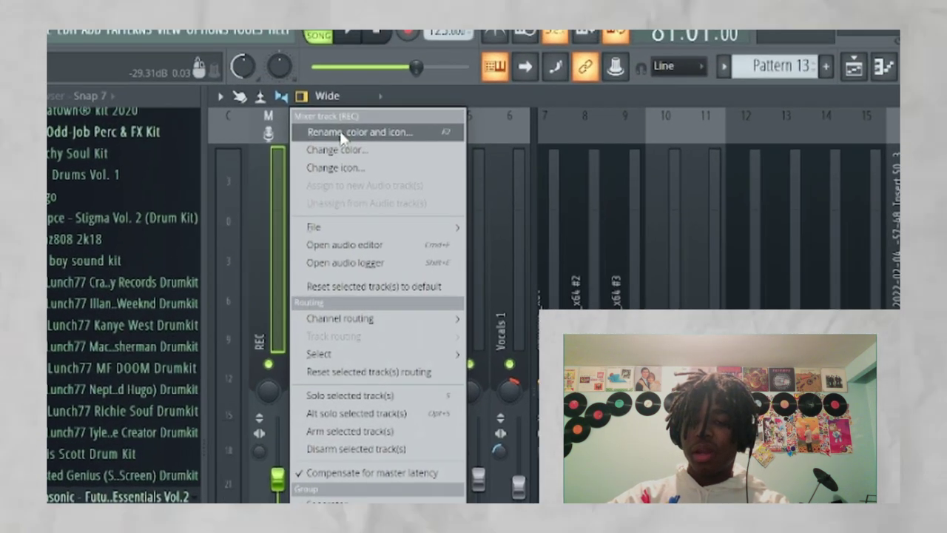
{"action": "left_click", "coordinate": [292, 60]}
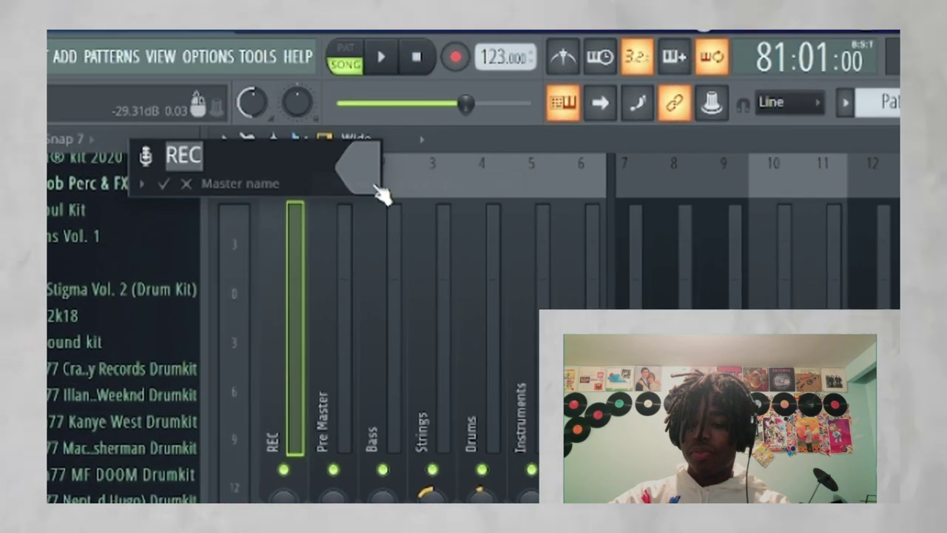
{"action": "type", "text": "MATERE"}
{"action": "key", "text": "Return"}
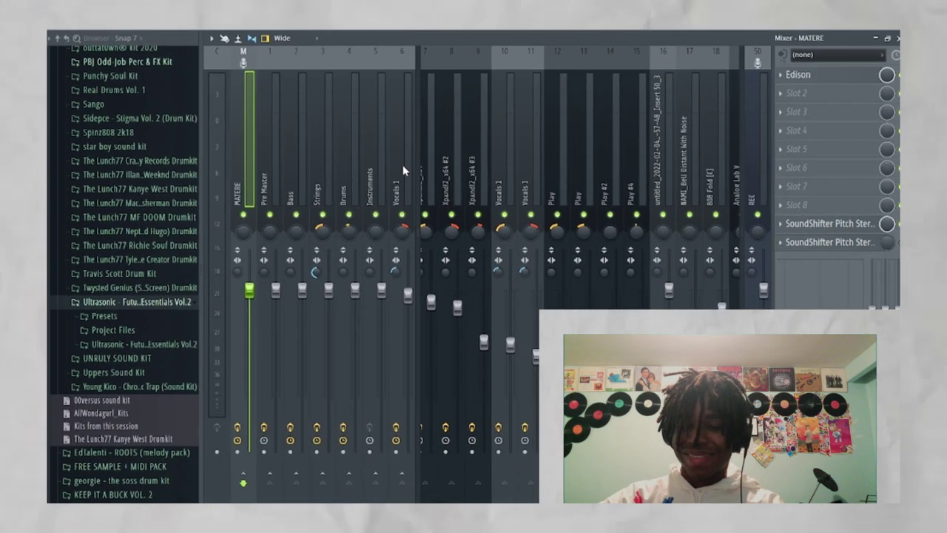
{"action": "left_click_drag", "start_coordinate": [403, 171], "coordinate": [295, 171]}
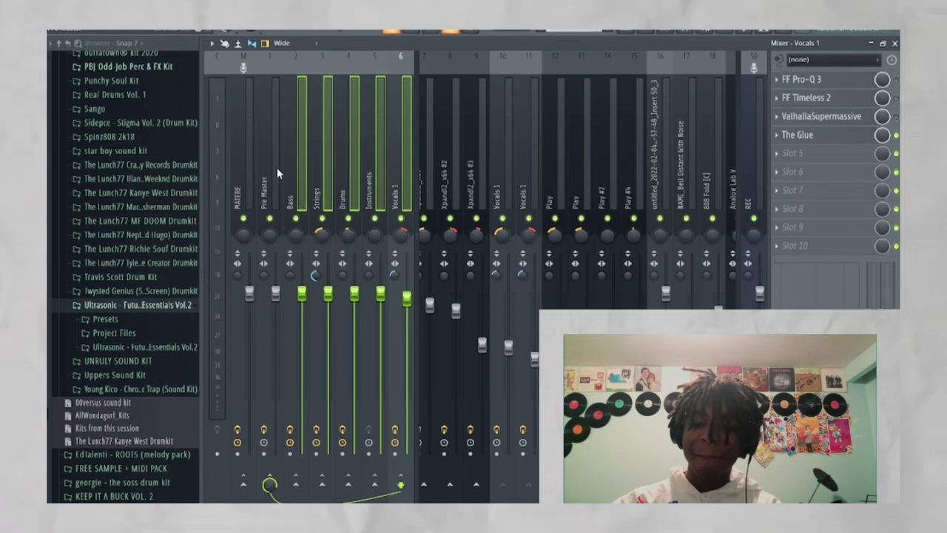
Step: Inspect the effect slots of the Pre Master and MATERE mixer tracks, reselect Pre Master, and return to the playlist
{"action": "left_click", "coordinate": [264, 169]}
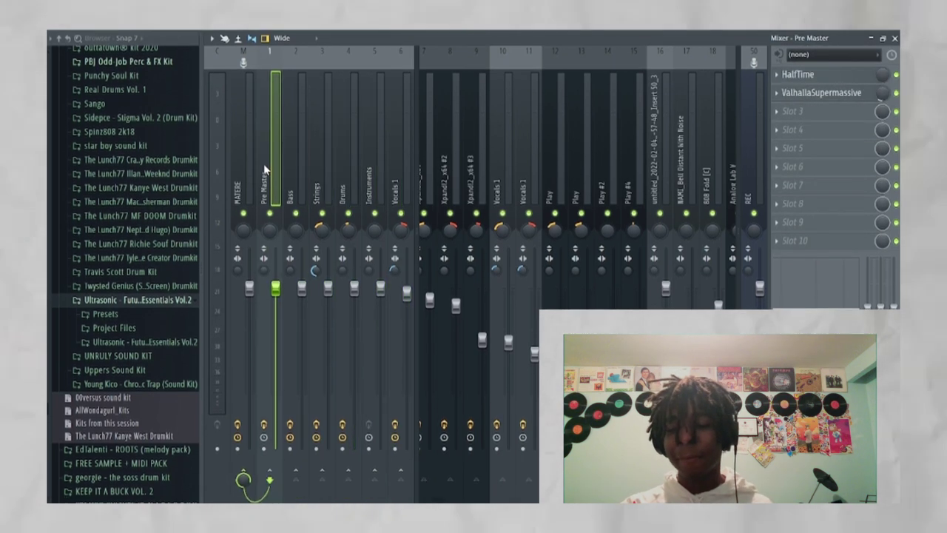
{"action": "left_click", "coordinate": [235, 175]}
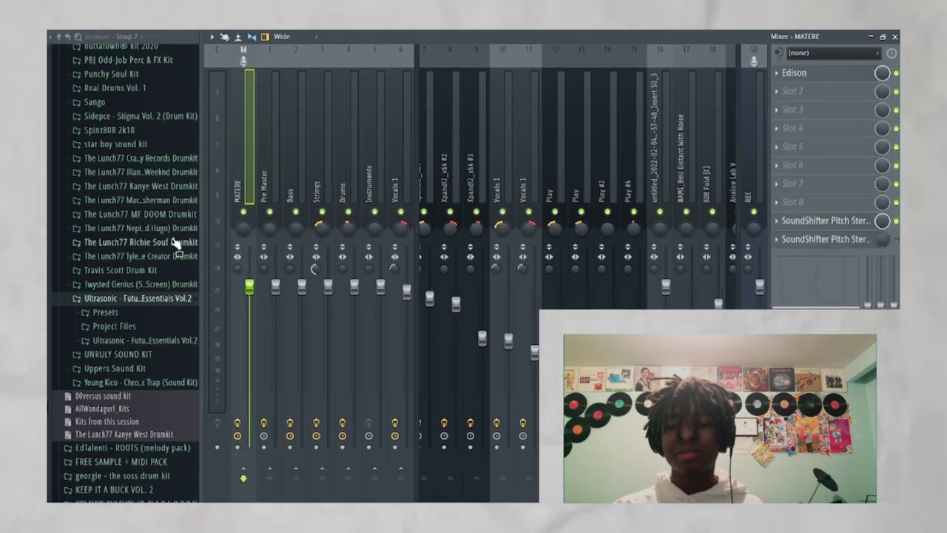
{"action": "left_click", "coordinate": [272, 138]}
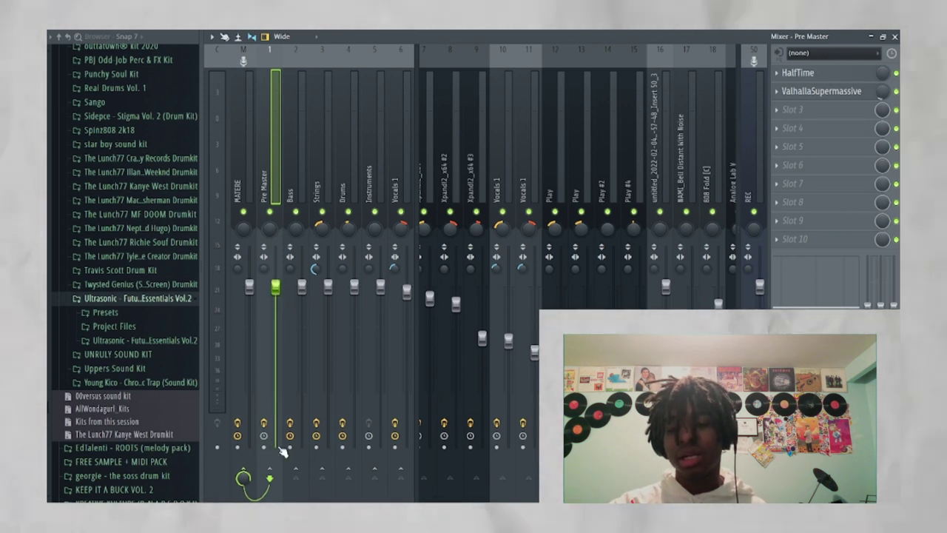
{"action": "key", "text": "F9"}
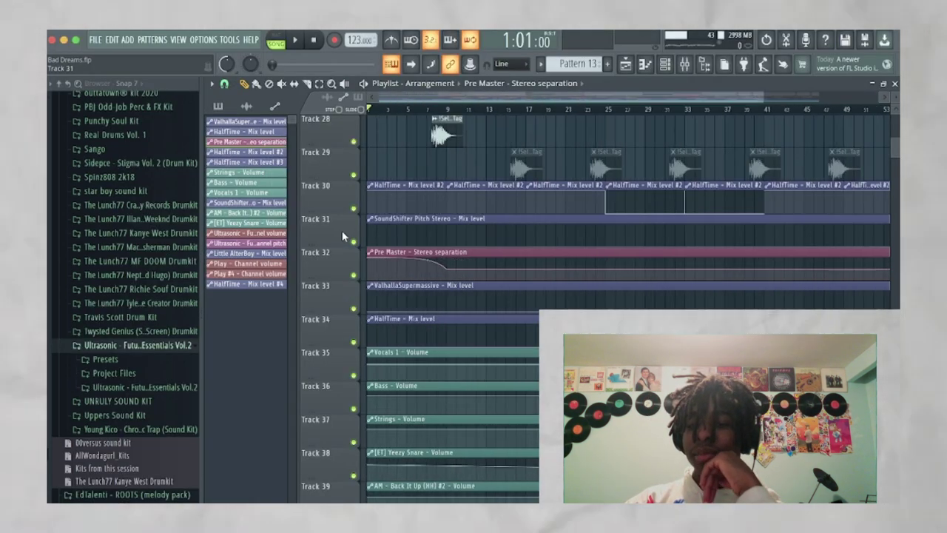
Step: Play the arrangement from the start while examining the Pre Master stereo separation automation on Track 32
{"action": "scroll", "coordinate": [342, 237], "scroll_direction": "down", "scroll_amount": 2}
{"action": "key", "text": "space"}
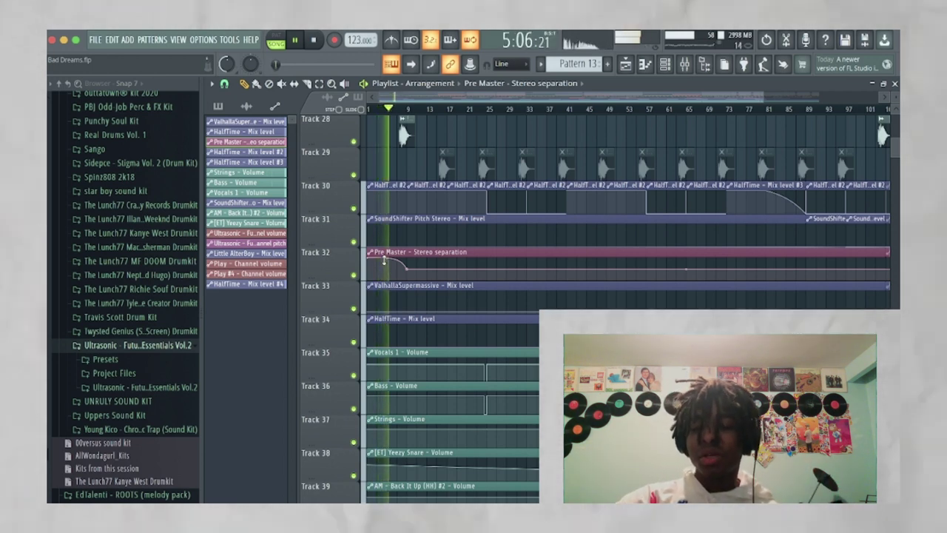
{"action": "scroll", "coordinate": [384, 259], "scroll_direction": "up", "scroll_amount": 3}
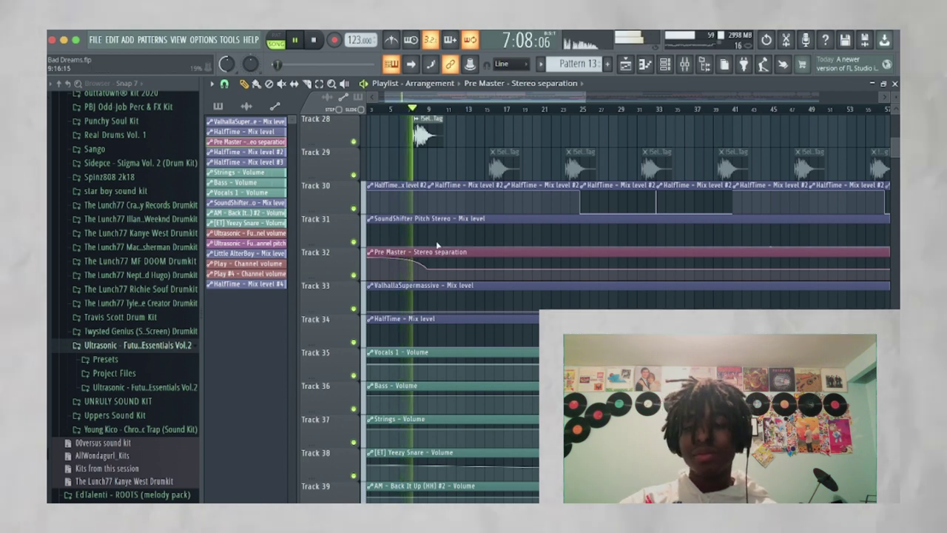
{"action": "scroll", "coordinate": [433, 246], "scroll_direction": "up", "scroll_amount": 1}
{"action": "scroll", "coordinate": [433, 247], "scroll_direction": "up", "scroll_amount": 1}
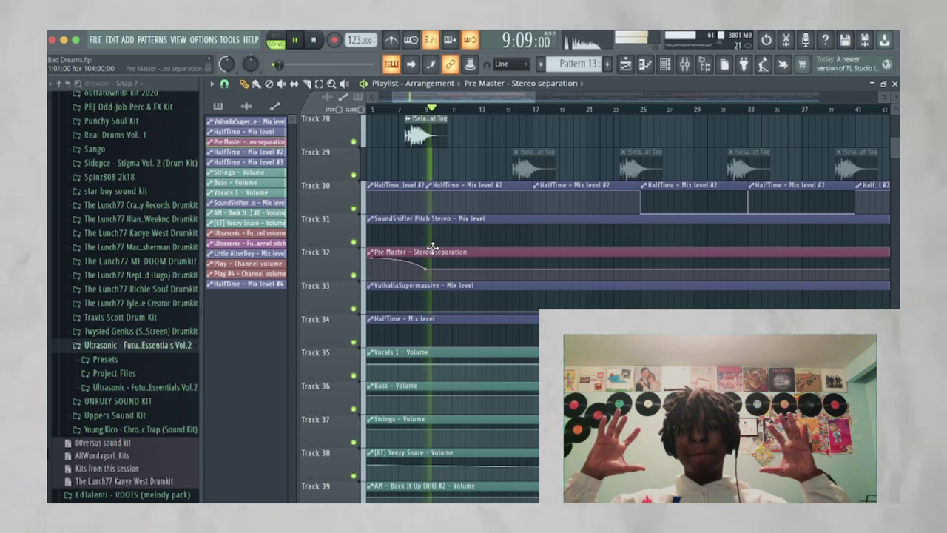
{"action": "scroll", "coordinate": [433, 247], "scroll_direction": "up", "scroll_amount": 6}
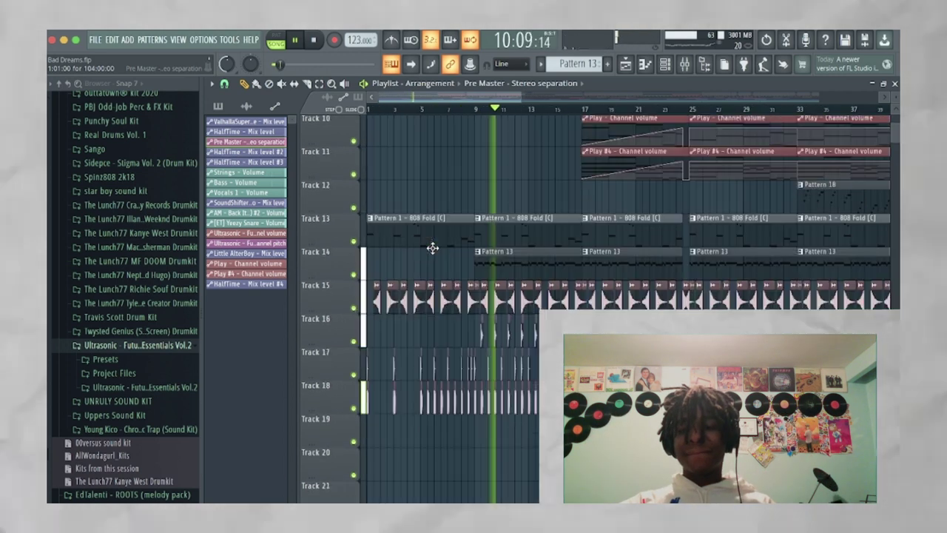
Step: Try to place a Pattern 1 - Xpand!2_x64 #2 clip on Track 2 starting in bar 4
{"action": "scroll", "coordinate": [466, 277], "scroll_direction": "up", "scroll_amount": 3}
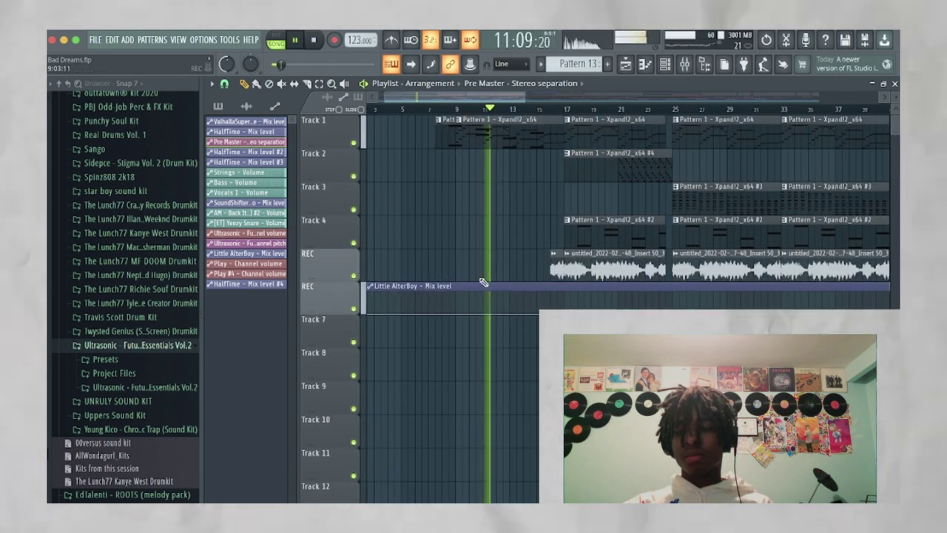
{"action": "left_click_drag", "start_coordinate": [457, 163], "coordinate": [437, 163]}
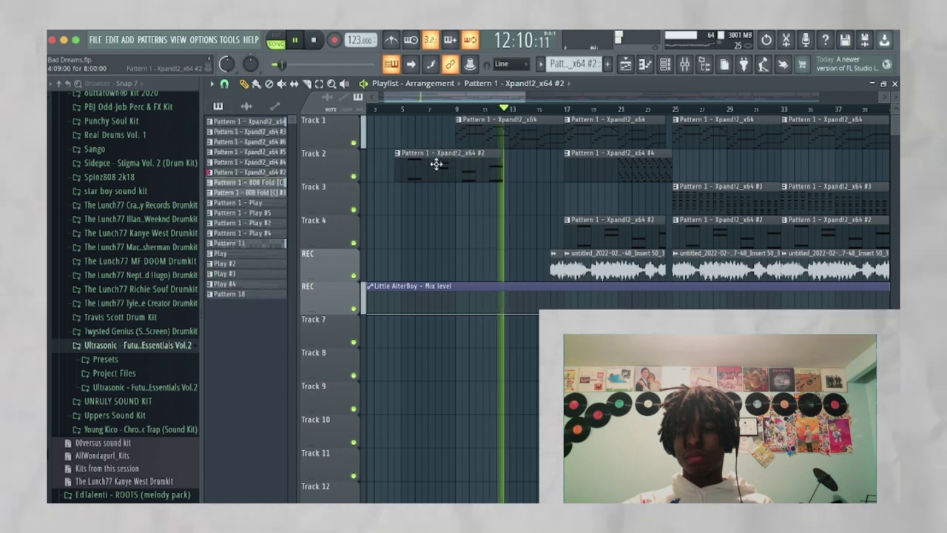
{"action": "scroll", "coordinate": [462, 201], "scroll_direction": "down", "scroll_amount": 5}
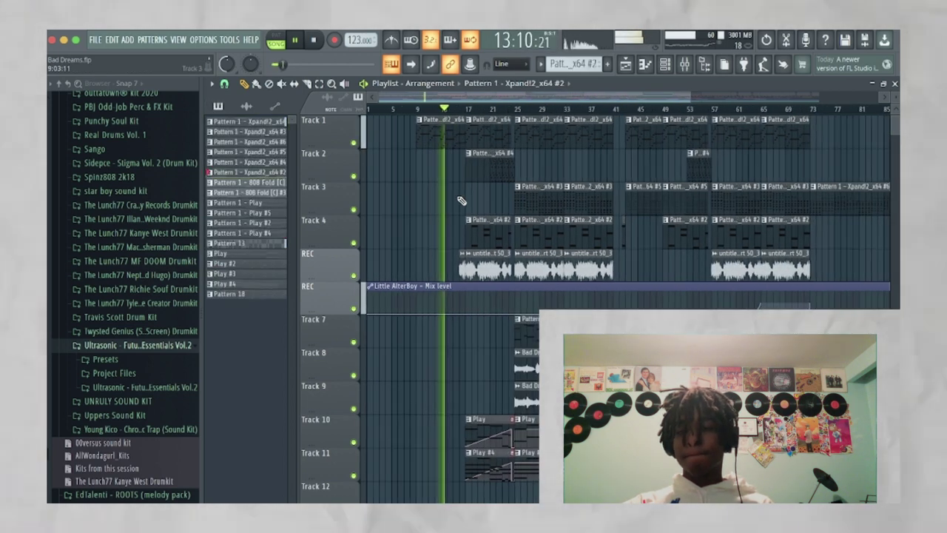
{"action": "left_click", "coordinate": [474, 161]}
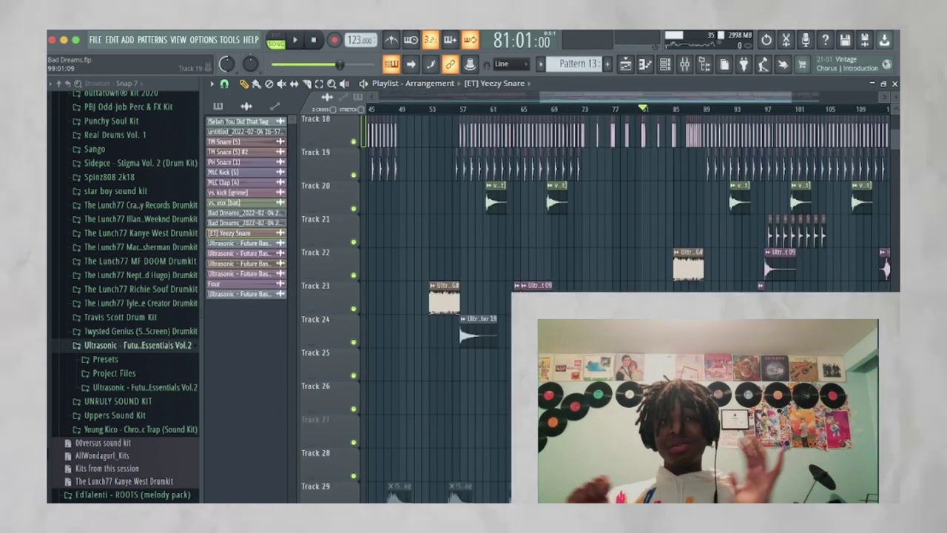